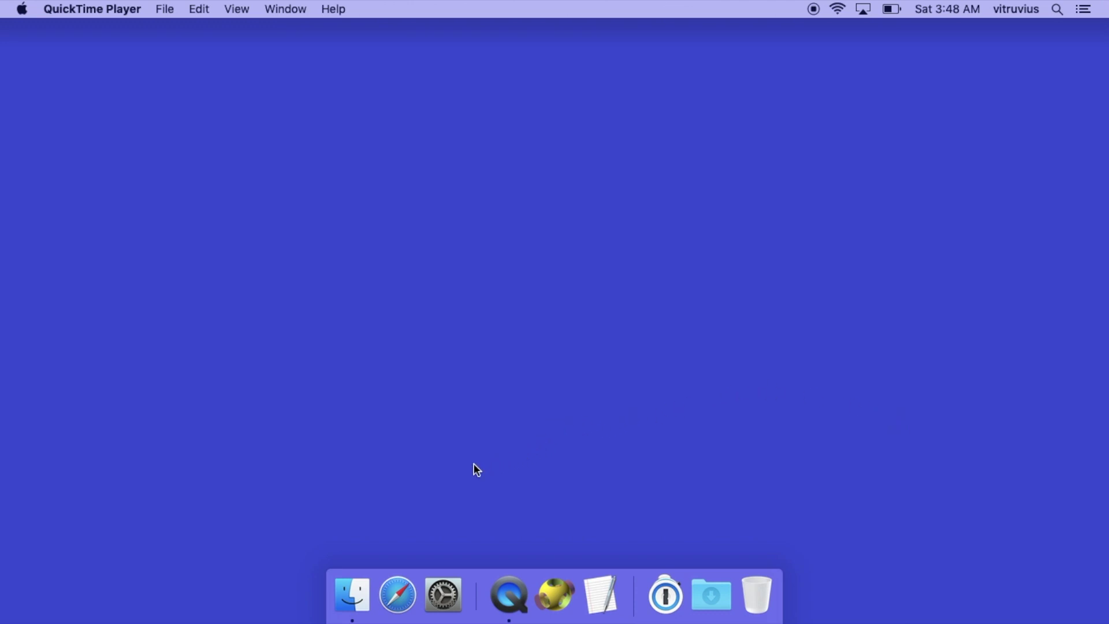
Switch to Safari and open the page en.wikipedia.org/wiki/File:Skull_and_crossbones_vector.svg
left_click(393, 605)
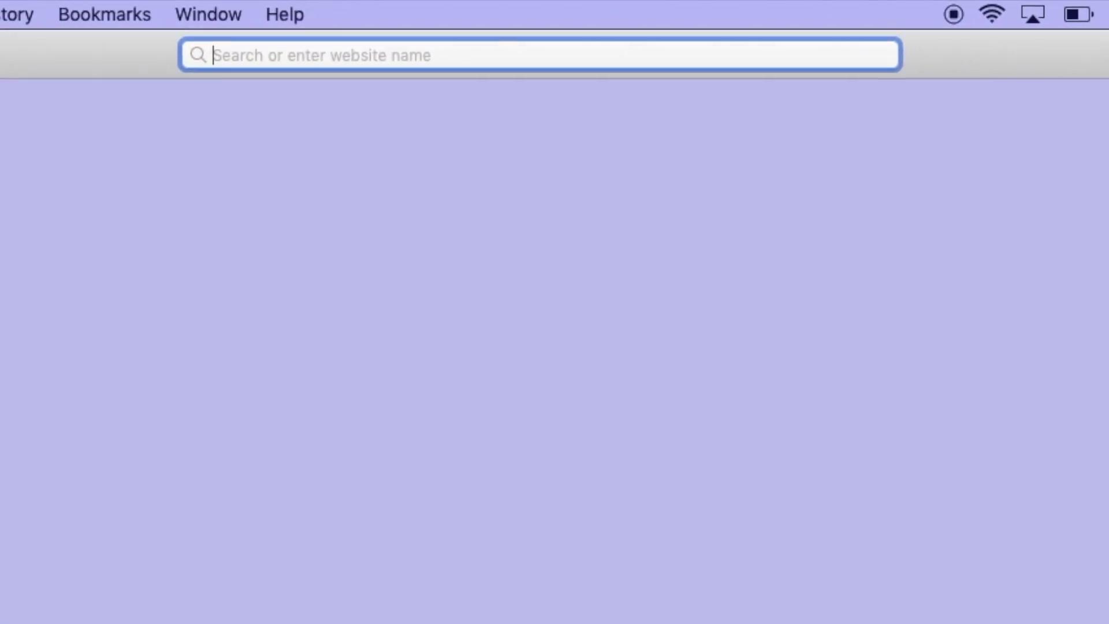
type("en.wikip")
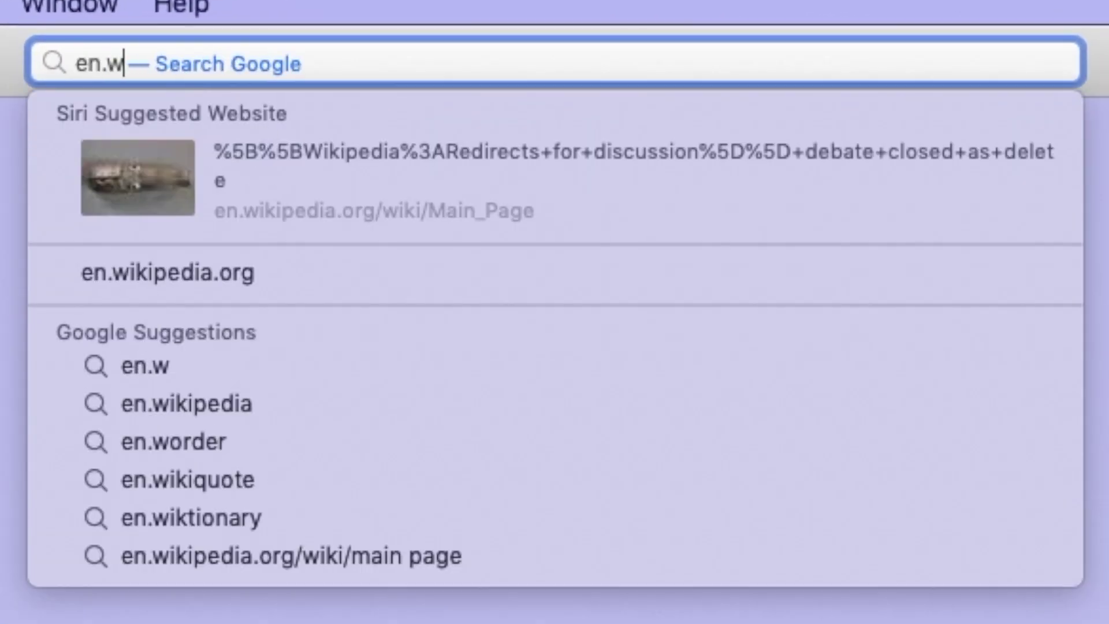
type("edia.org")
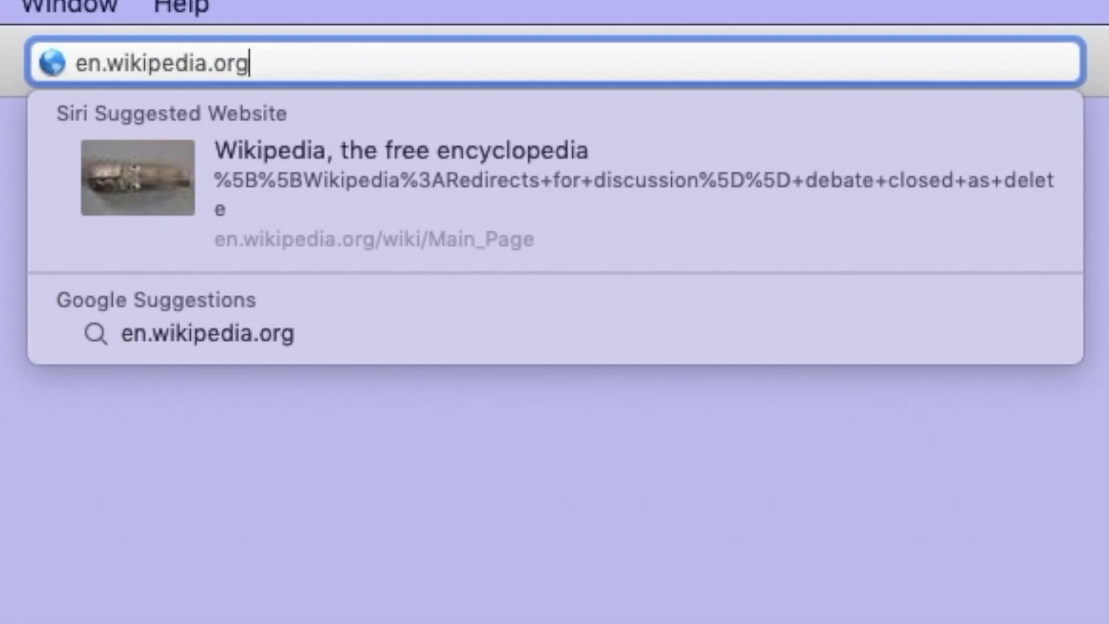
type("/wiki/File")
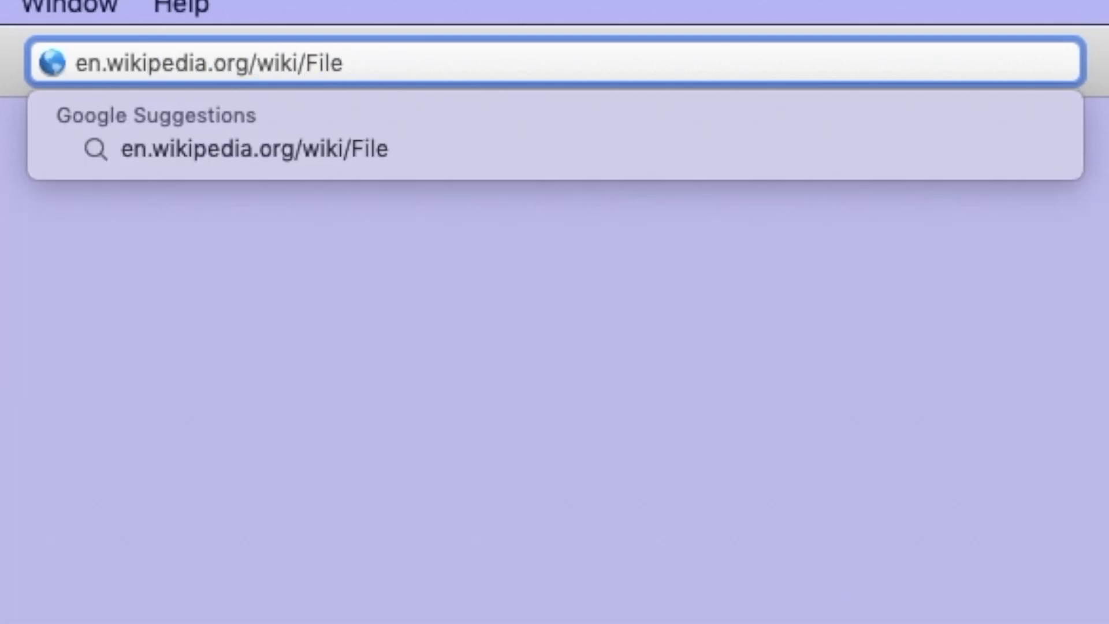
type(":Skull_and")
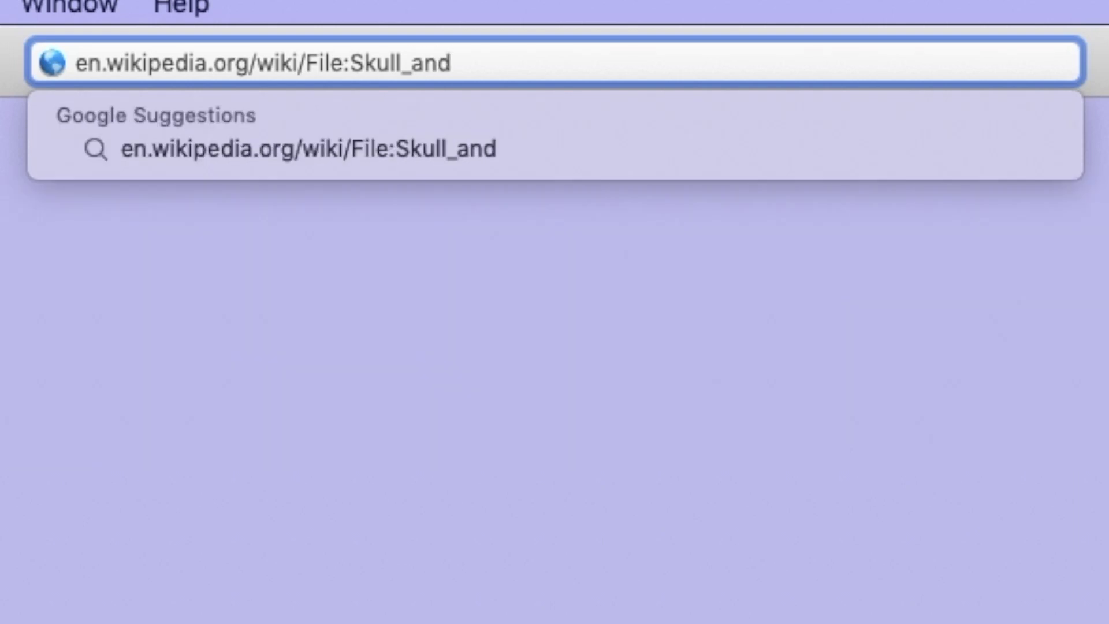
type("_crossbones_")
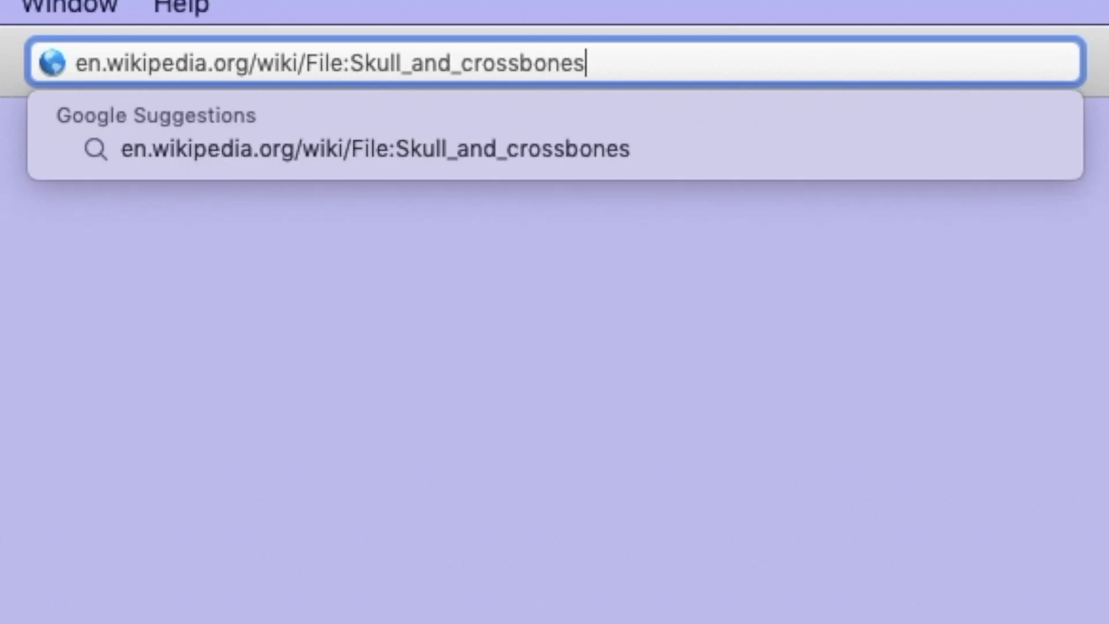
type("vector.svg")
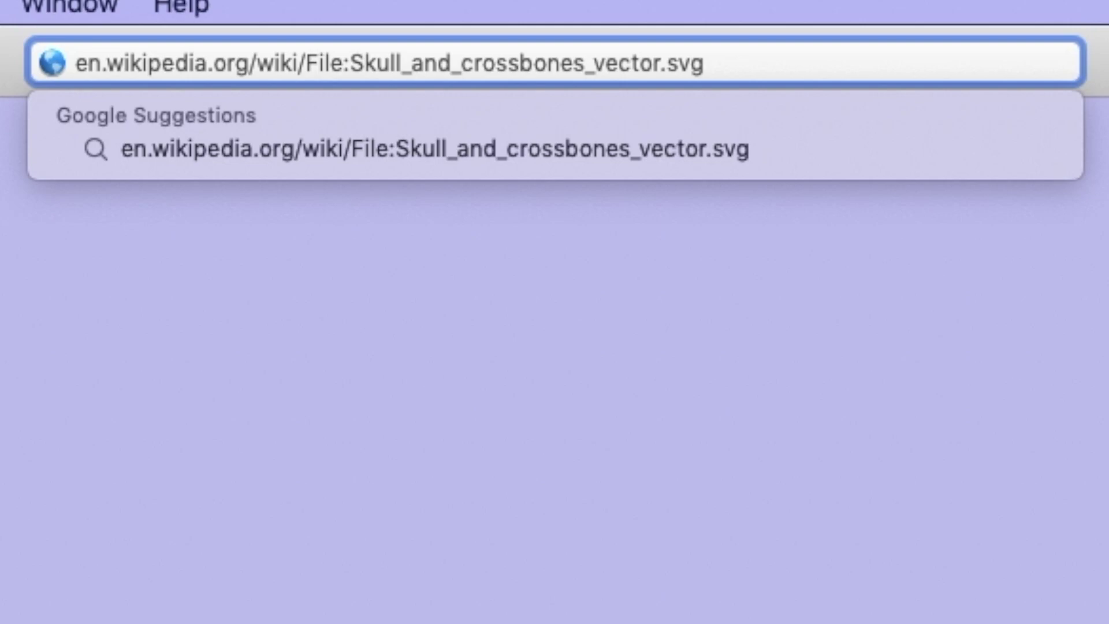
key("Return")
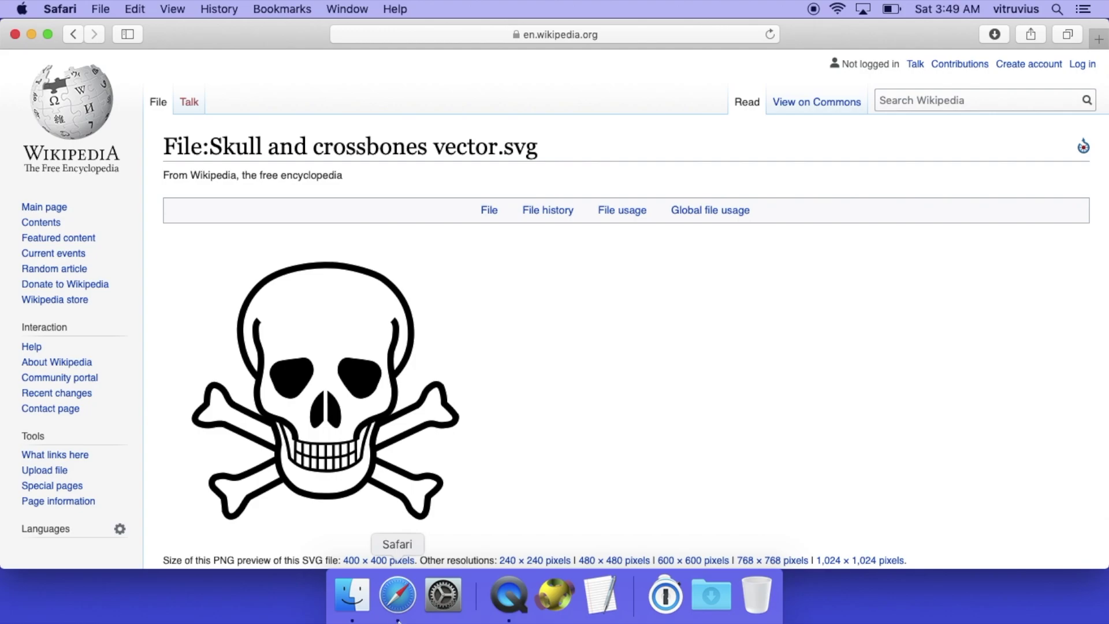
Open the 1,024 × 1,024 pixel version of the skull image and begin saving it with the Desktop as destination
scroll(373, 528, "down", 3)
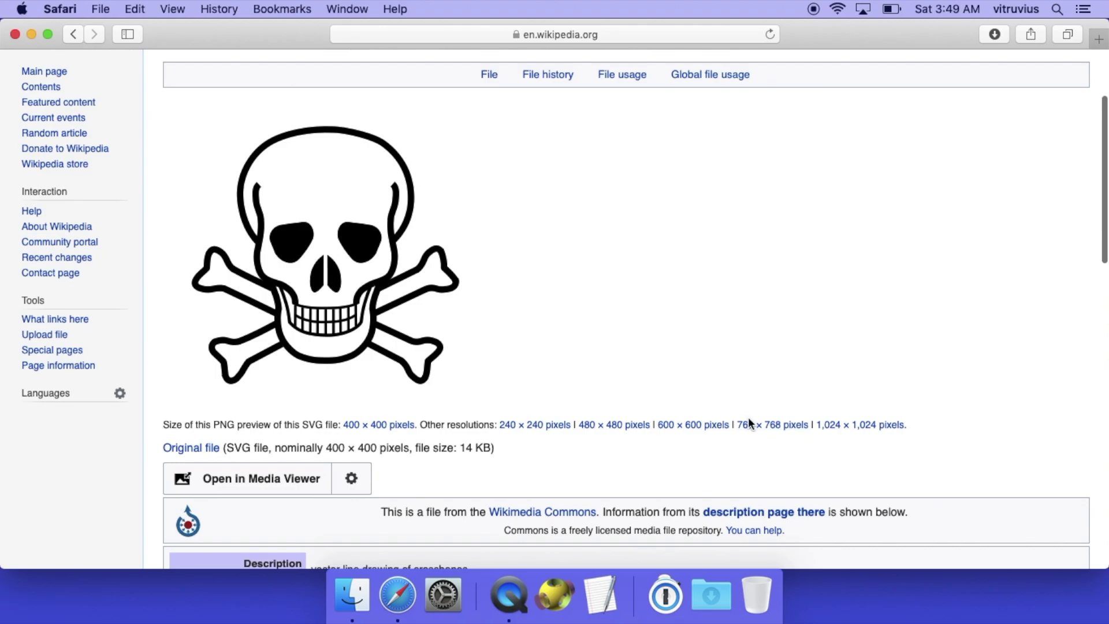
left_click(838, 426)
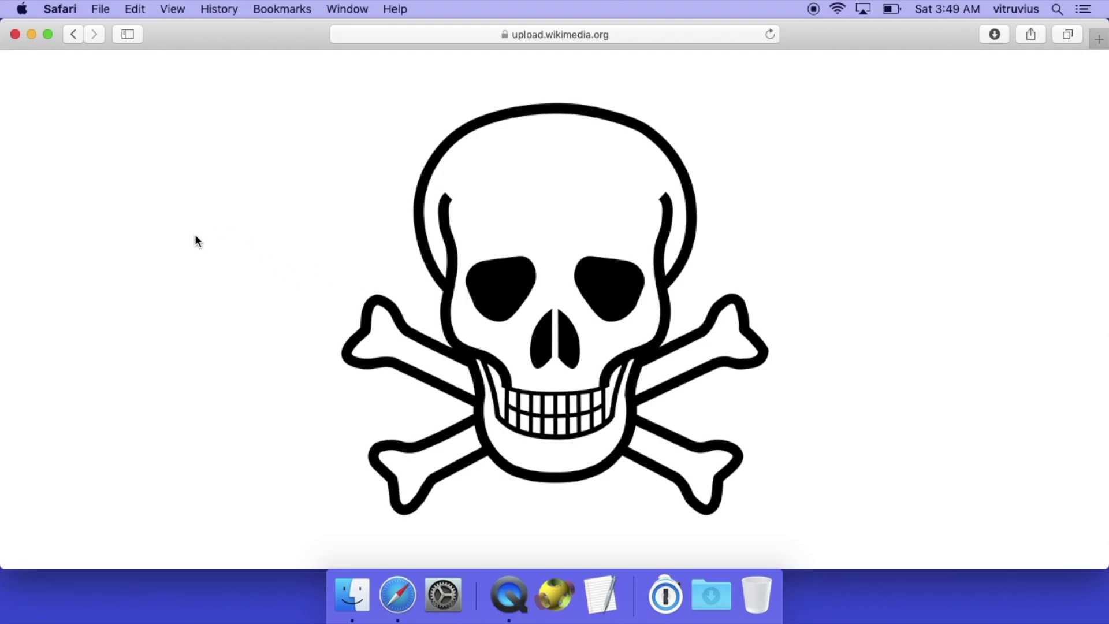
left_click(101, 7)
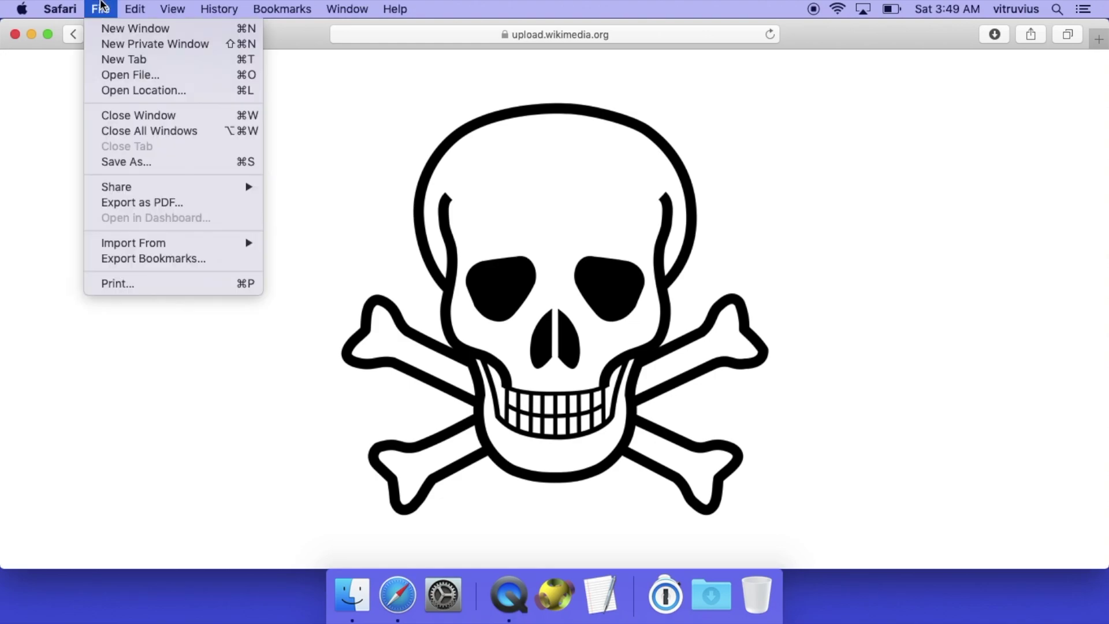
left_click(113, 153)
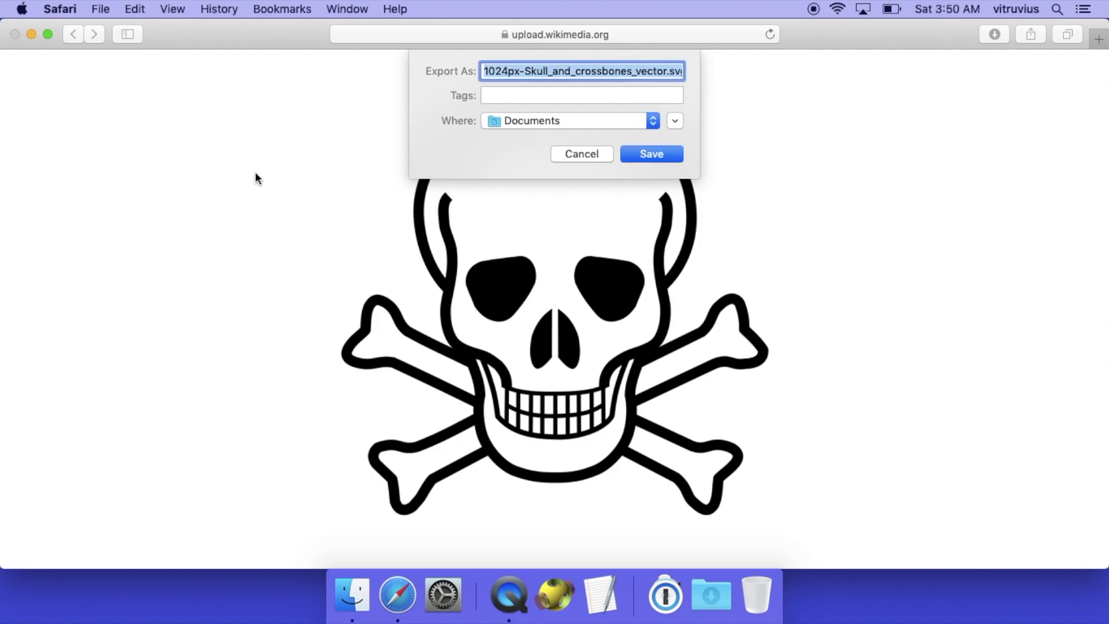
left_click(505, 123)
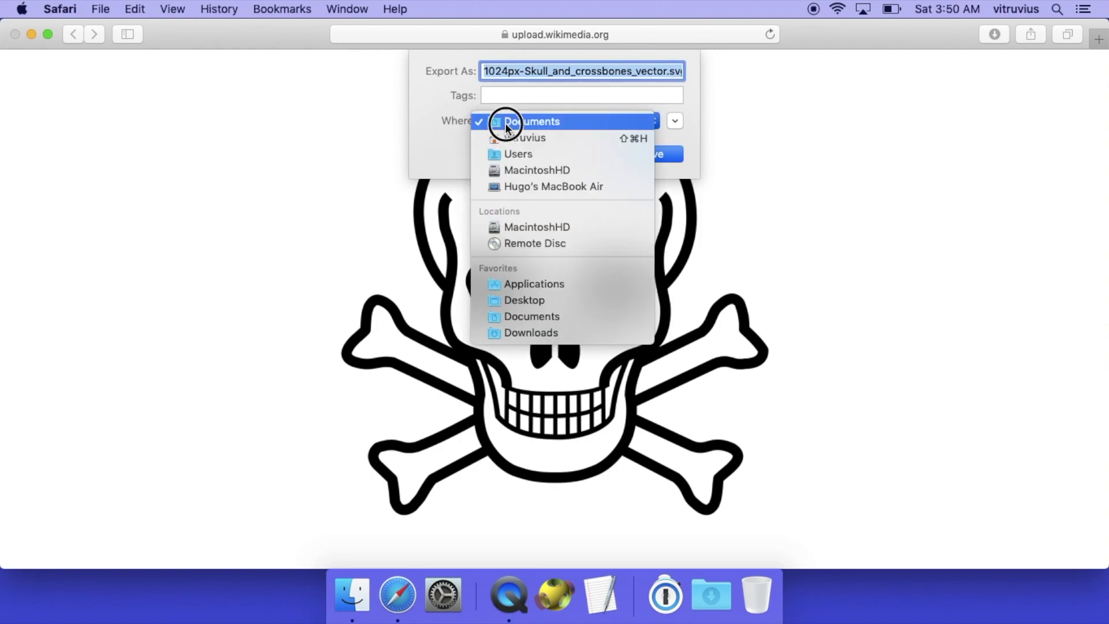
left_click(522, 300)
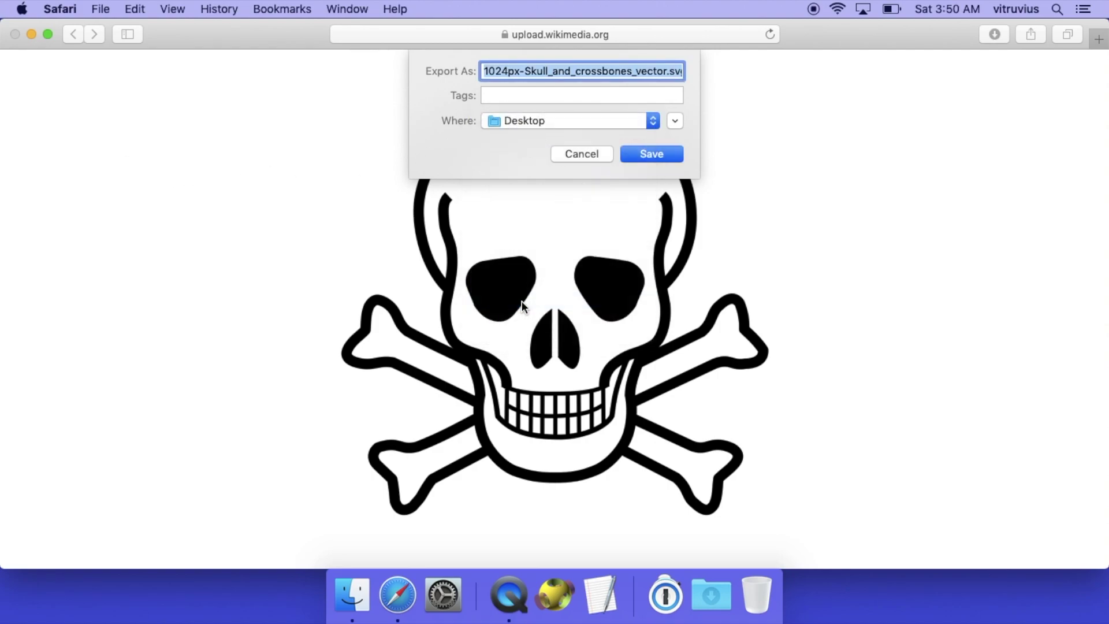
Name the image file skull_and_crossbones.png, save it, and quit the browser
left_click(530, 70)
left_click_drag(530, 70, 488, 73)
type("s")
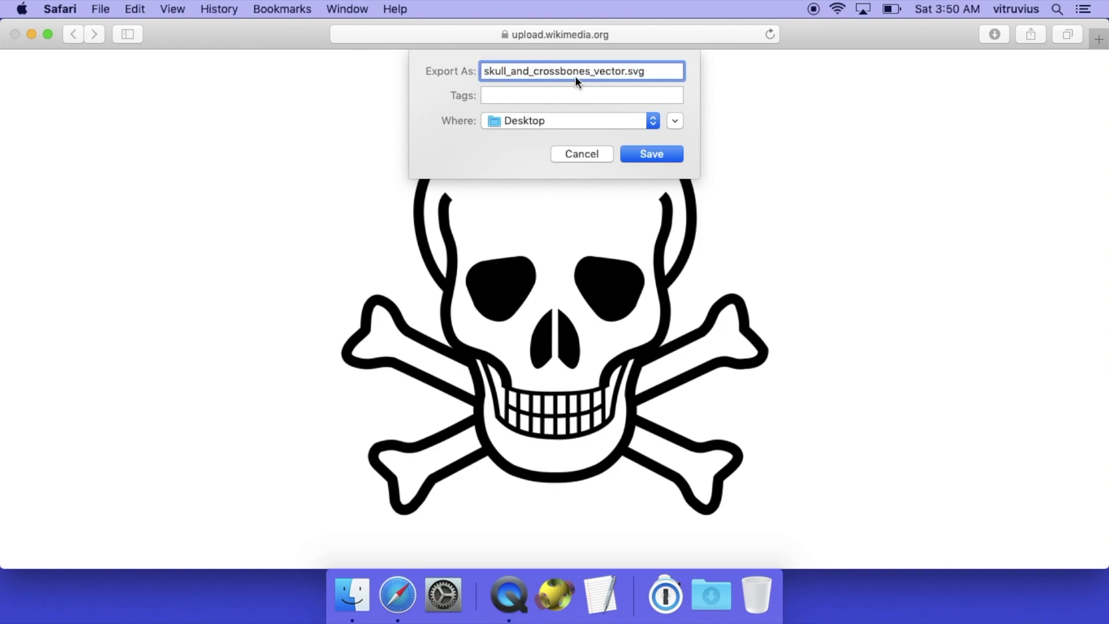
left_click_drag(593, 71, 662, 79)
type(".png")
left_click(594, 71)
key("BackSpace")
left_click(629, 148)
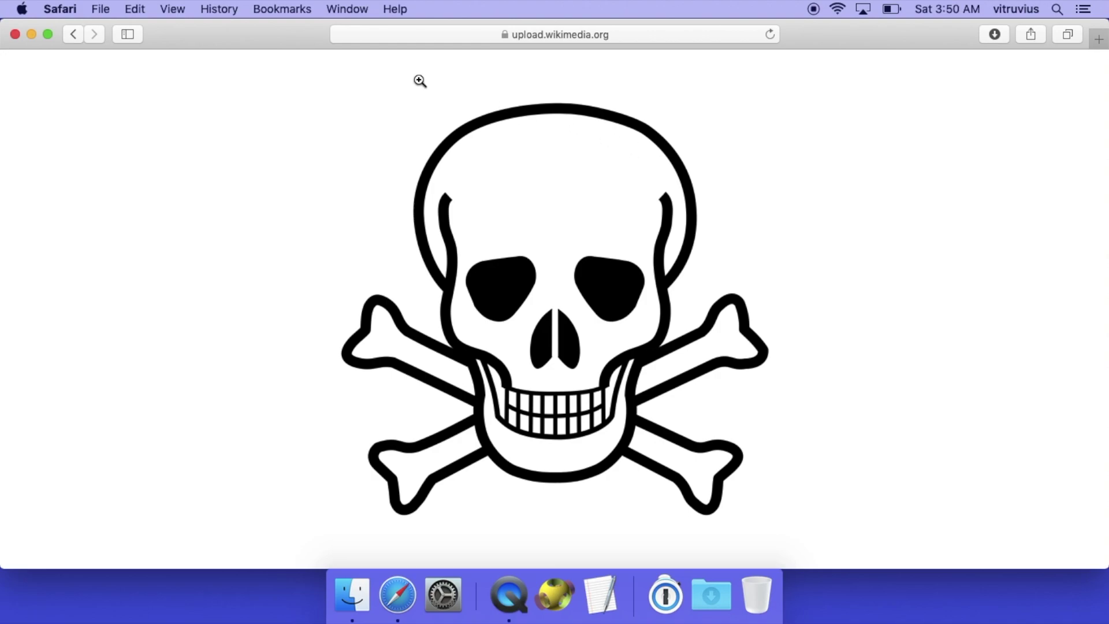
left_click(67, 7)
left_click(73, 216)
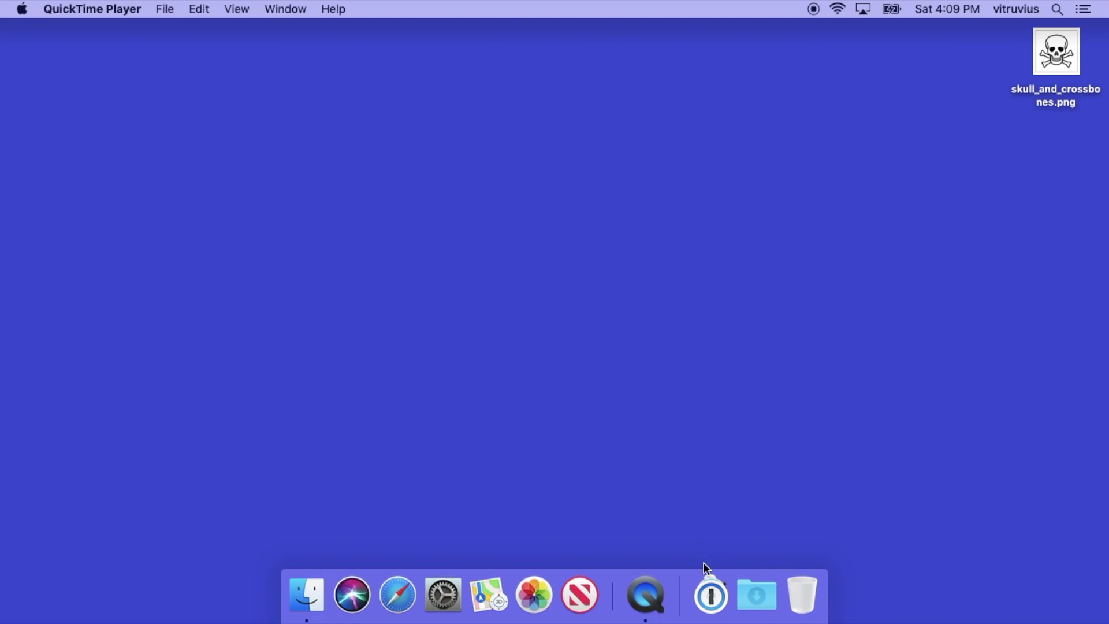
Switch to Inkscape and import skull_and_crossbones.png from the Desktop as an embedded image with its DPI taken from the file
left_click(715, 598)
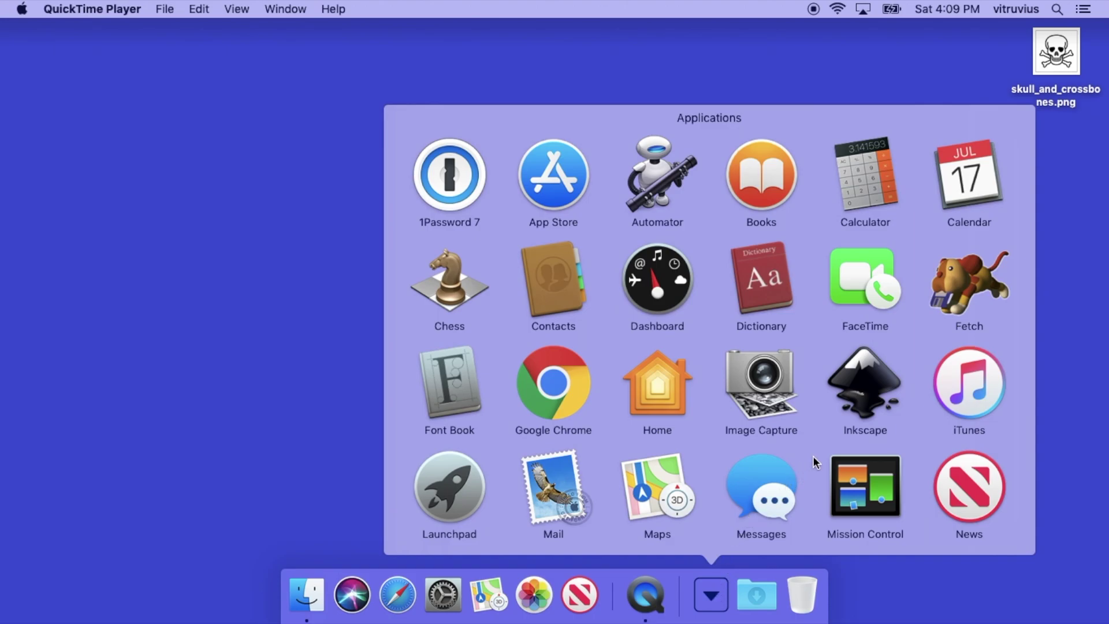
left_click(866, 393)
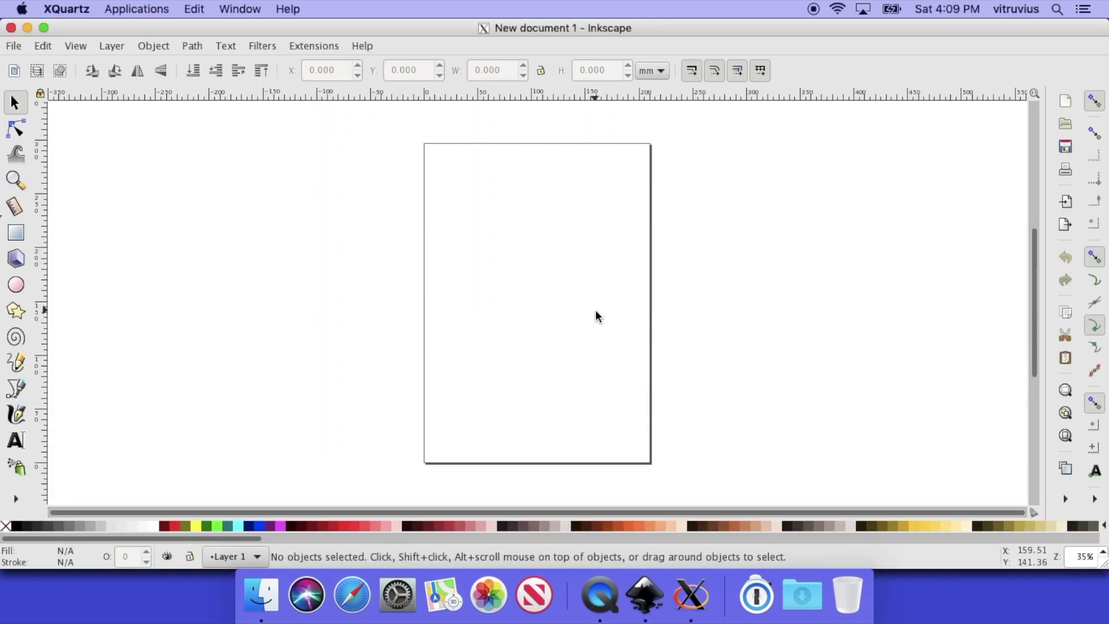
left_click(12, 47)
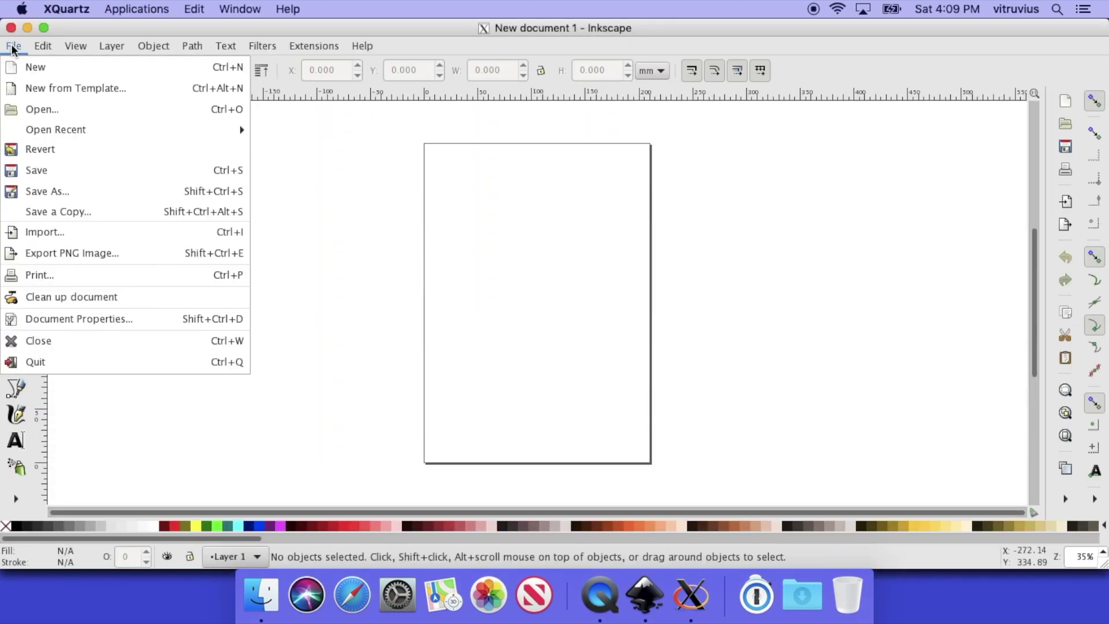
left_click(36, 233)
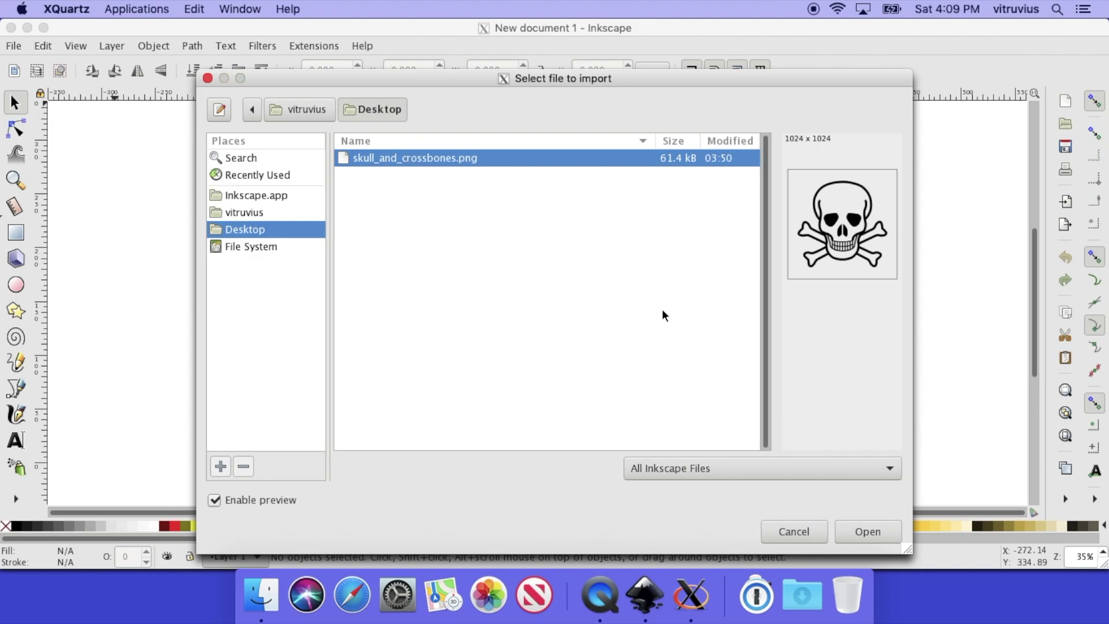
left_click(868, 532)
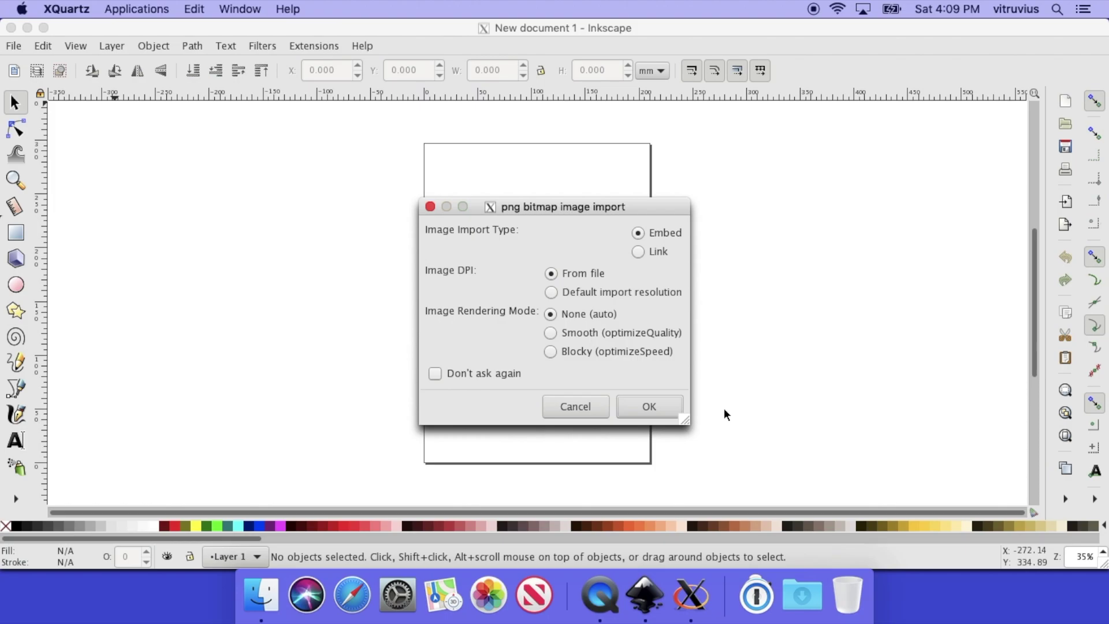
left_click(665, 406)
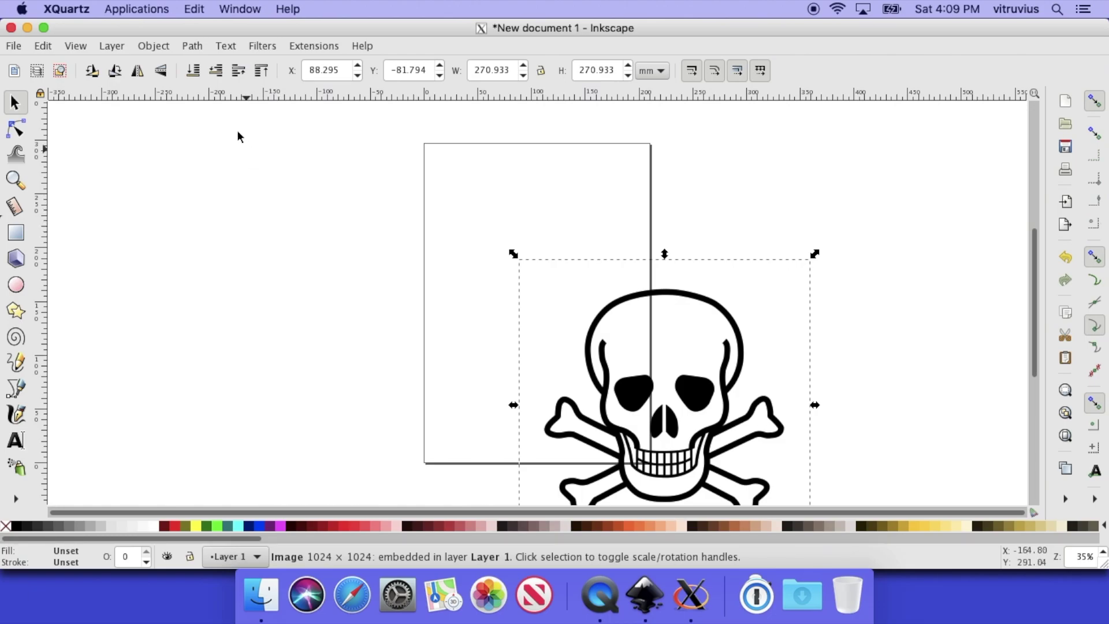
Trace the imported skull bitmap into a path using Brightness cutoff with a threshold of 0.450, and close the tracing dialog
left_click(193, 46)
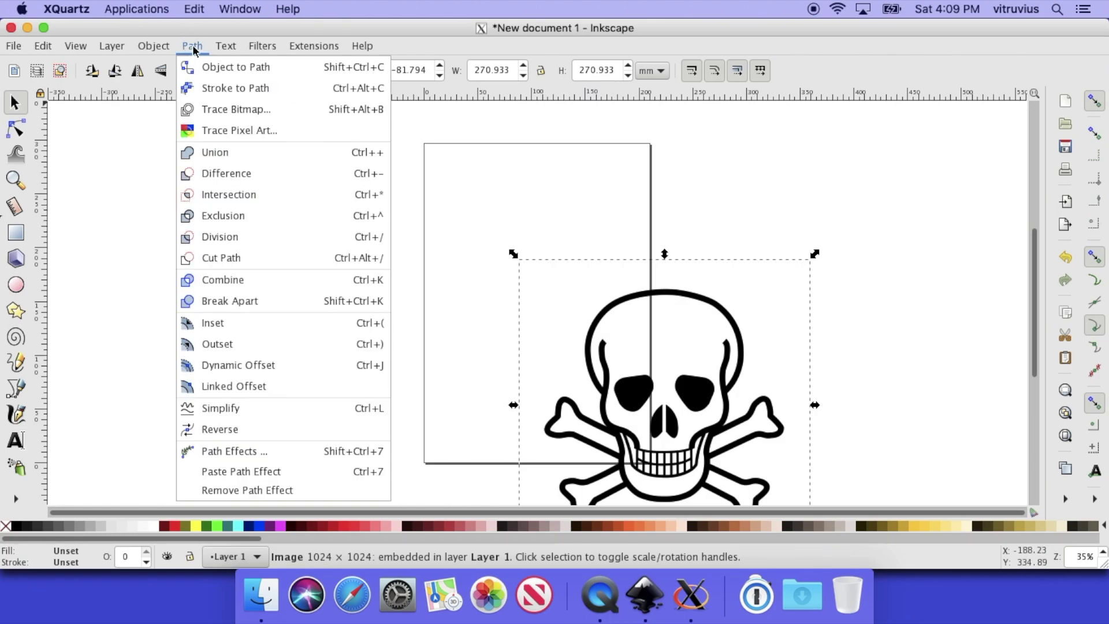
left_click(209, 110)
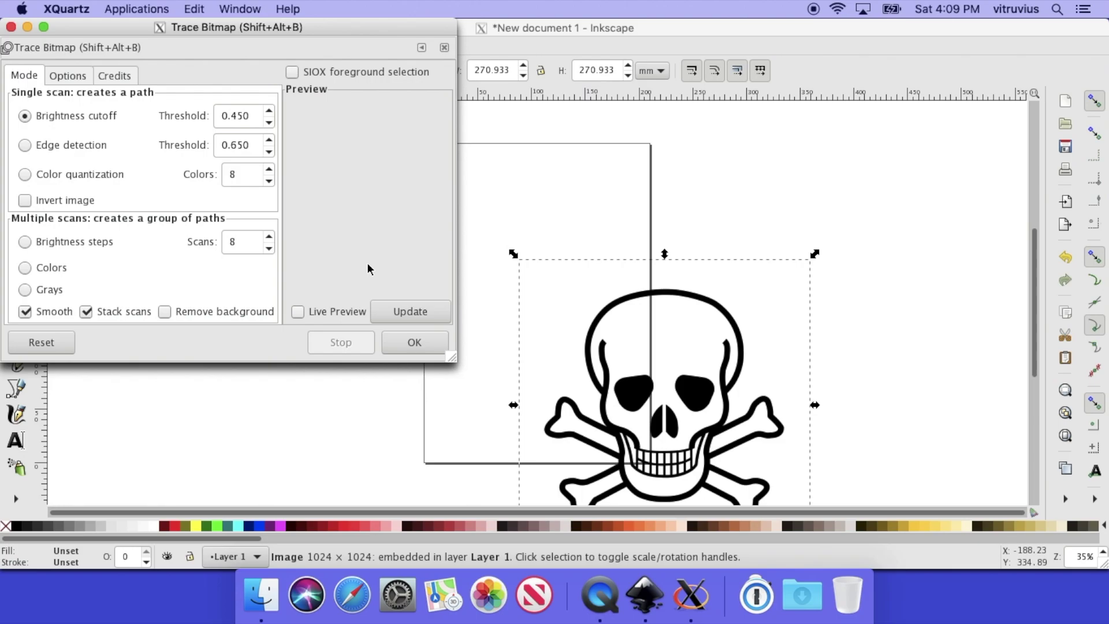
left_click(405, 342)
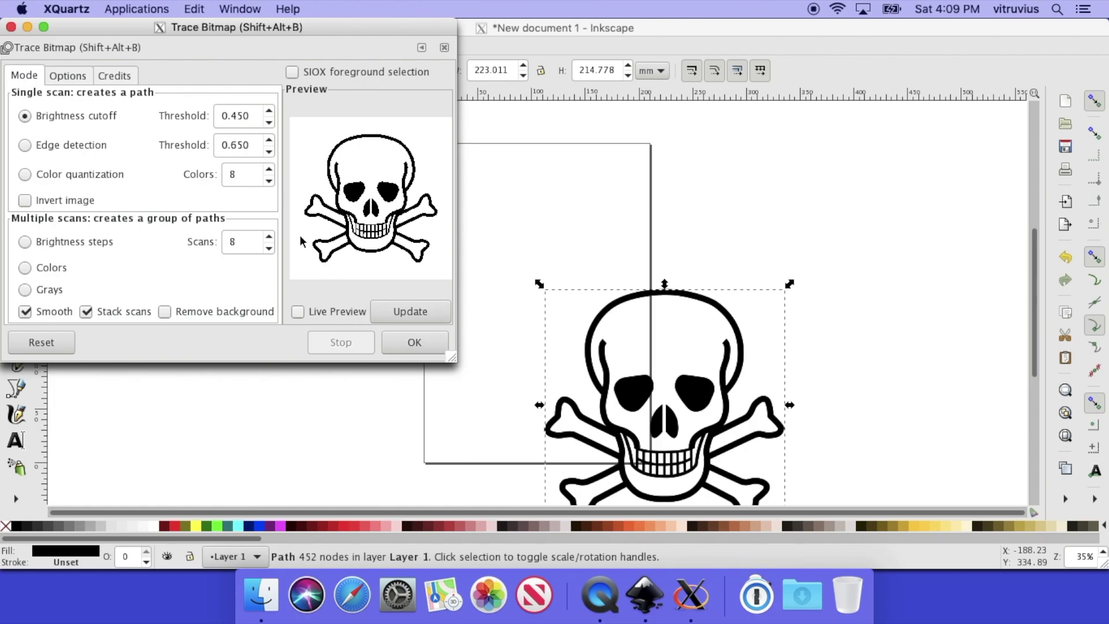
left_click(11, 27)
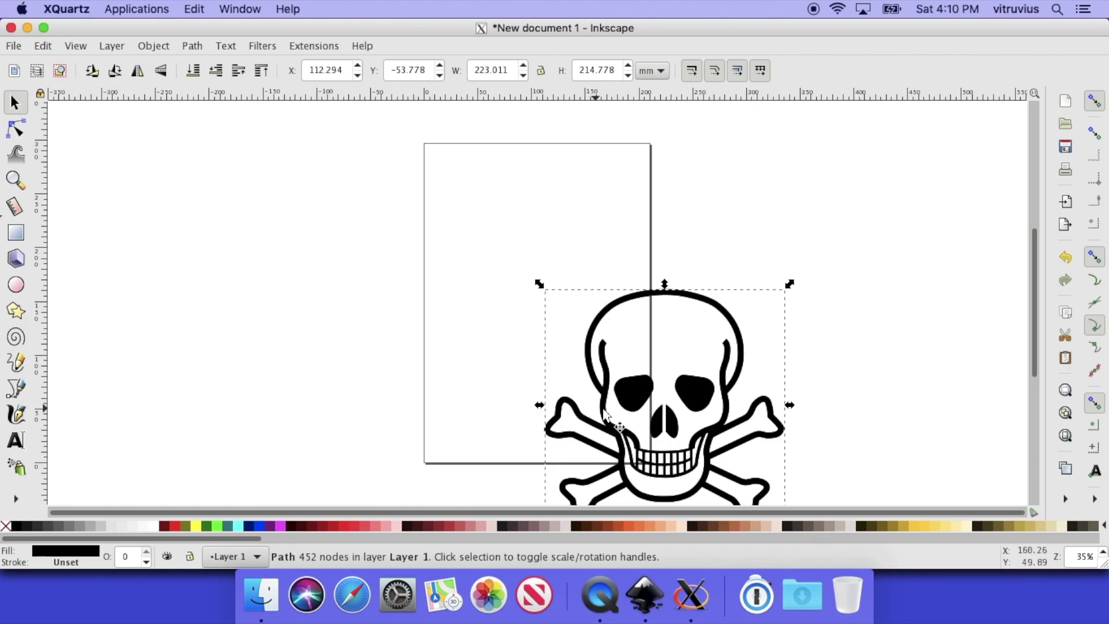
Move the traced skull path onto the page at about X 2 mm, Y 57 mm, and cut the original bitmap image
left_click_drag(624, 399, 510, 273)
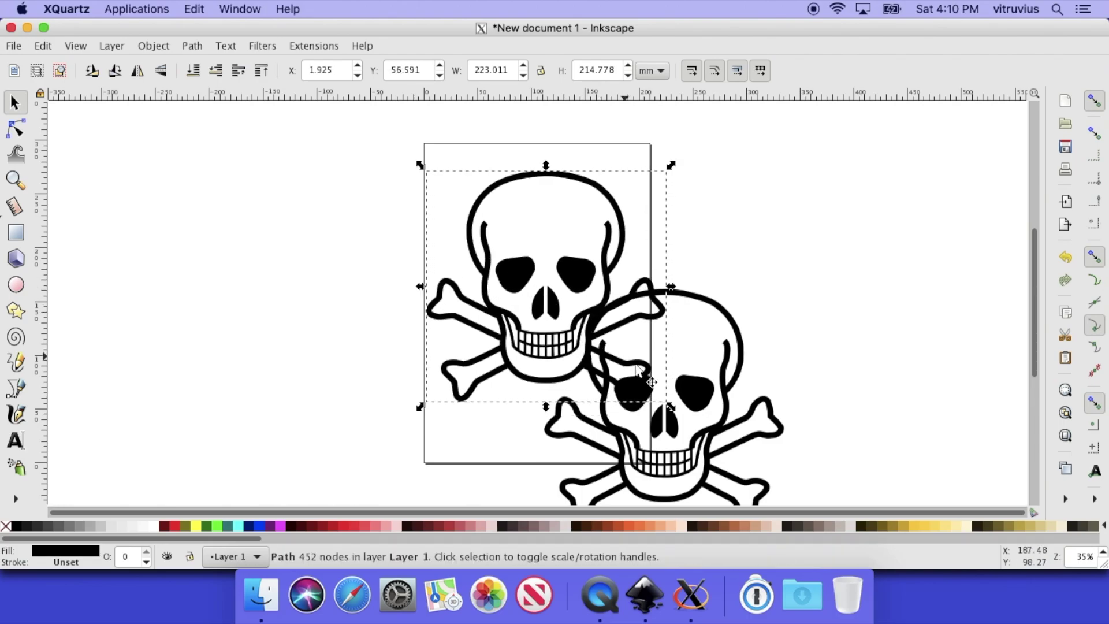
left_click(699, 389)
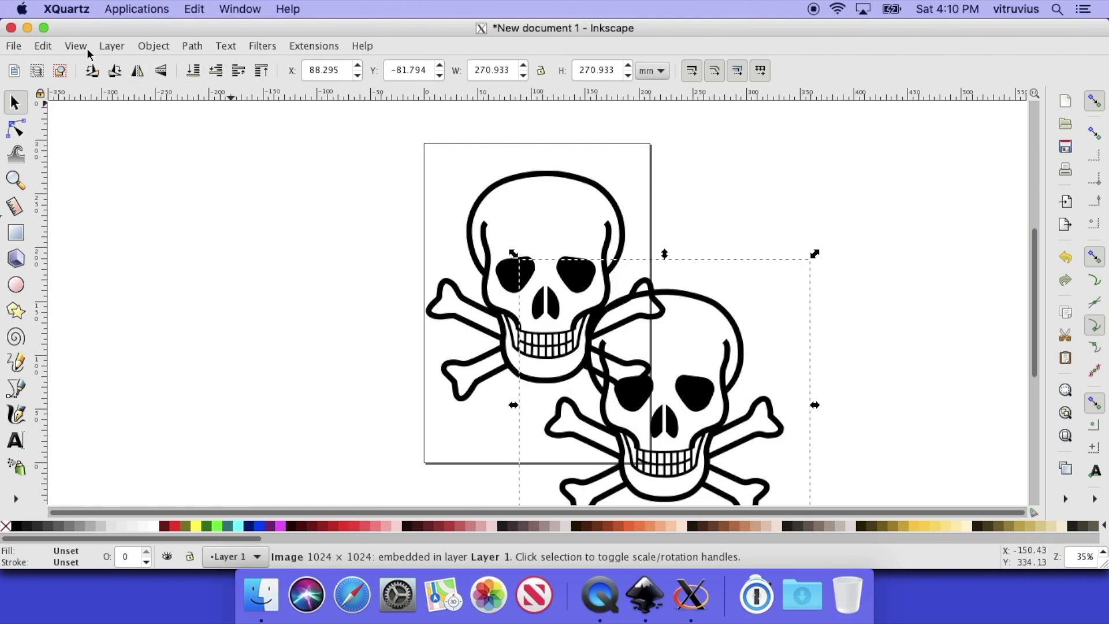
left_click(44, 46)
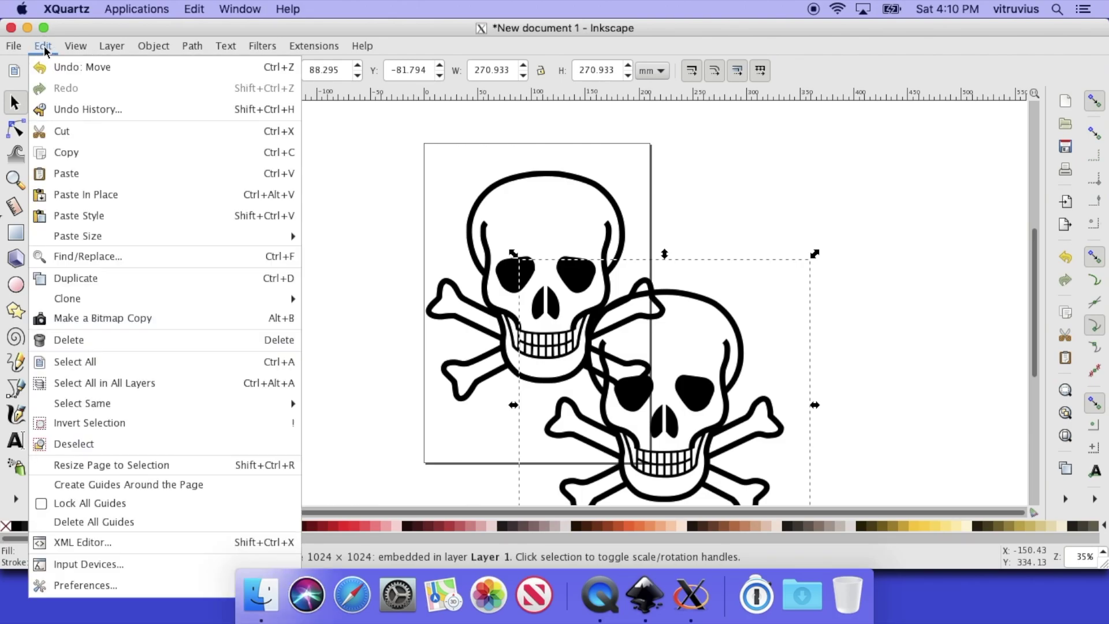
left_click(62, 133)
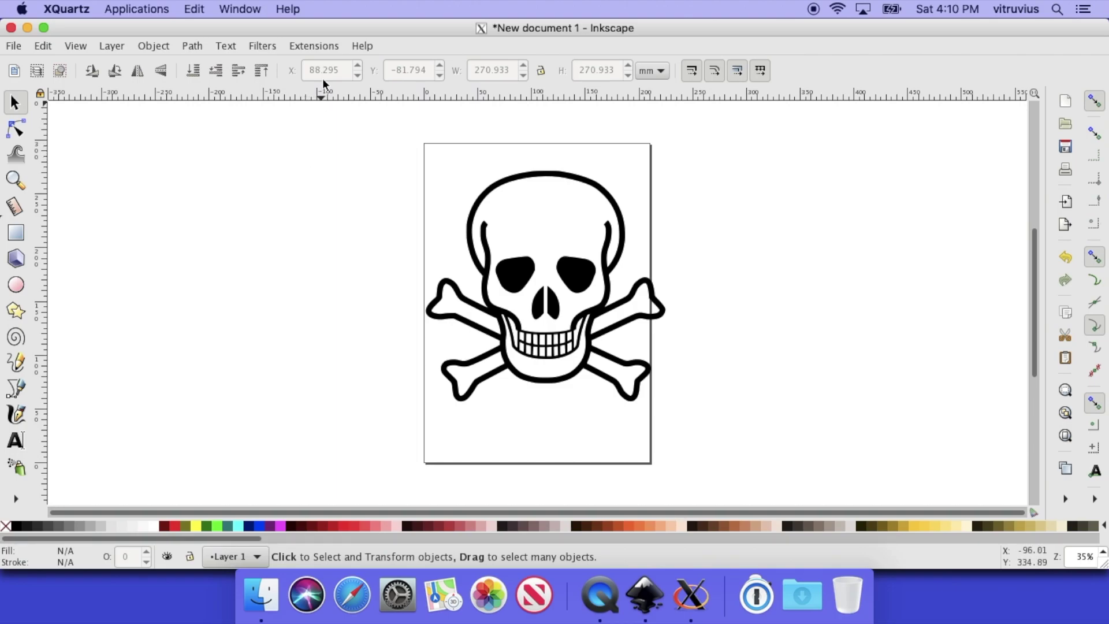
Start the Paths to OpenSCAD extension and set its output file to ~/Desktop/inkscape.scad
left_click(320, 42)
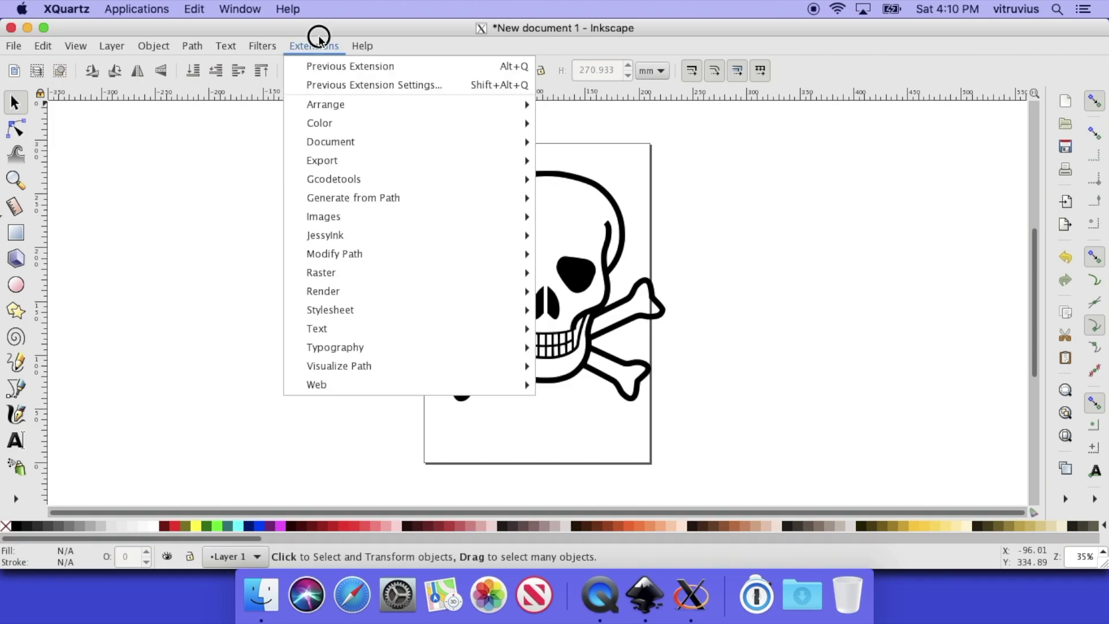
mouse_move(329, 199)
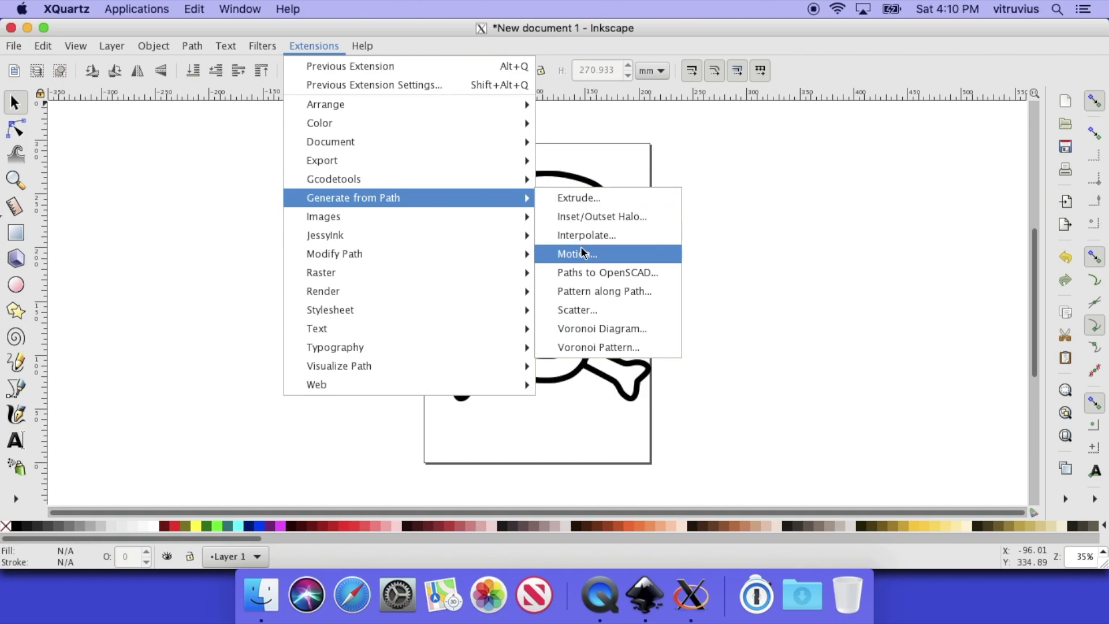
left_click(583, 273)
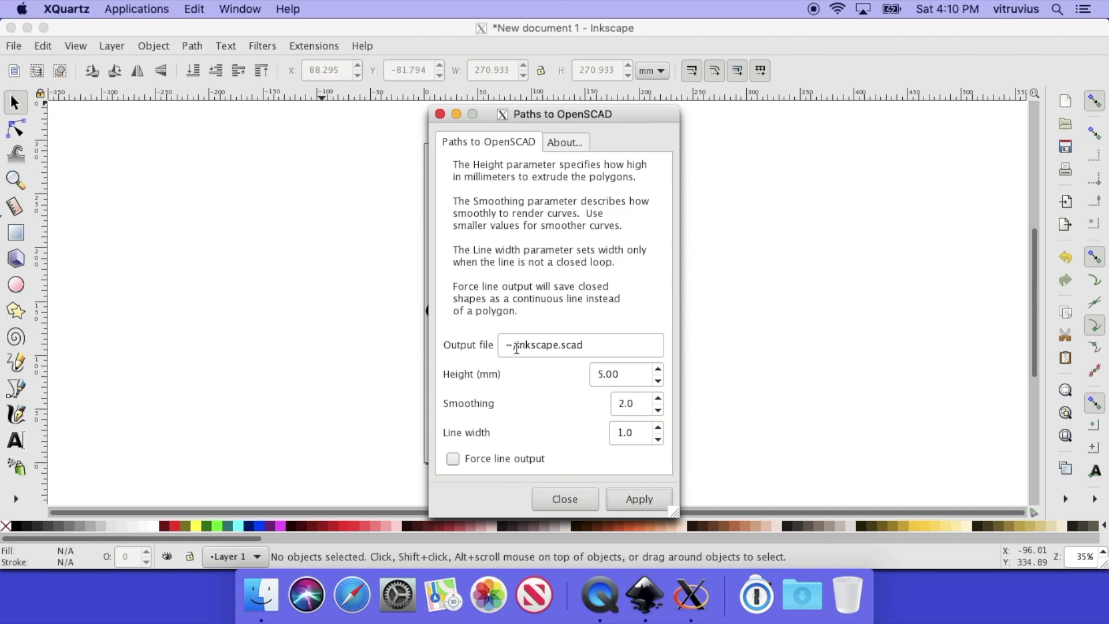
left_click(515, 346)
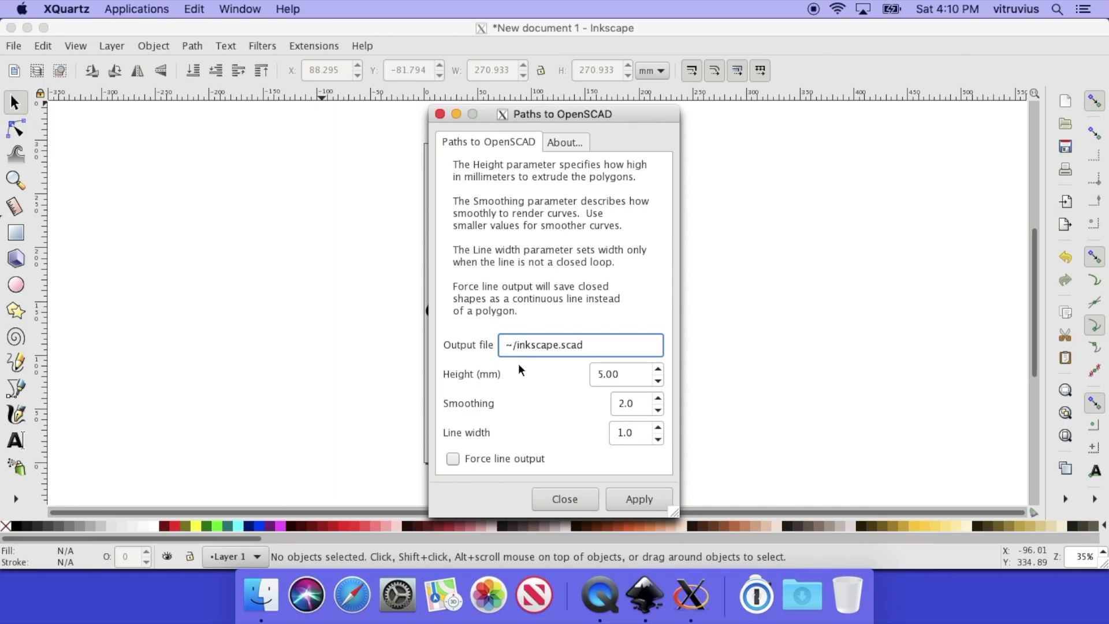
type("Desktop")
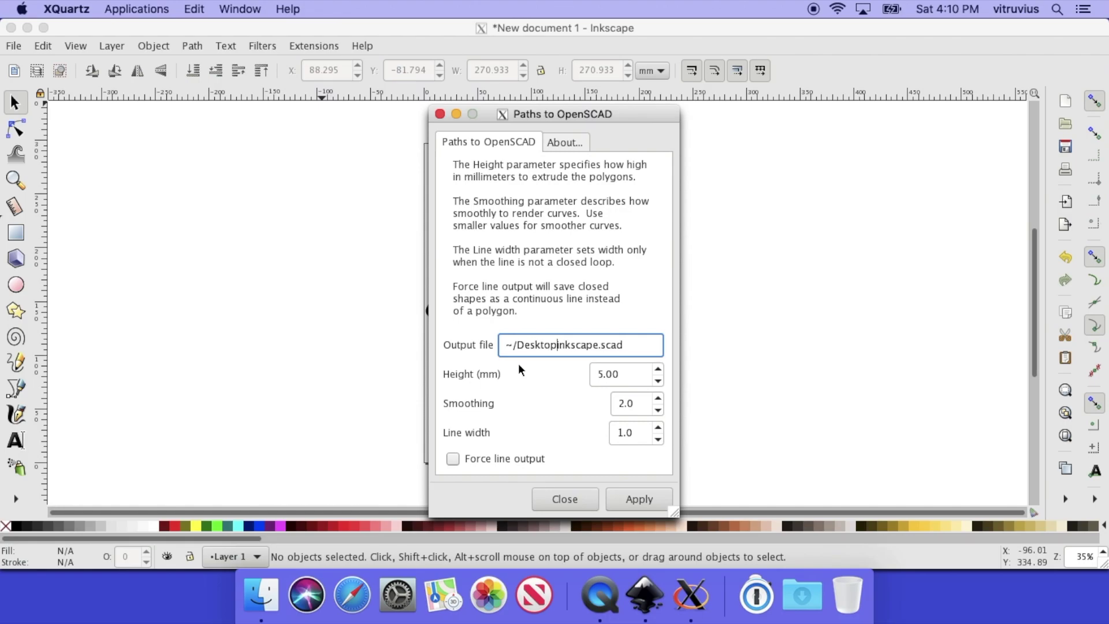
type("/")
Enter .01 as the smoothing value, generate the OpenSCAD file from the skull path, and close the extension dialog
left_click(643, 403)
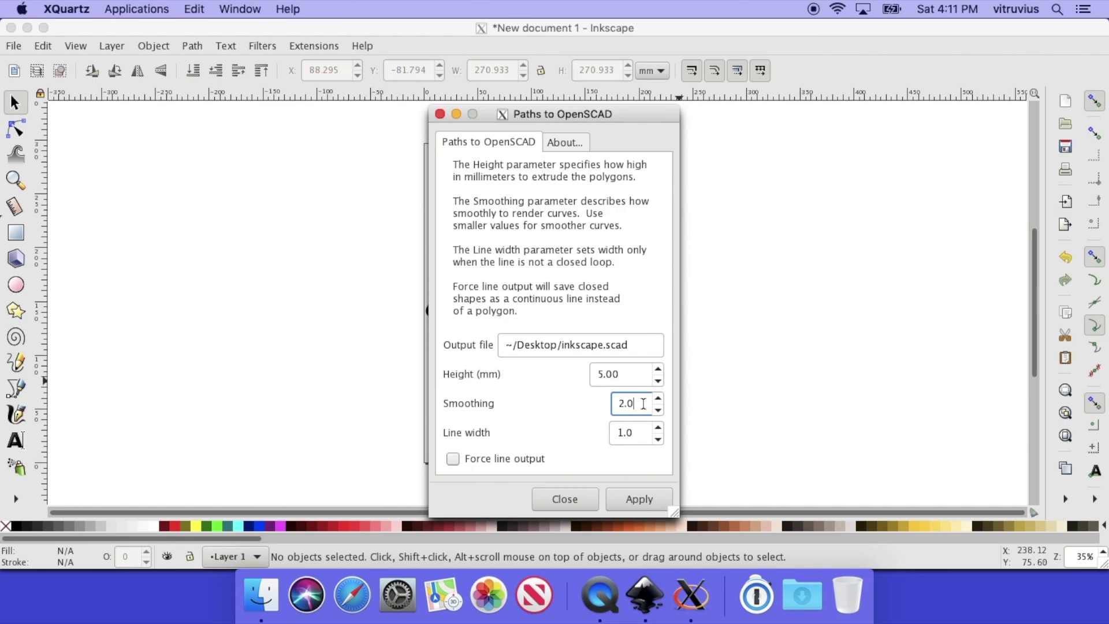
key("BackSpace")
key("BackSpace")
key("BackSpace")
type(".01")
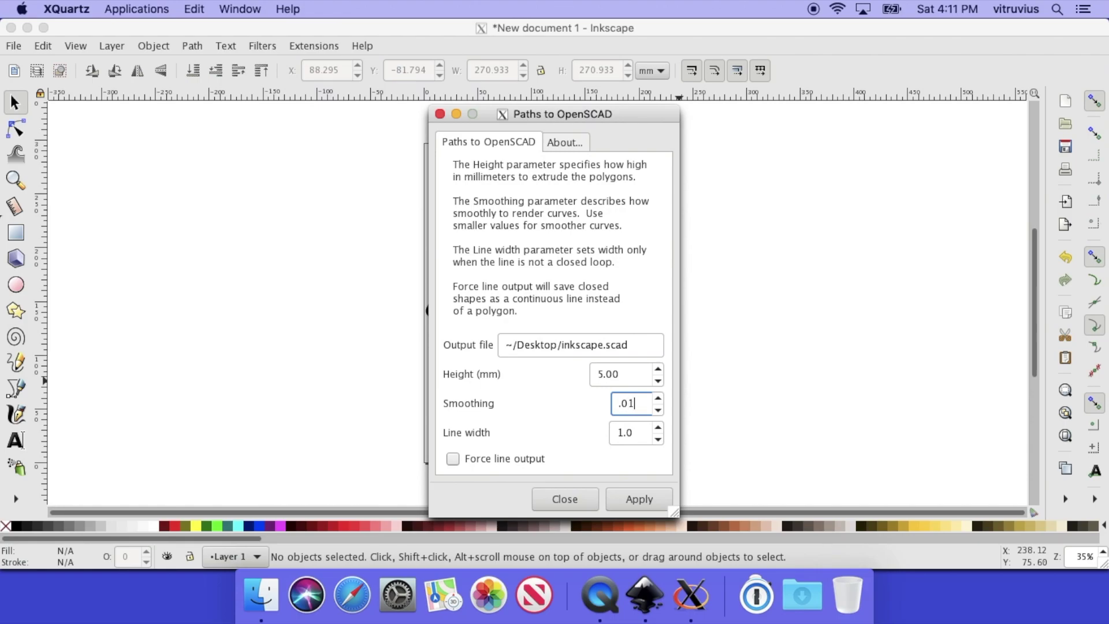
left_click(646, 497)
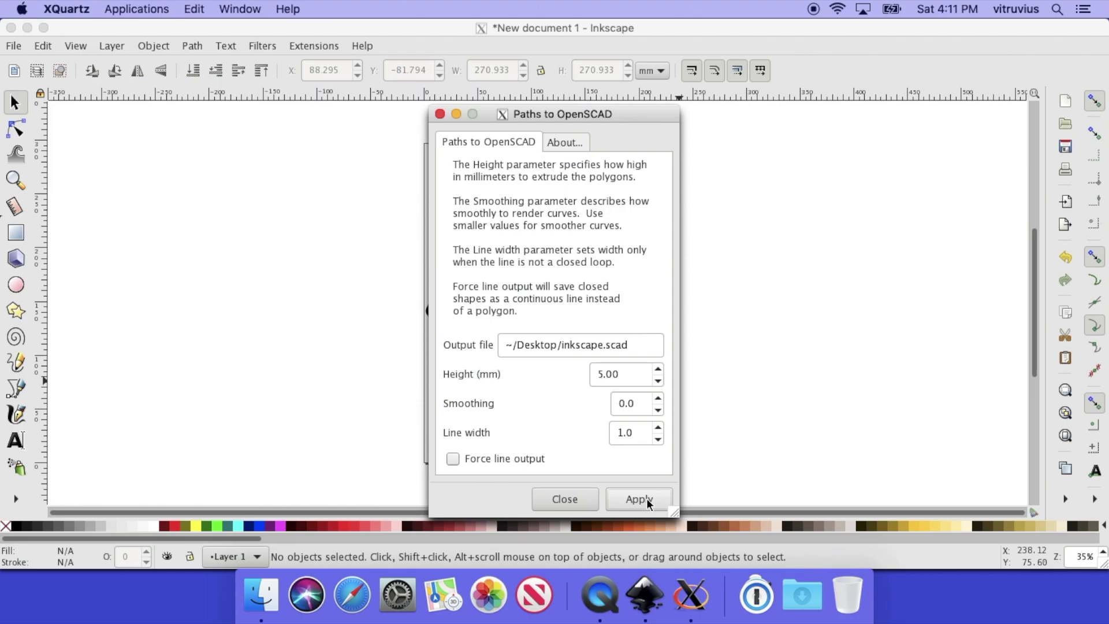
left_click(565, 499)
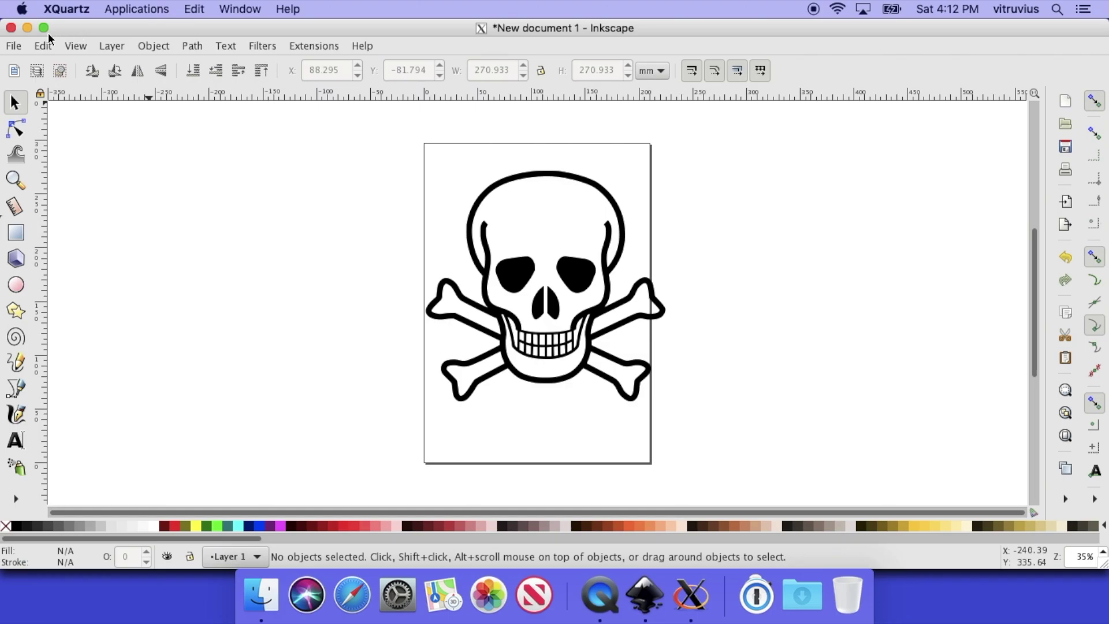
Quit Inkscape without saving the document
left_click(12, 50)
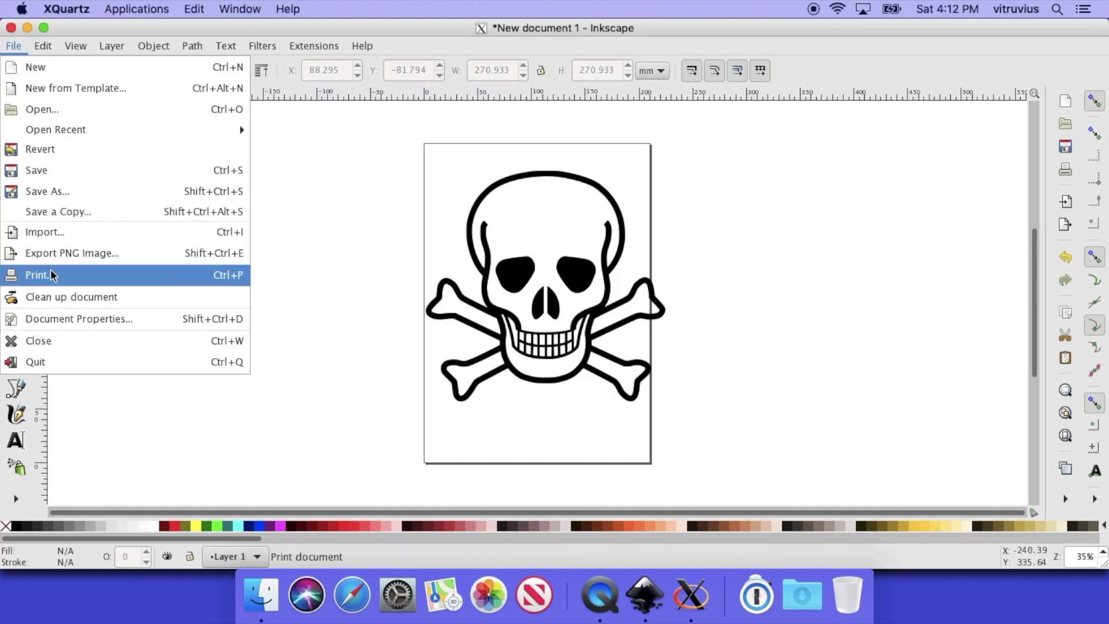
left_click(50, 361)
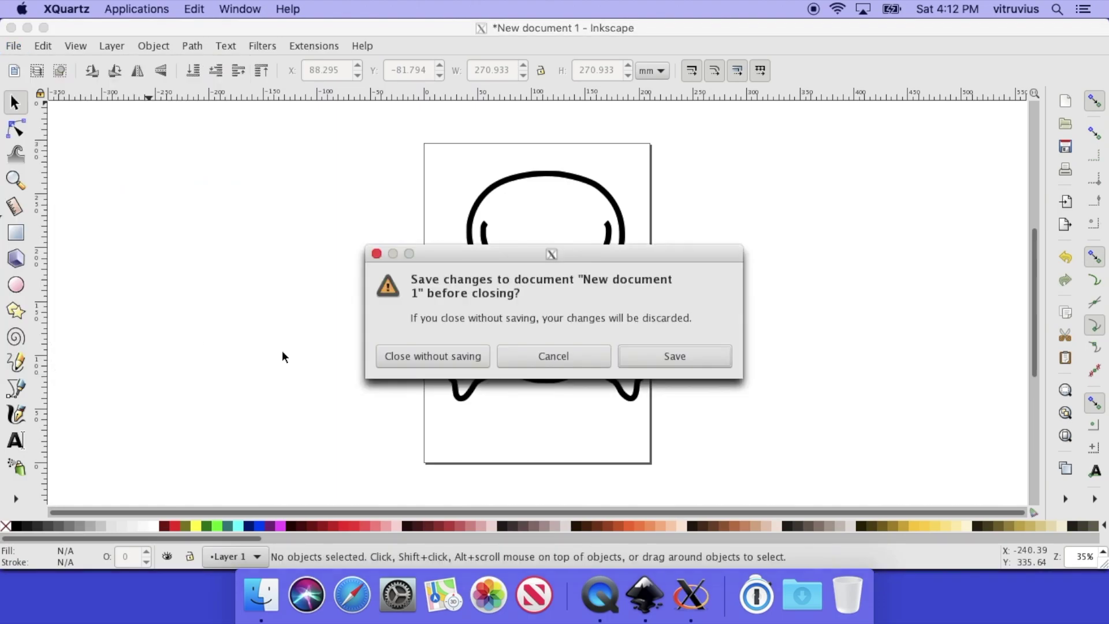
left_click(406, 359)
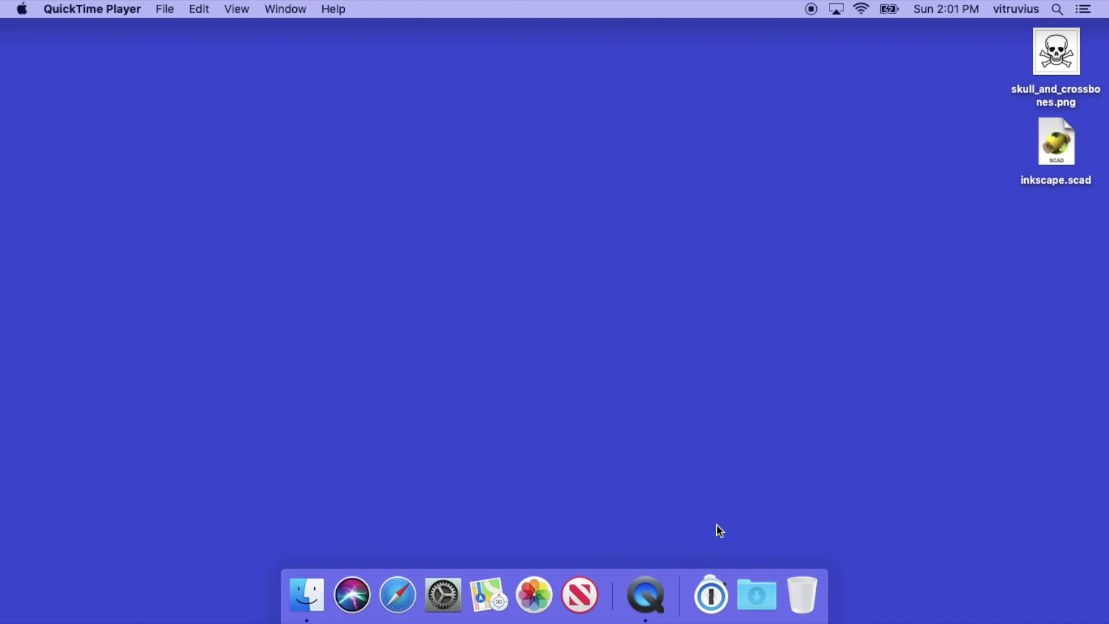
Launch OpenSCAD from the Applications folder and open inkscape.scad from the Desktop
left_click(711, 595)
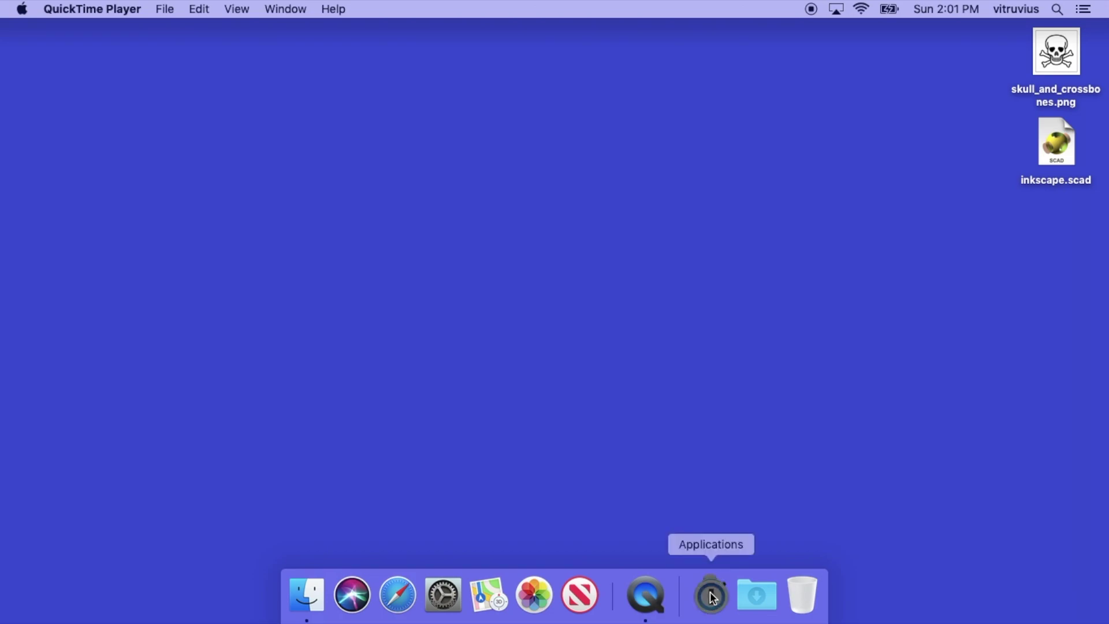
scroll(718, 527, "down", 3)
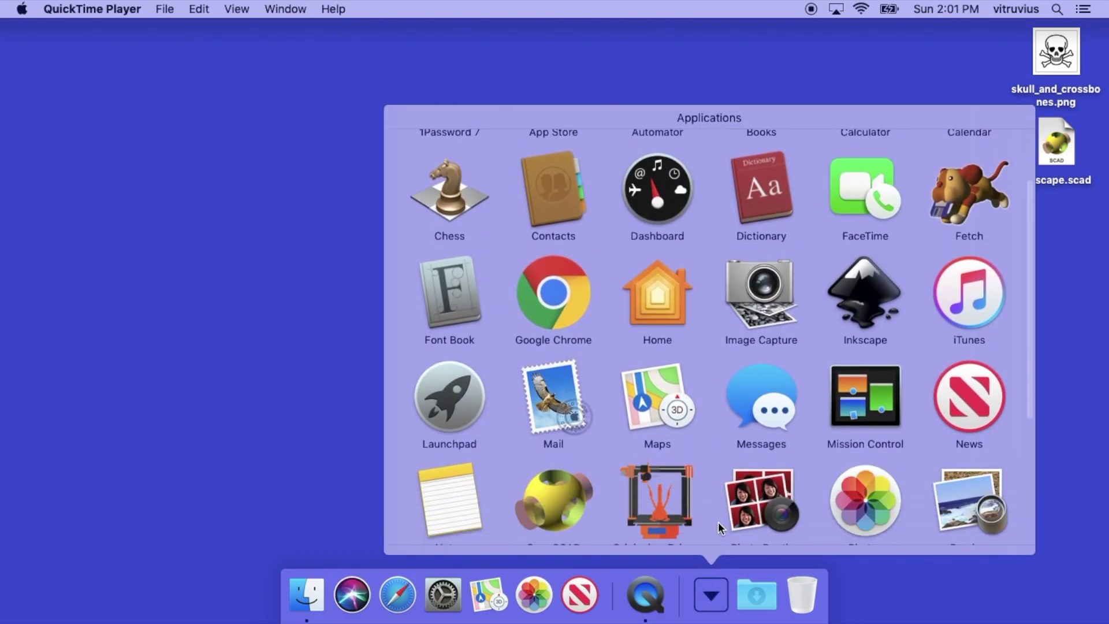
left_click(560, 476)
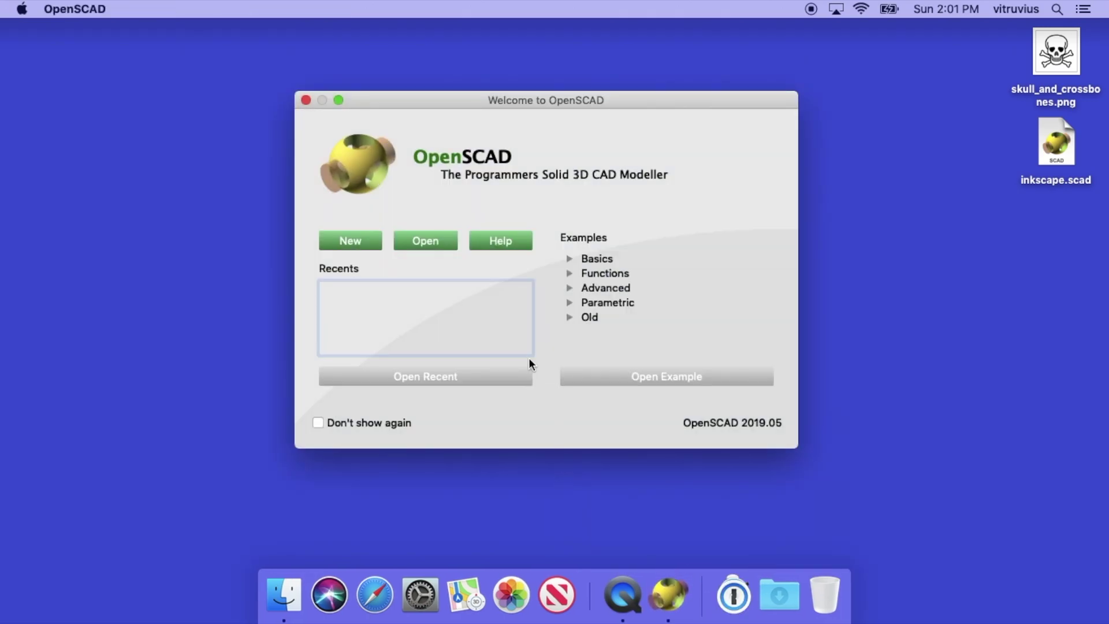
left_click(416, 242)
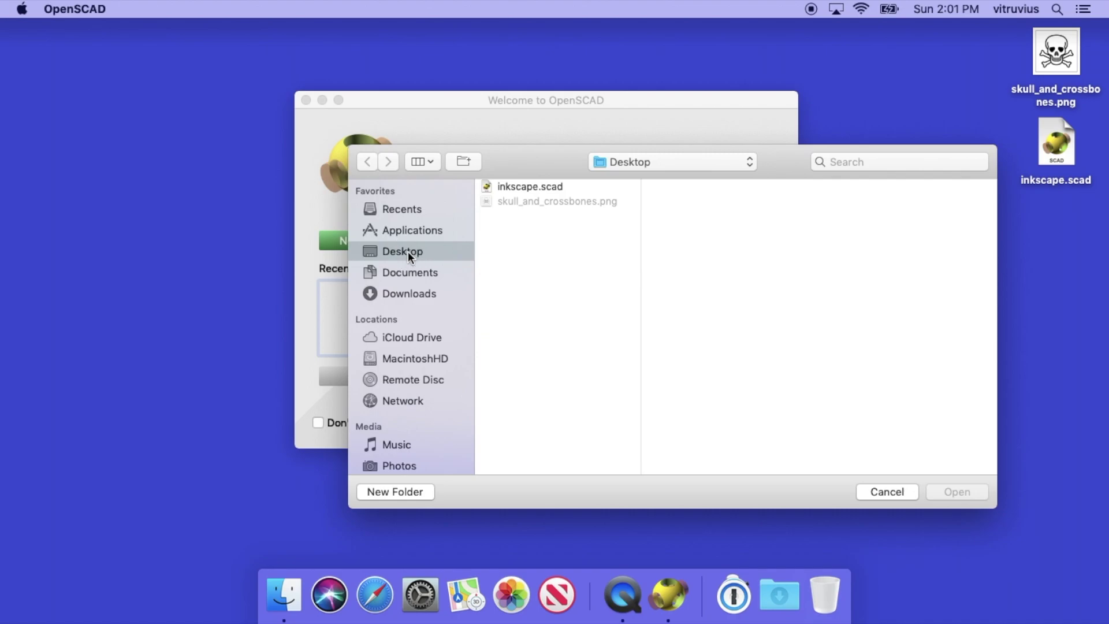
left_click(515, 186)
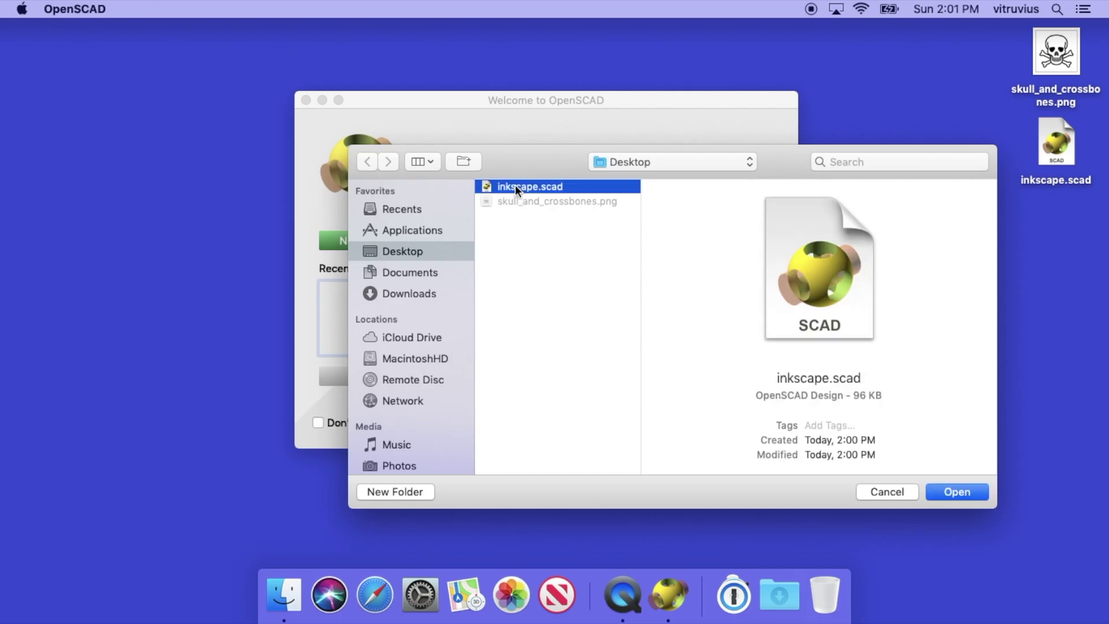
left_click(948, 493)
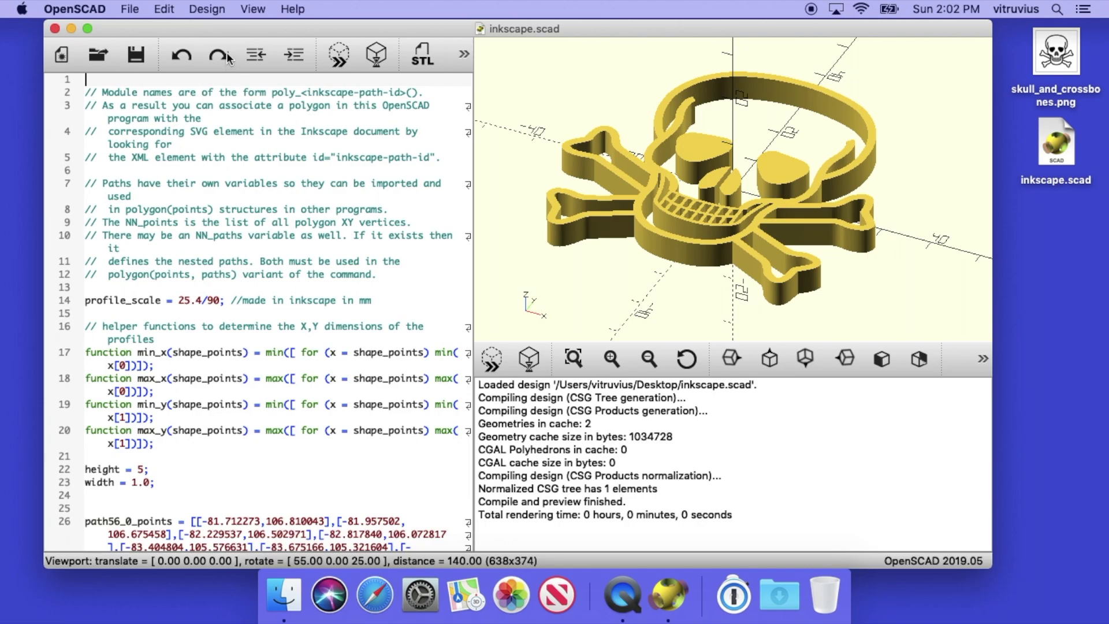
Check the Automatic Reload and Preview option, read the generated code through to its final module call, and review the console messages
left_click(211, 12)
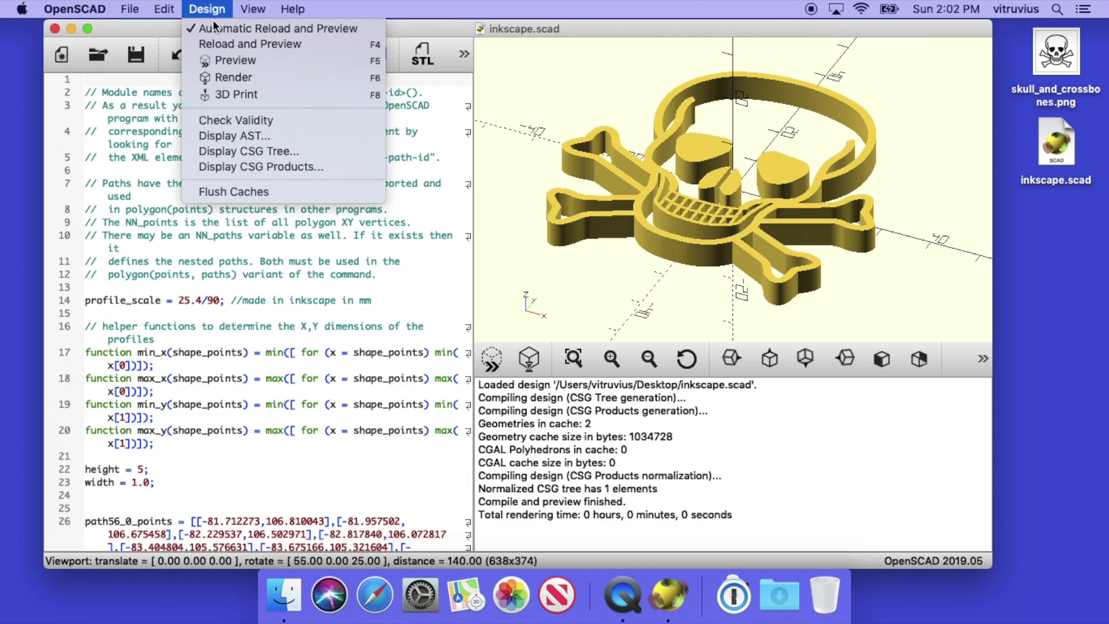
left_click(214, 28)
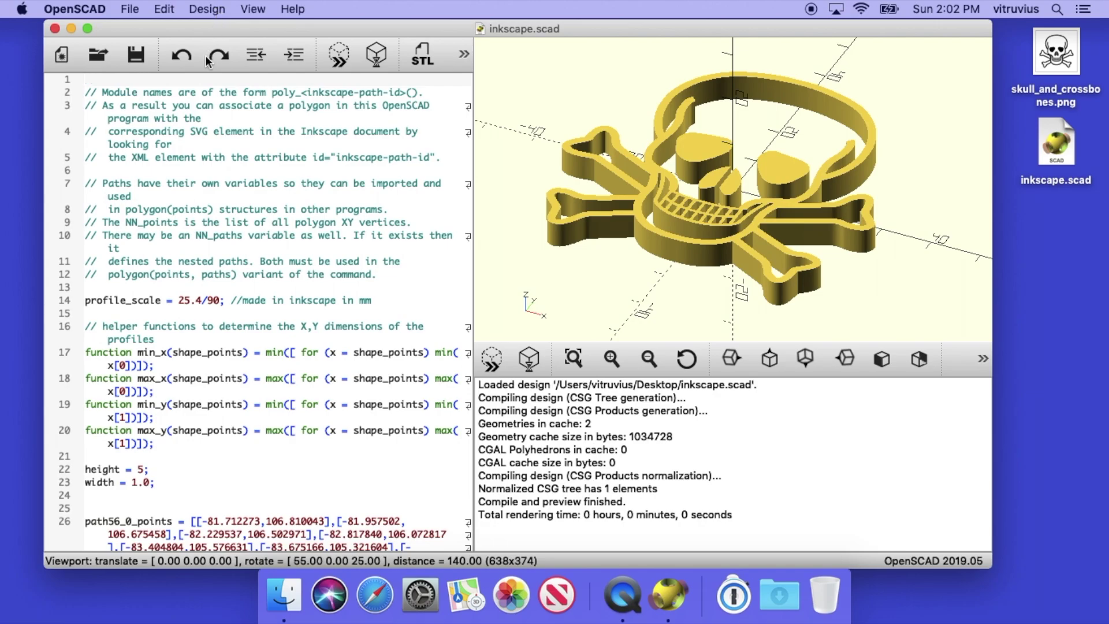
left_click(190, 105)
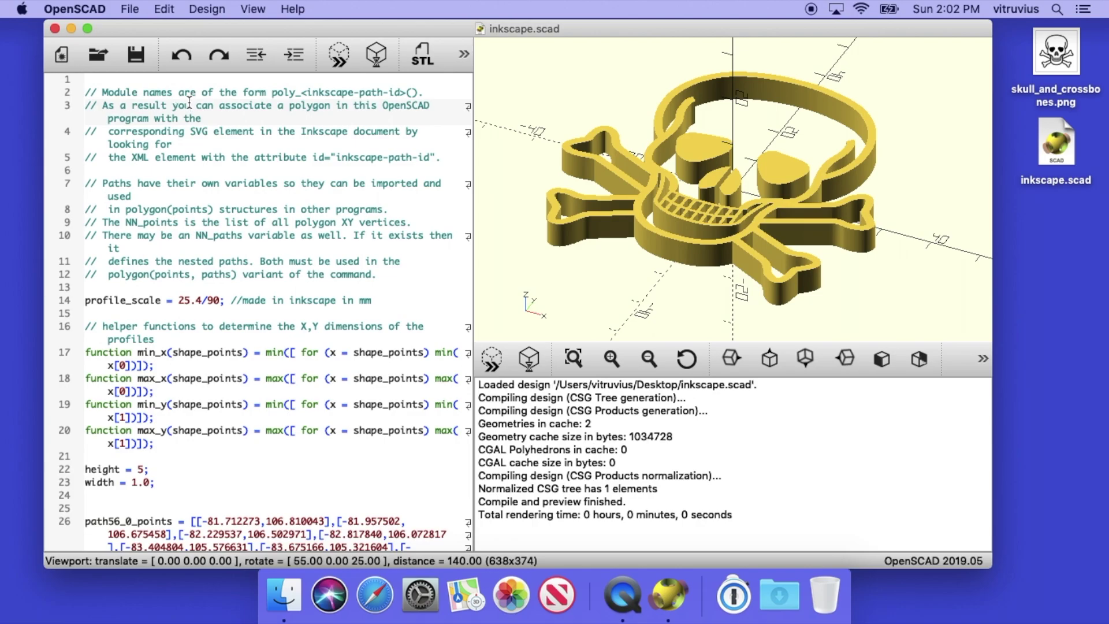
scroll(190, 102, "down", 10)
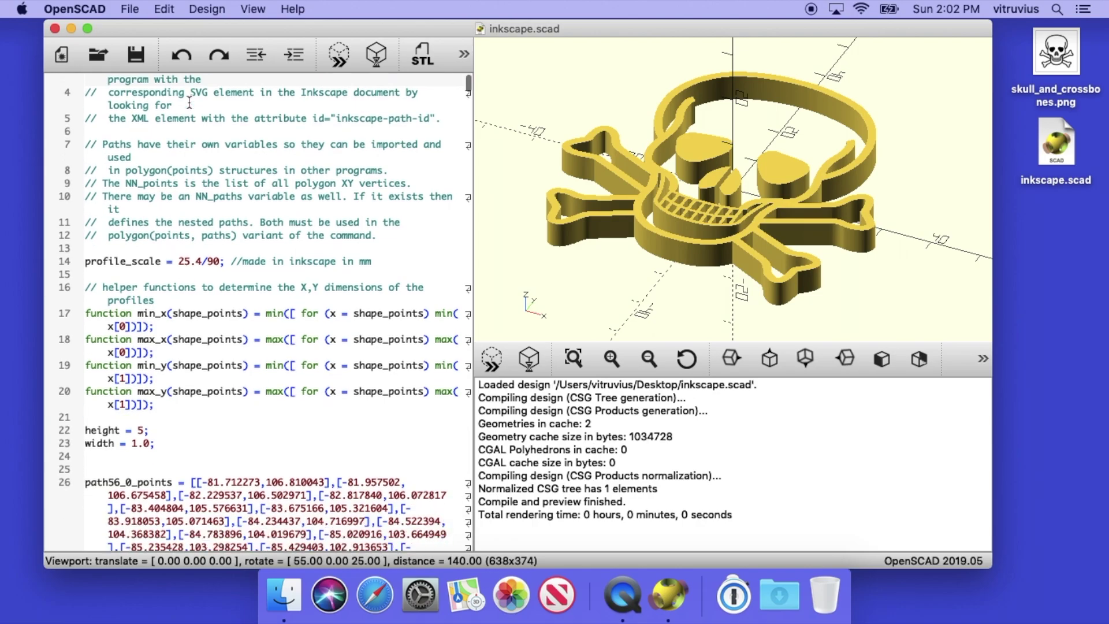
scroll(190, 102, "down", 15)
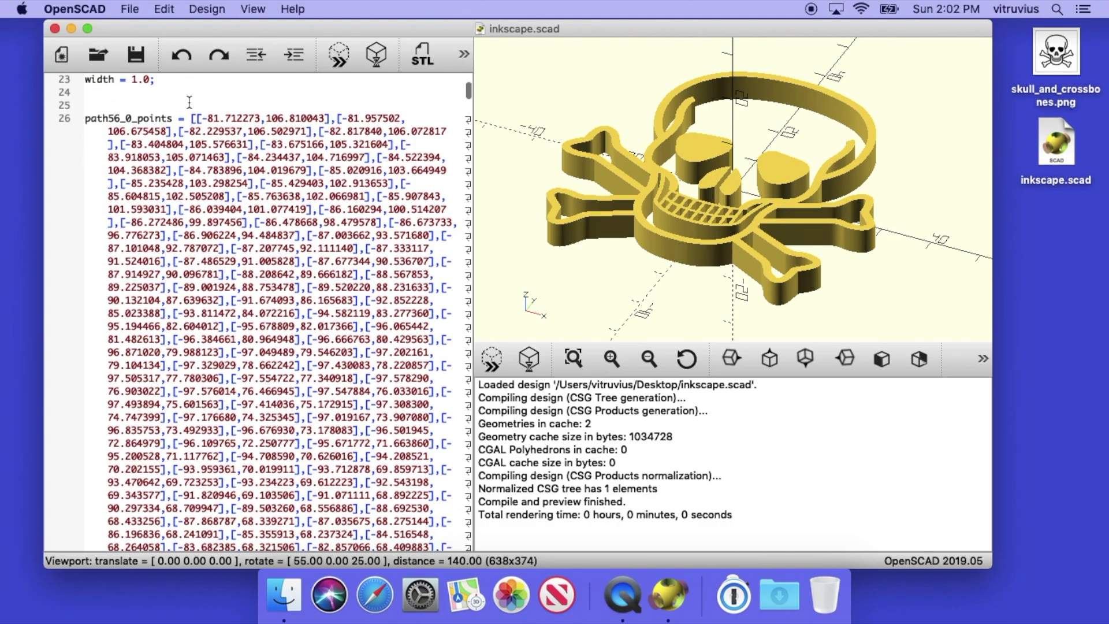
scroll(189, 102, "down", 15)
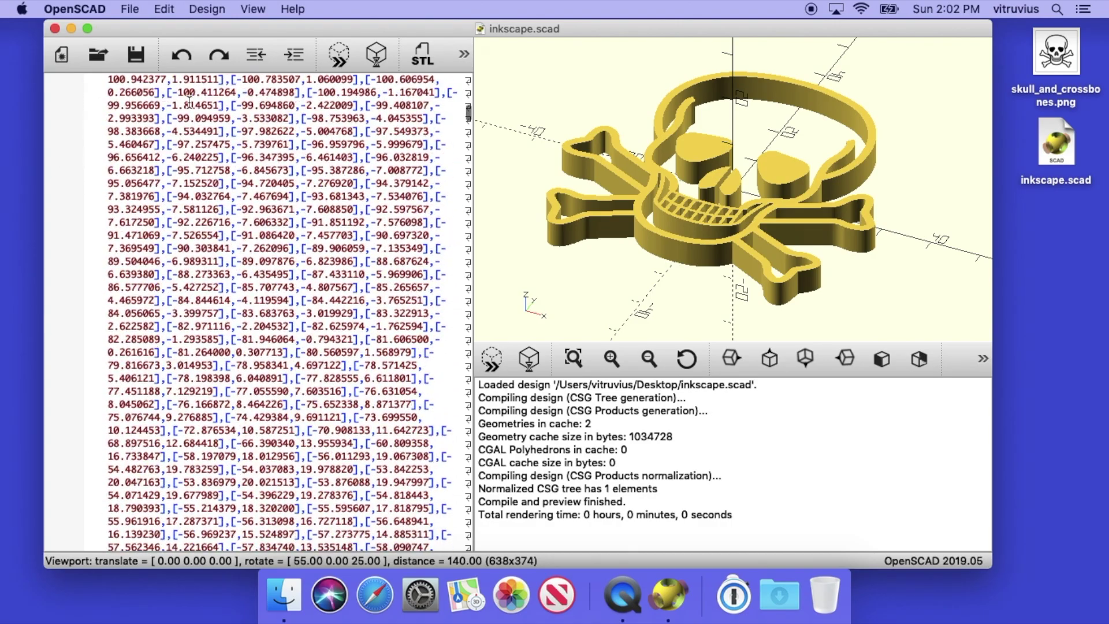
scroll(190, 102, "down", 15)
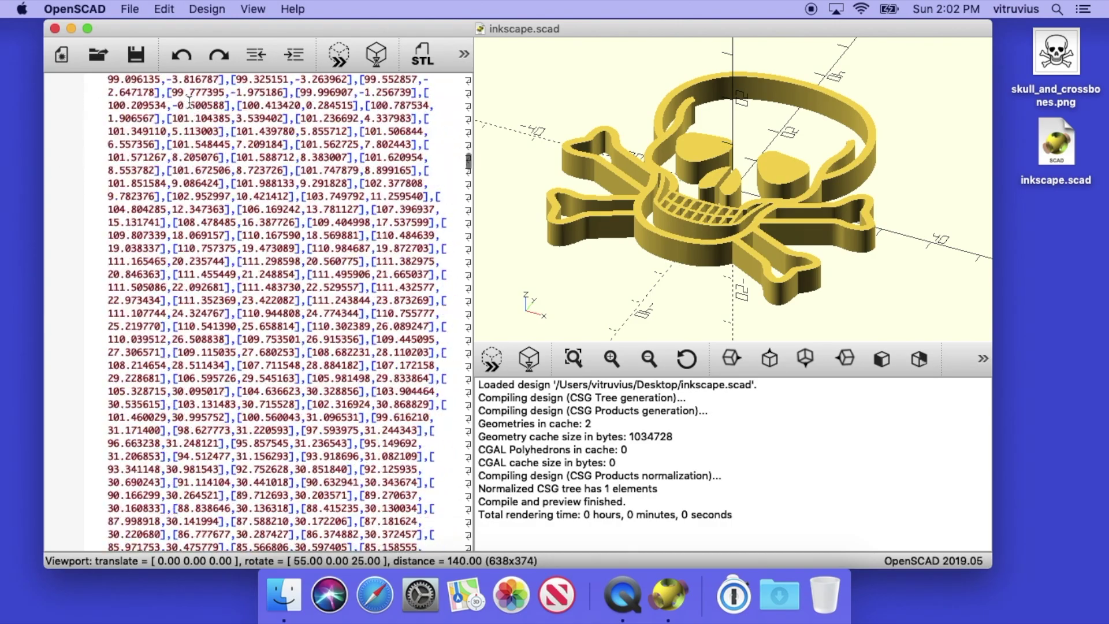
scroll(190, 102, "down", 15)
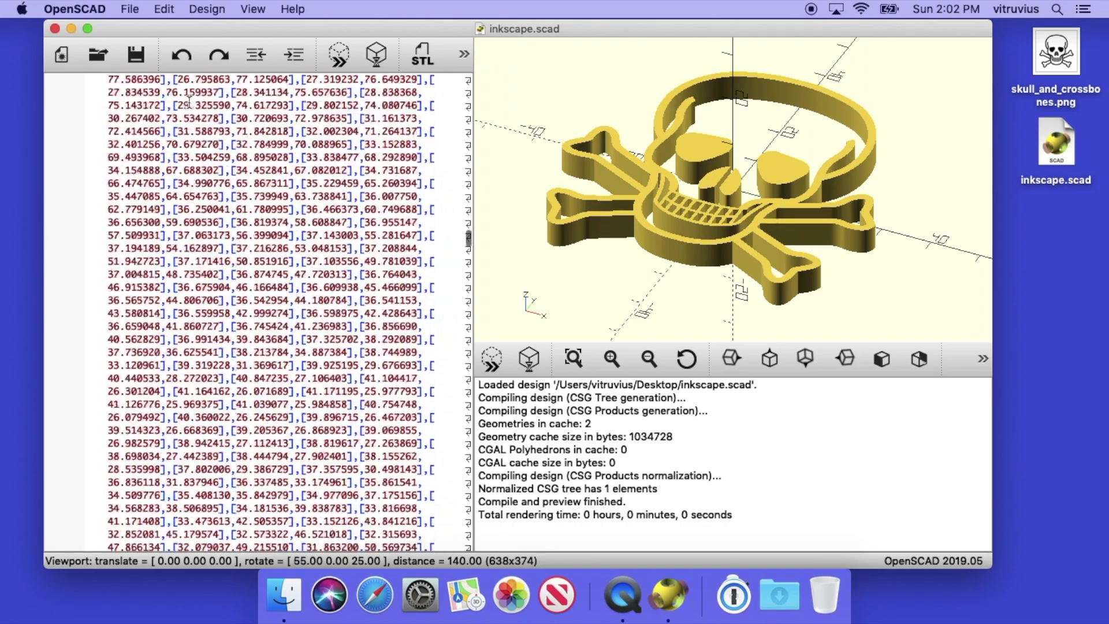
scroll(189, 102, "down", 15)
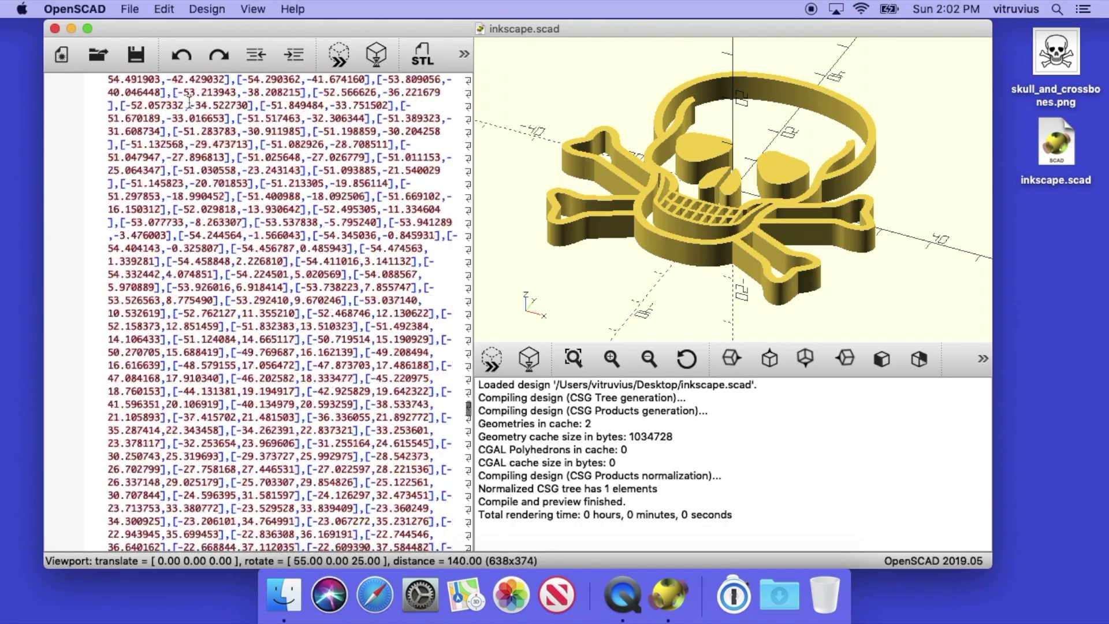
scroll(190, 103, "down", 10)
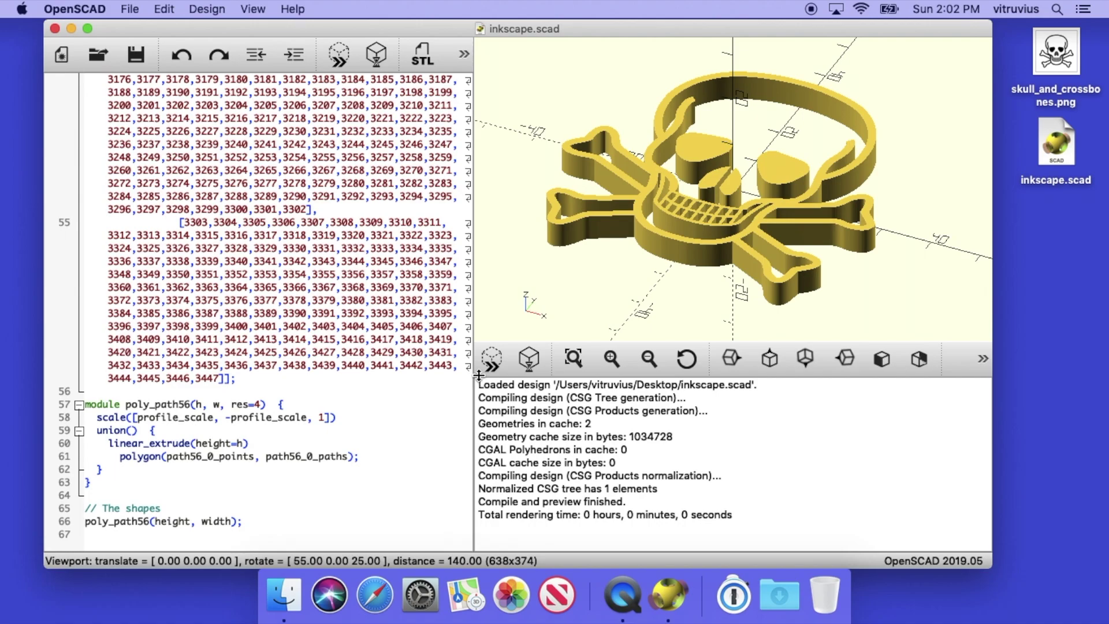
left_click_drag(478, 385, 518, 522)
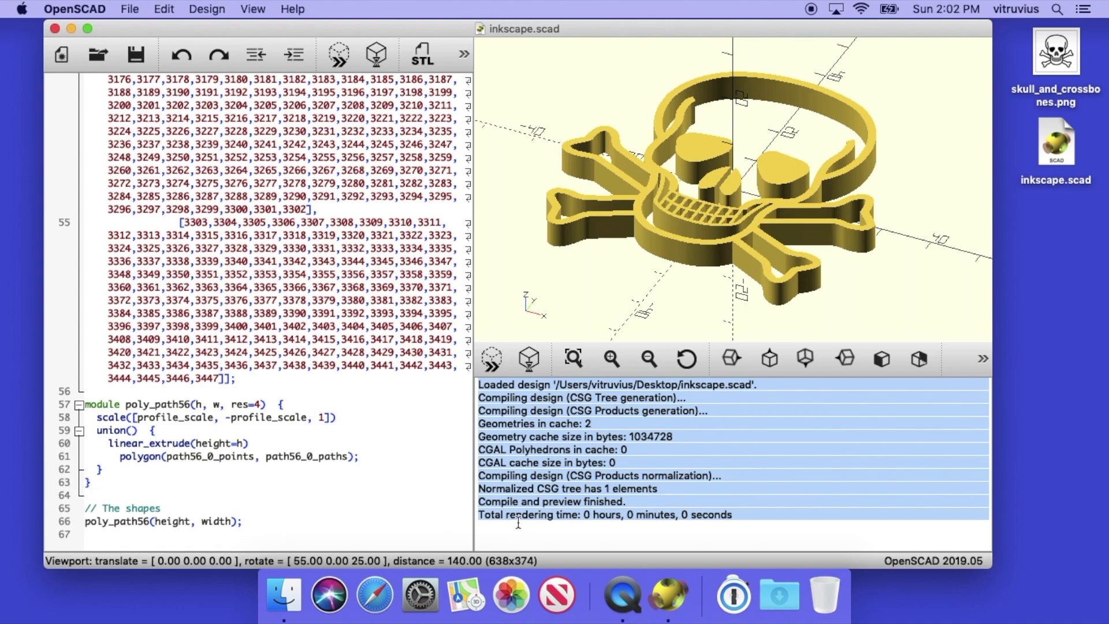
left_click(518, 523)
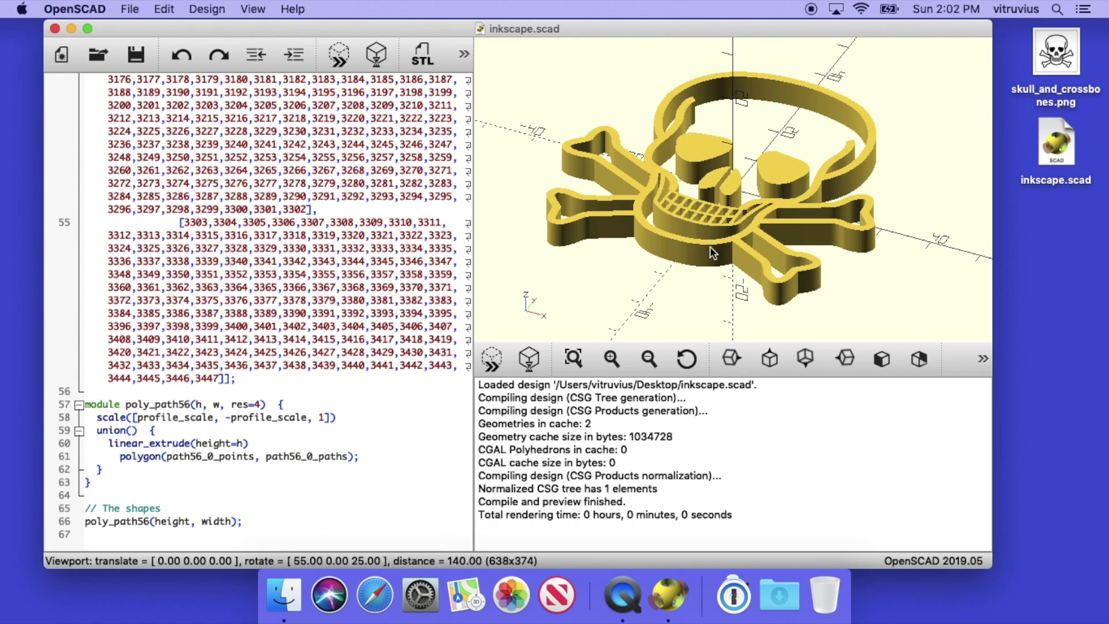
Orbit and pan around the skull model, and view it from the right, top, bottom, left, front and back
mouse_move(709, 246)
left_mouse_down()
mouse_move(698, 245)
mouse_move(720, 252)
left_mouse_up()
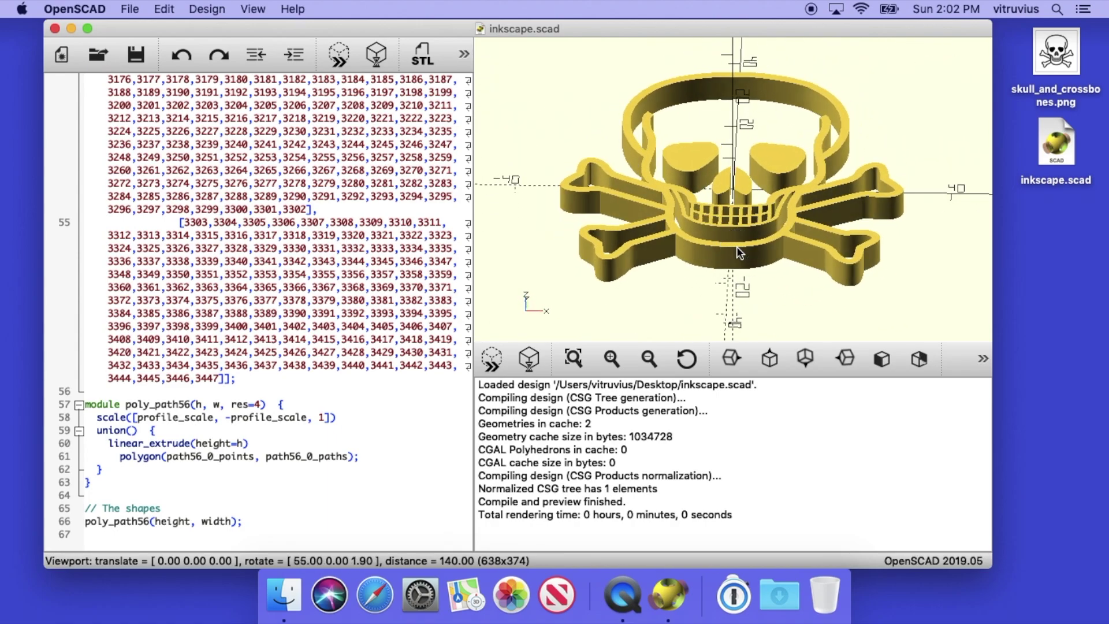
mouse_move(736, 246)
right_mouse_down()
mouse_move(737, 341)
mouse_move(733, 235)
mouse_move(762, 317)
mouse_move(742, 302)
mouse_move(745, 312)
mouse_move(745, 256)
right_mouse_up()
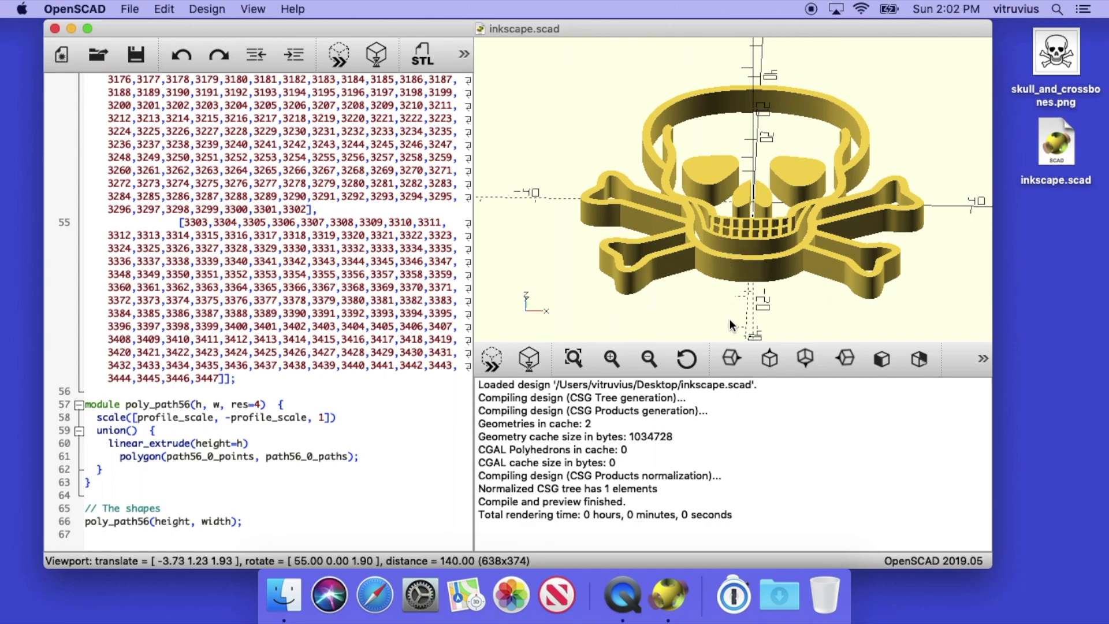
left_click(729, 359)
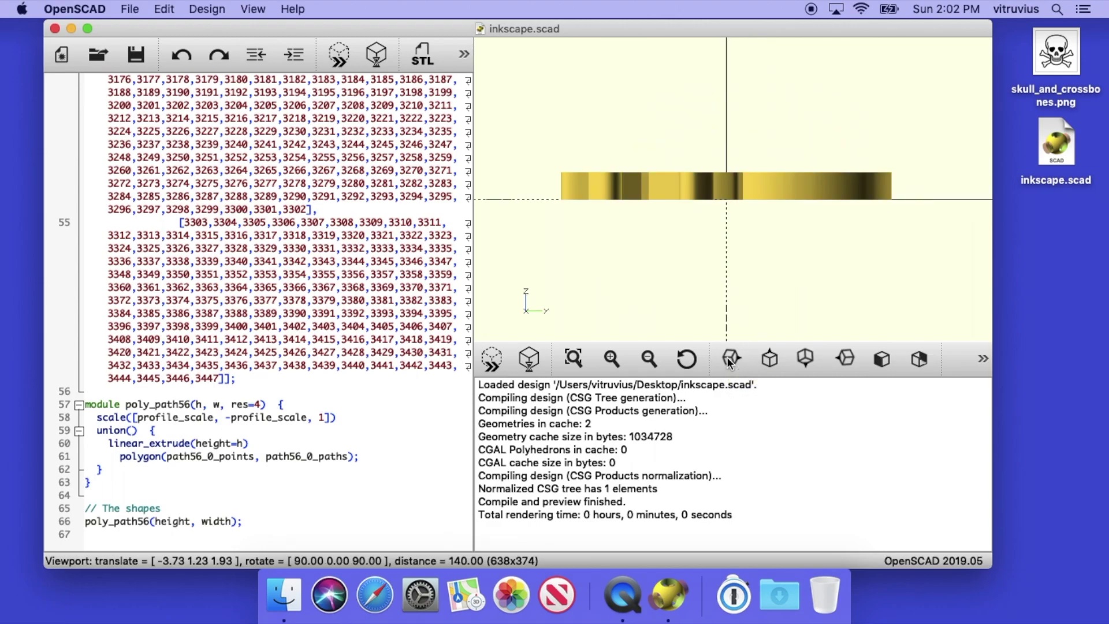
left_click(768, 359)
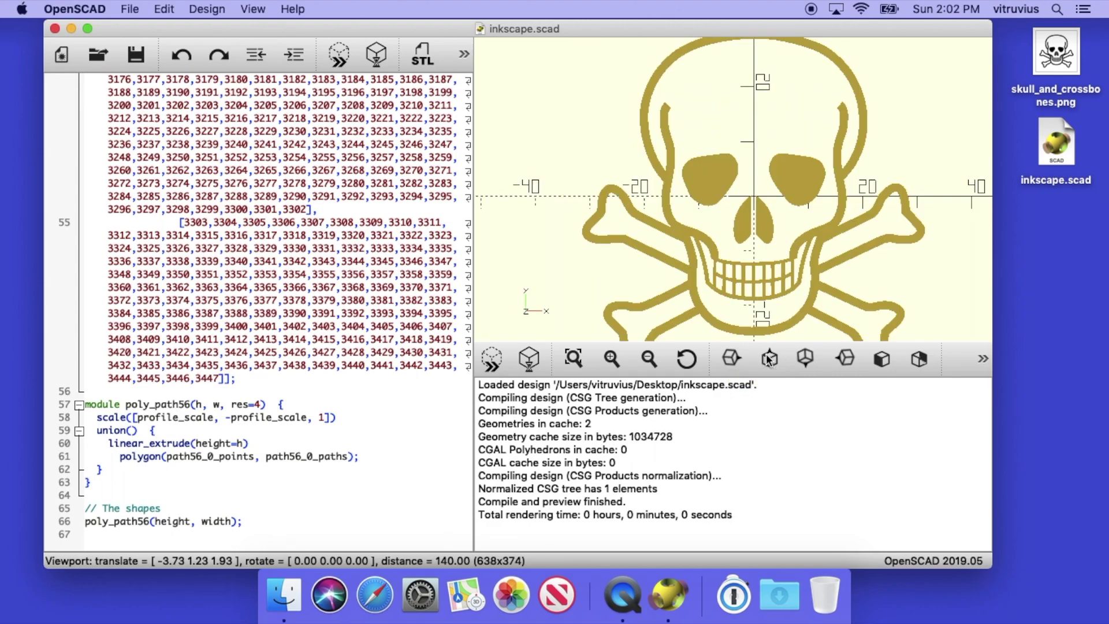
left_click(805, 359)
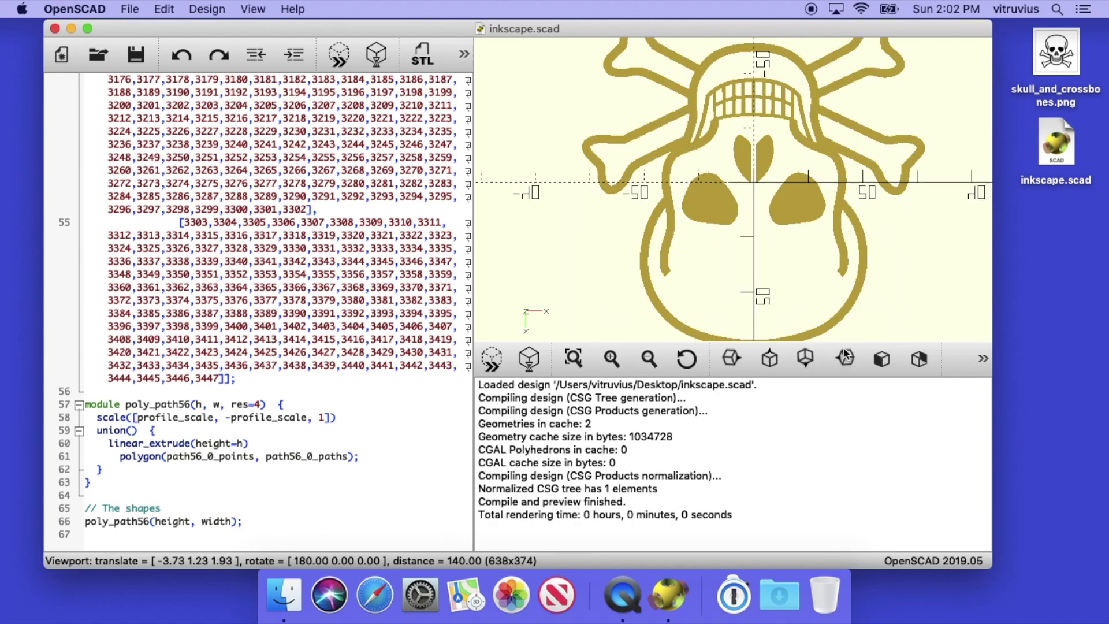
left_click(844, 358)
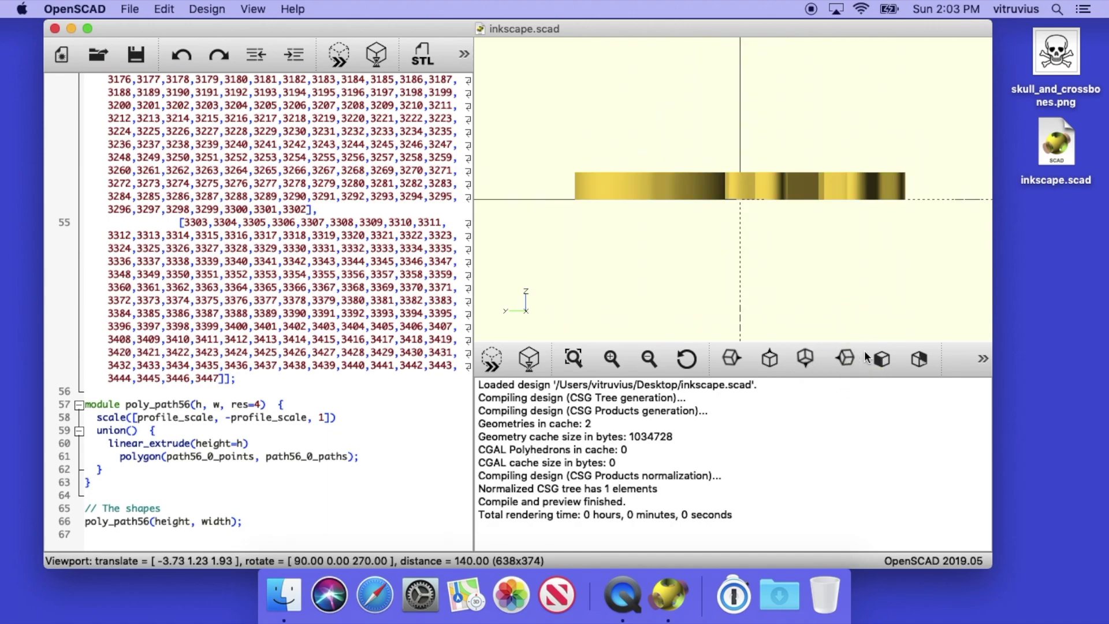
left_click(918, 359)
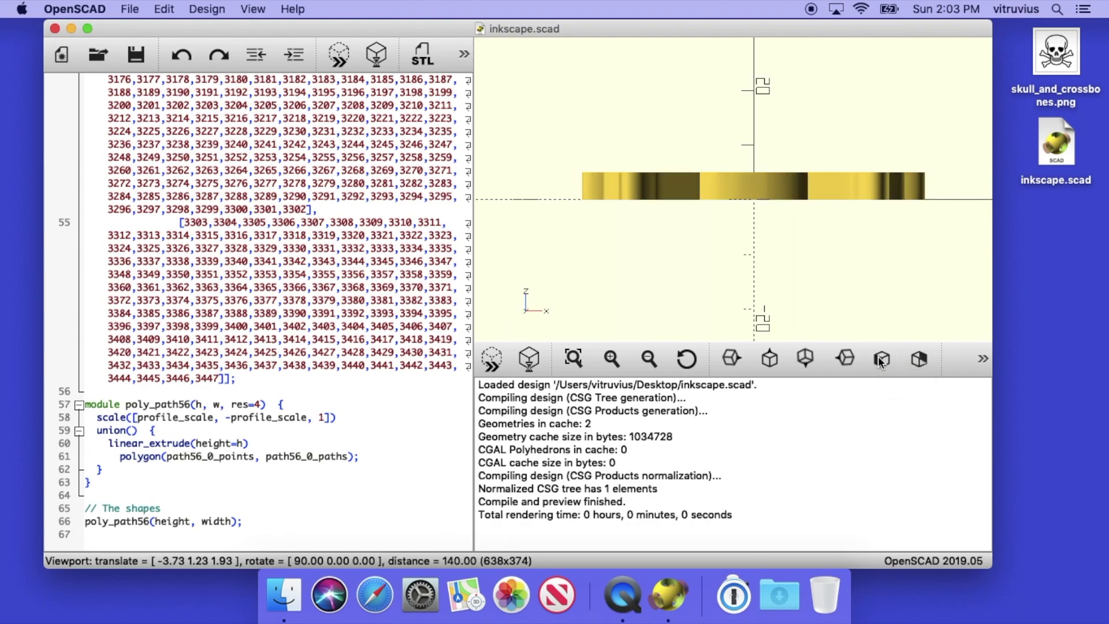
left_click(919, 359)
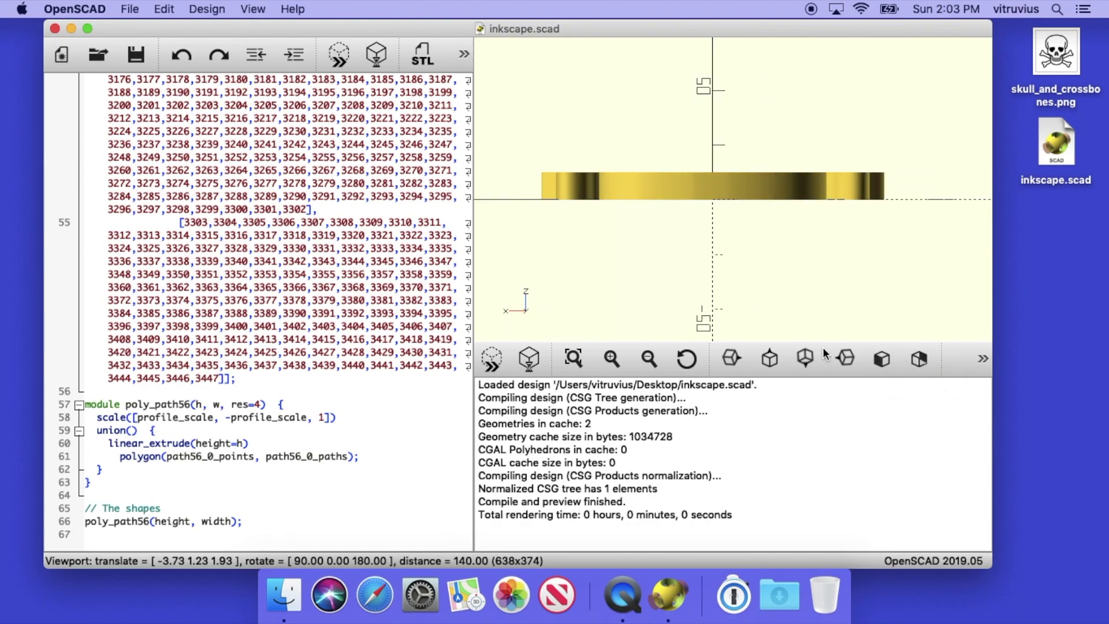
Reset the view, inspect the skull model from farther away and close up, and fit the whole model in the viewport
left_click(695, 362)
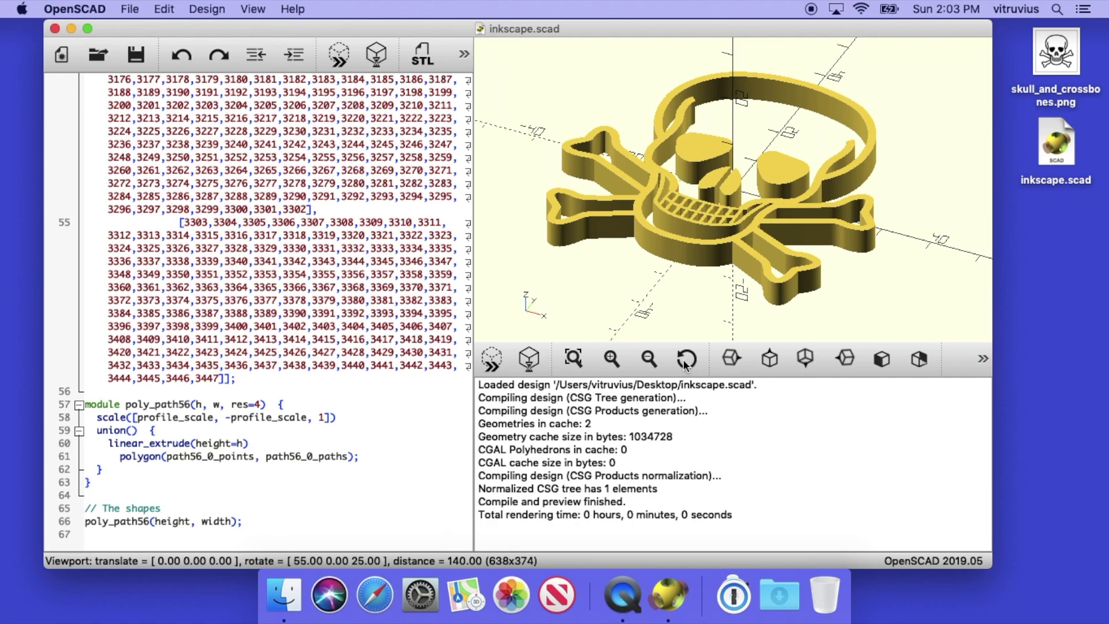
left_click(649, 362)
left_click(649, 363)
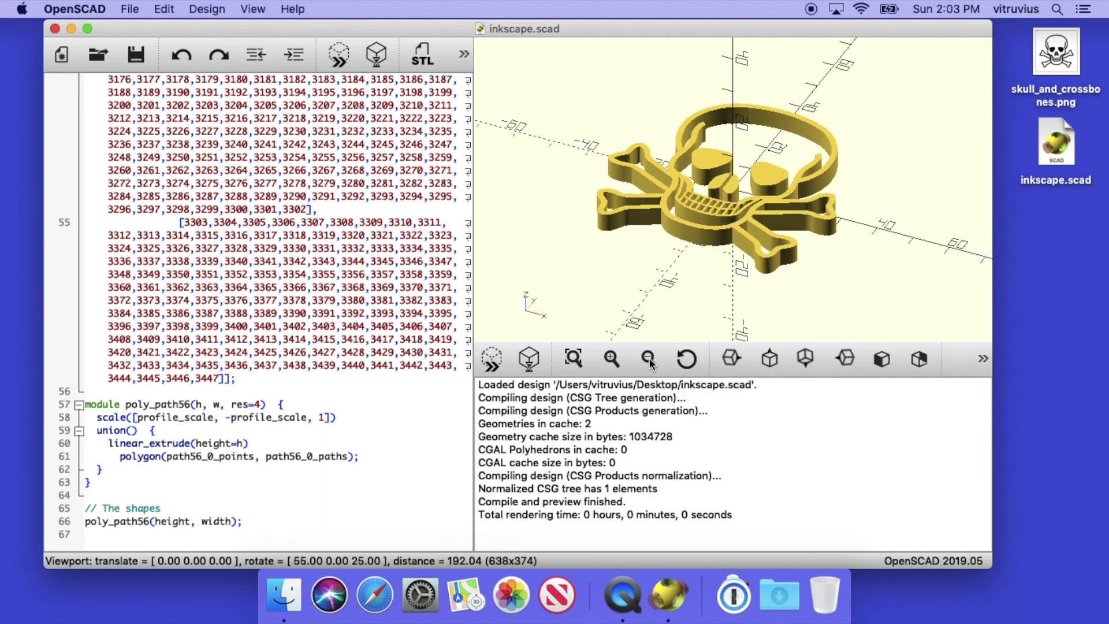
left_click(649, 362)
left_click(611, 360)
left_click(611, 359)
left_click(611, 359)
left_click(611, 359)
left_click(611, 360)
left_click(611, 359)
left_click(611, 360)
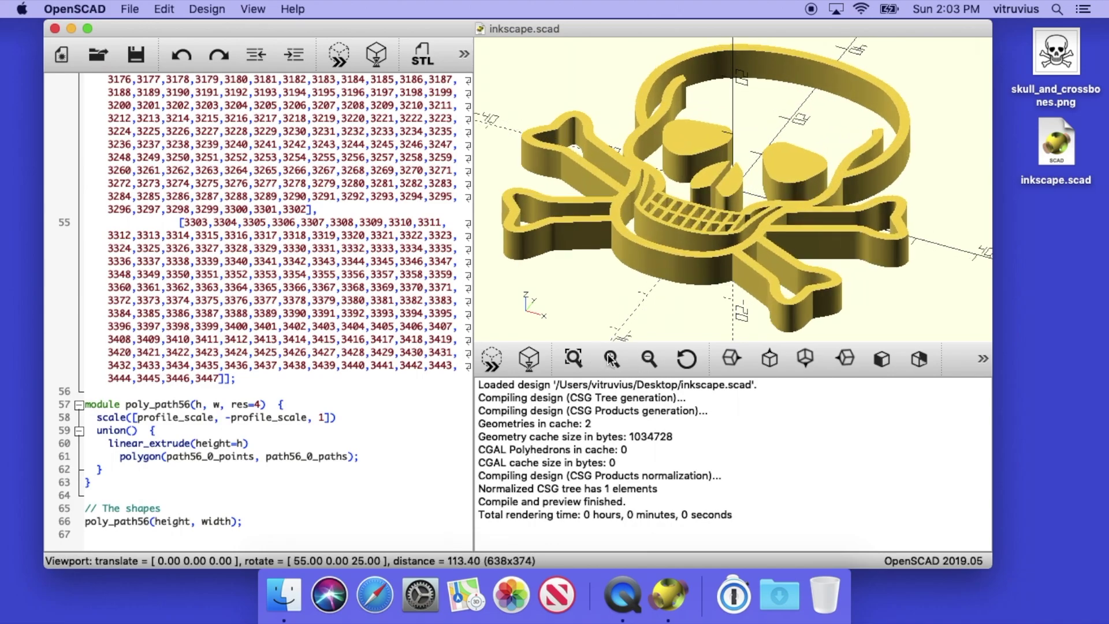
left_click(611, 359)
left_click(611, 359)
left_click(611, 359)
left_click(611, 359)
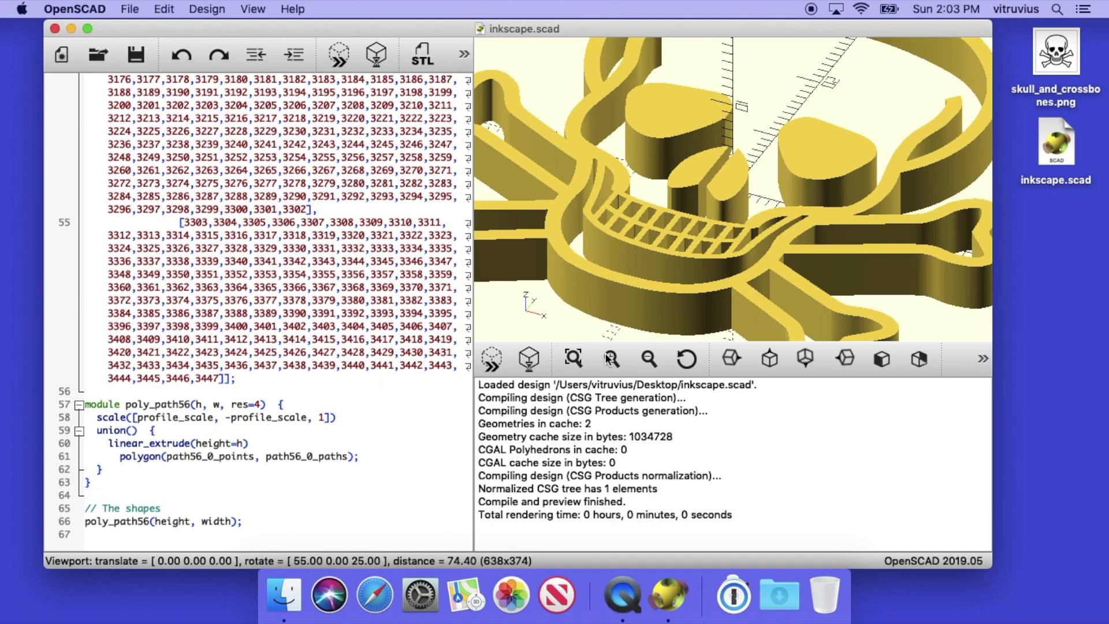
left_click(573, 358)
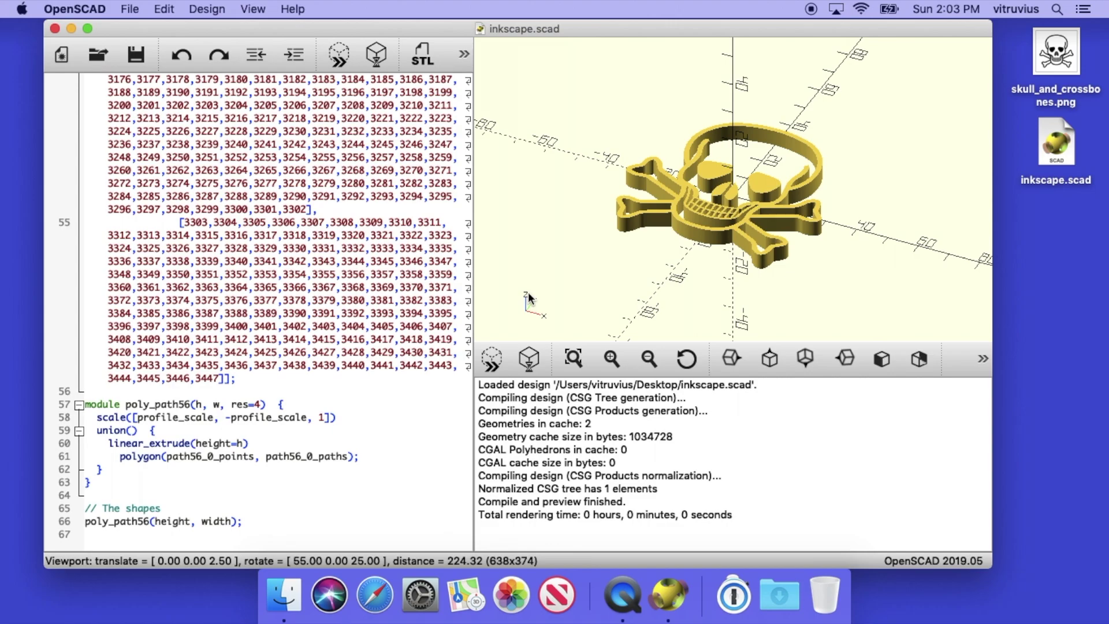
Preview the skull design, check the rendering time in the console, and run a full render of the model
left_click(492, 358)
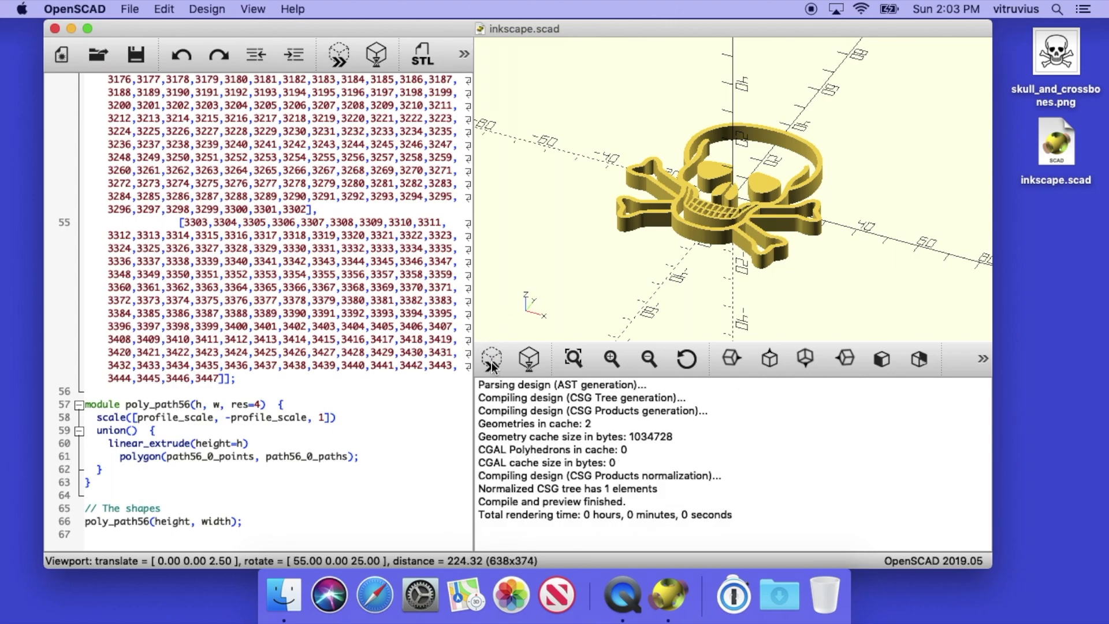
left_click_drag(478, 514, 690, 563)
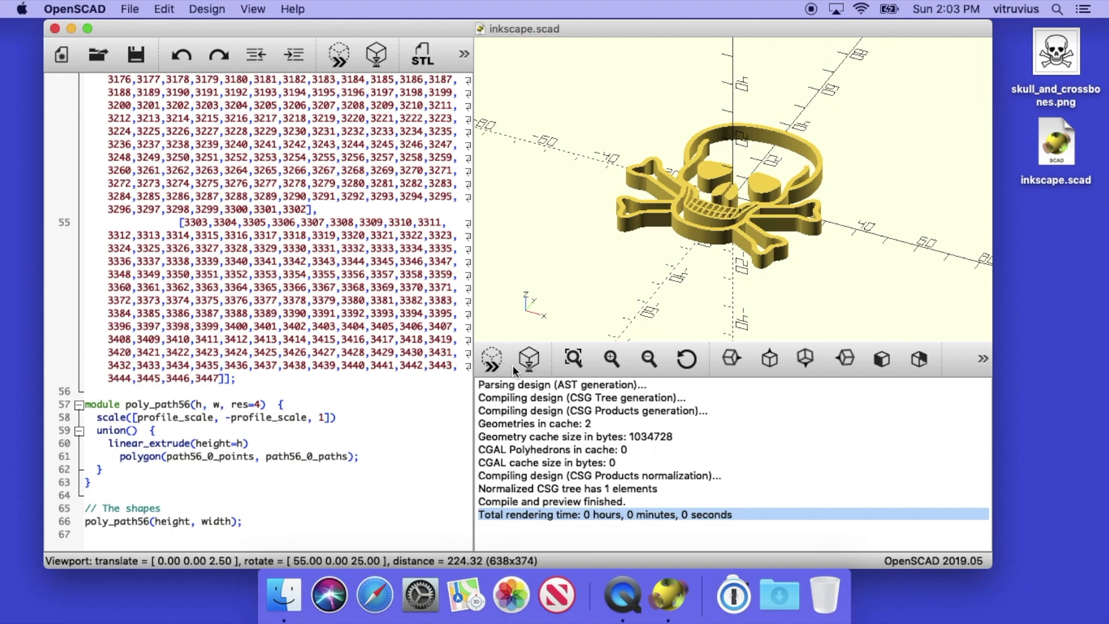
left_click(530, 361)
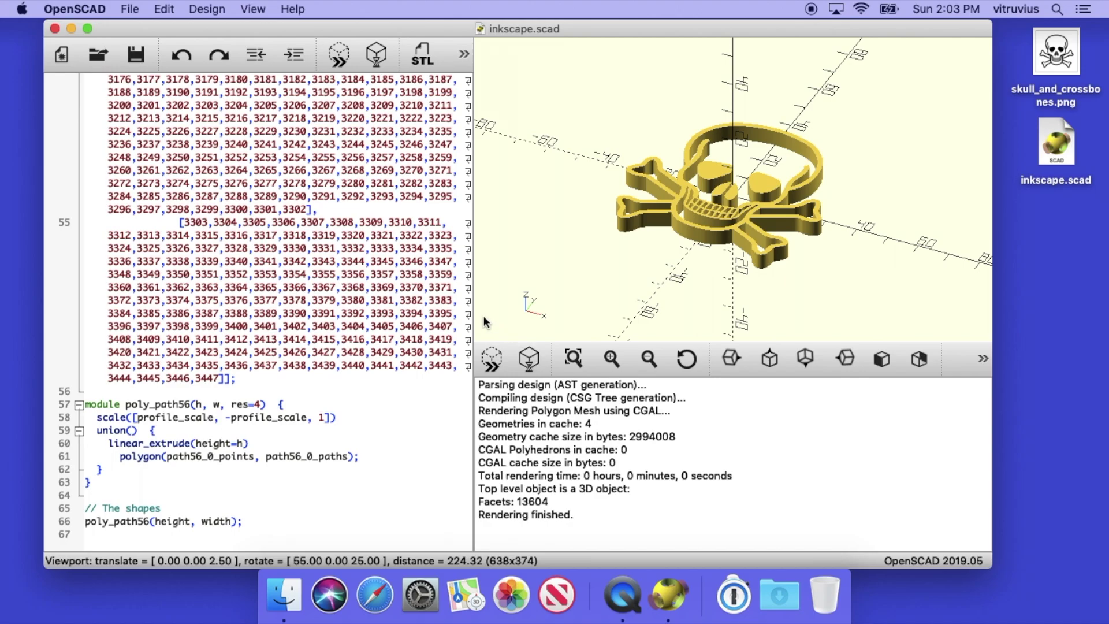
Widen the code editor and look through the generated path index lists down to the final module call
left_click_drag(473, 317, 513, 317)
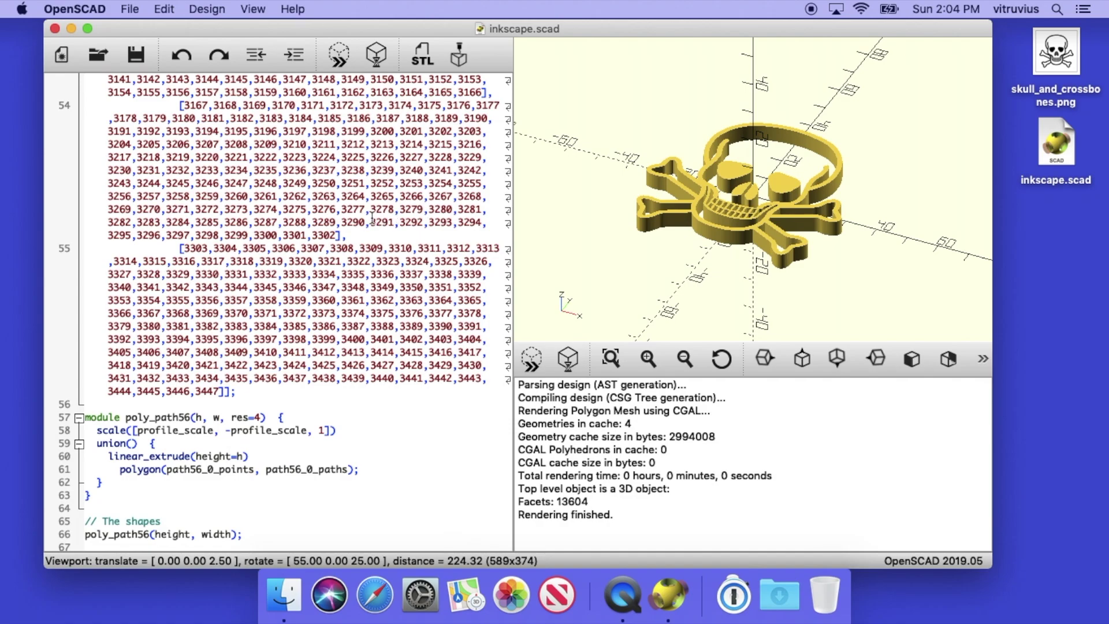
scroll(373, 218, "up", 10)
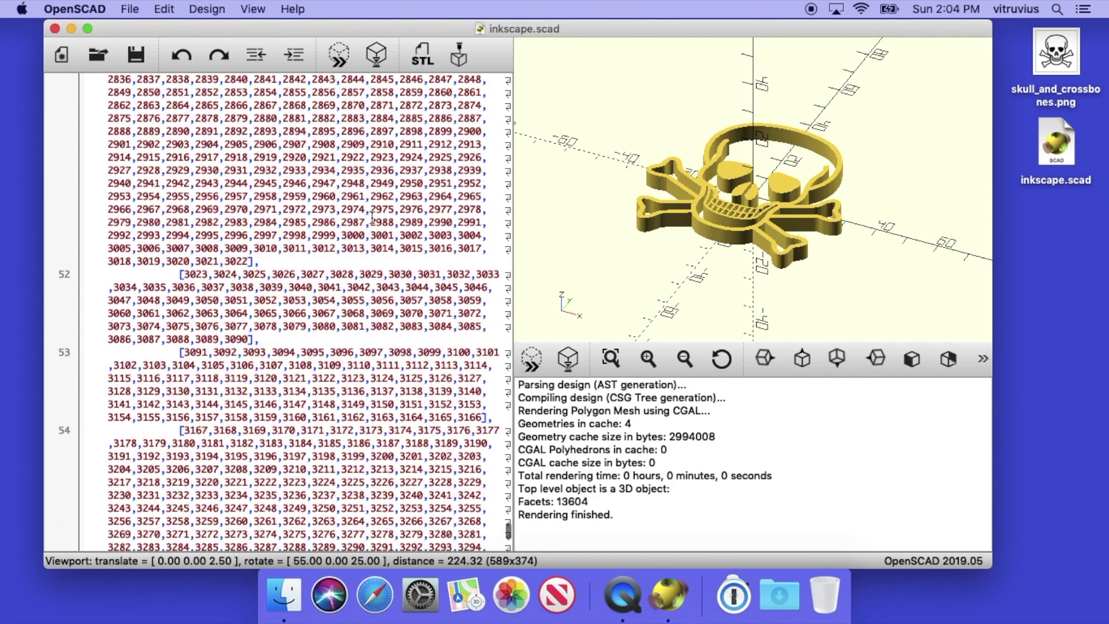
scroll(373, 218, "up", 15)
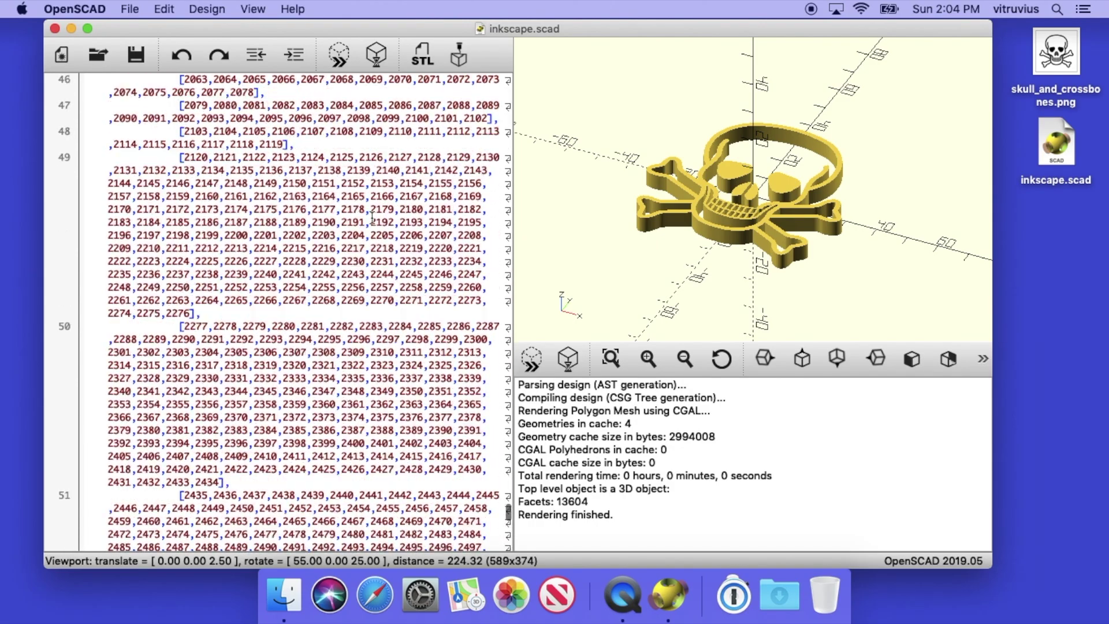
scroll(373, 219, "up", 10)
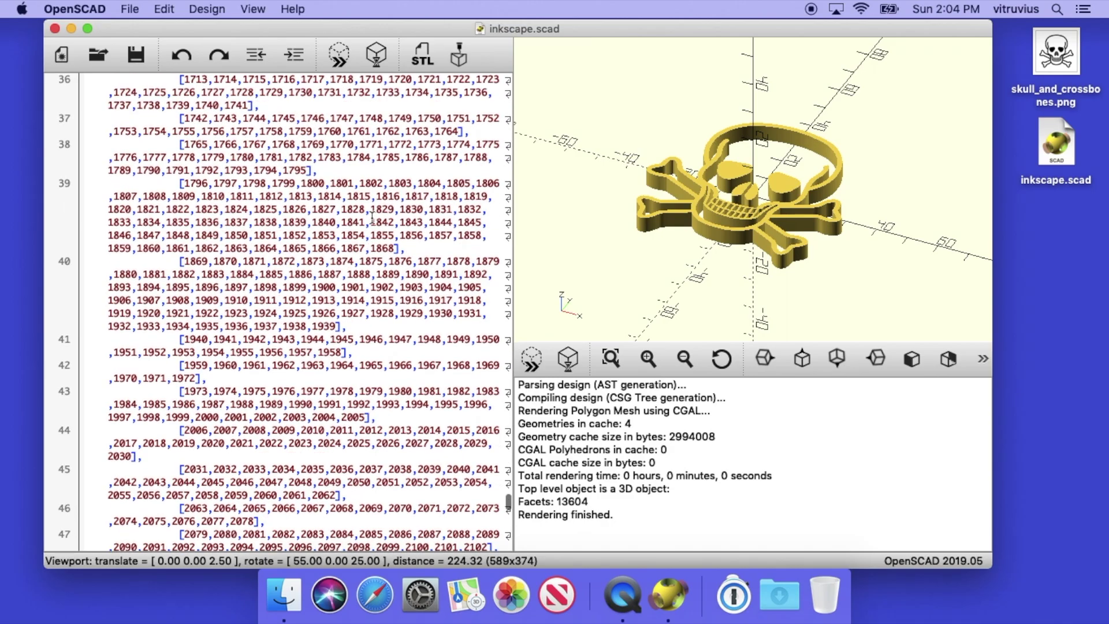
scroll(372, 218, "down", 15)
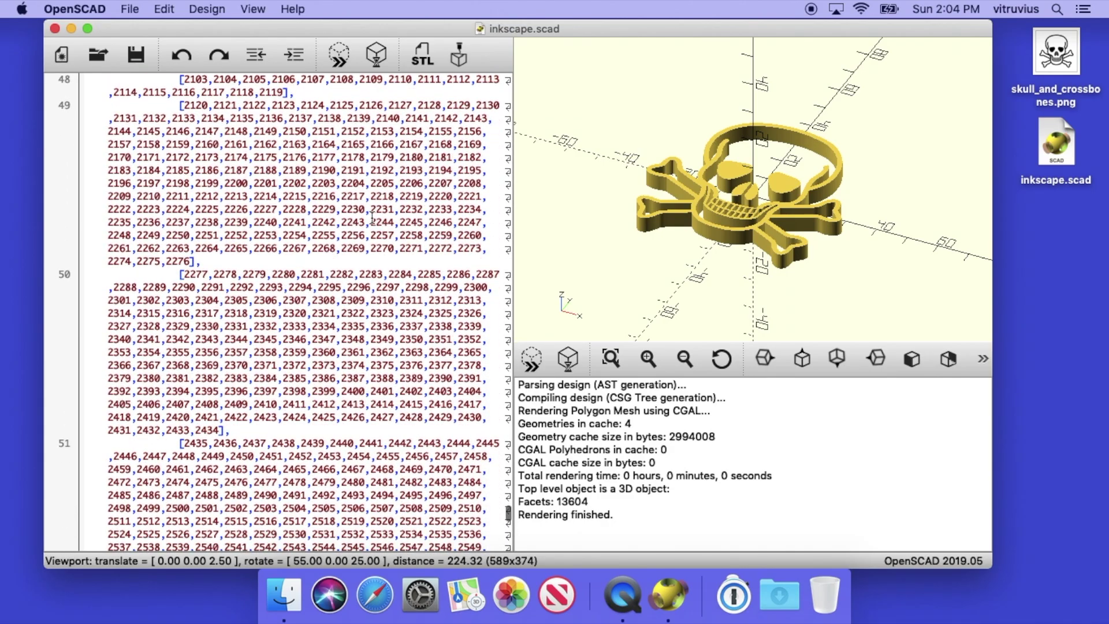
scroll(372, 218, "down", 15)
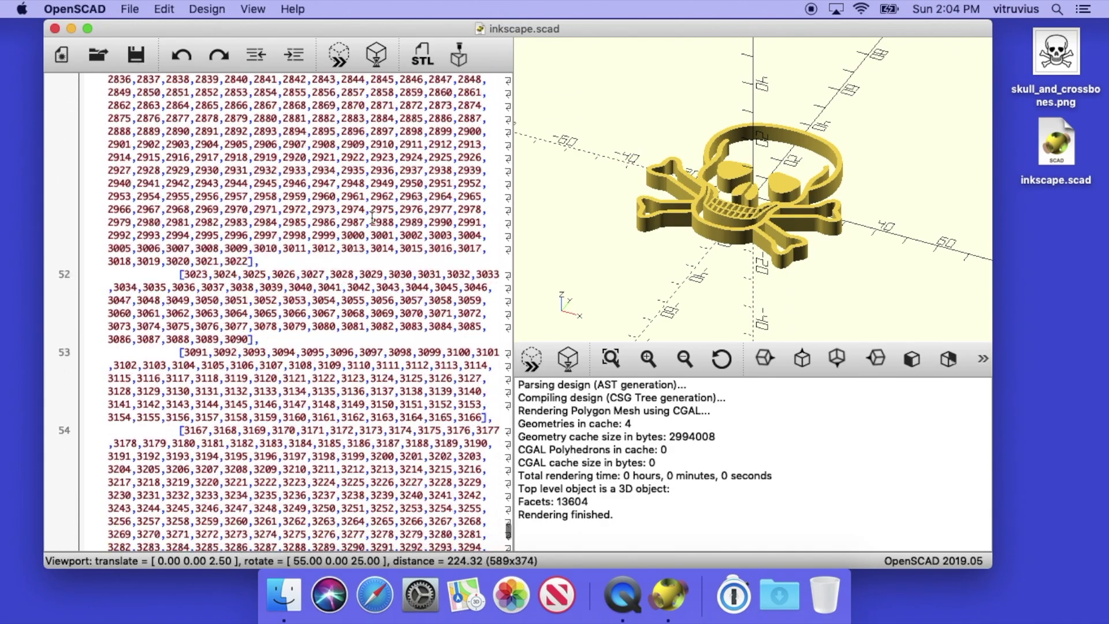
scroll(372, 218, "down", 3)
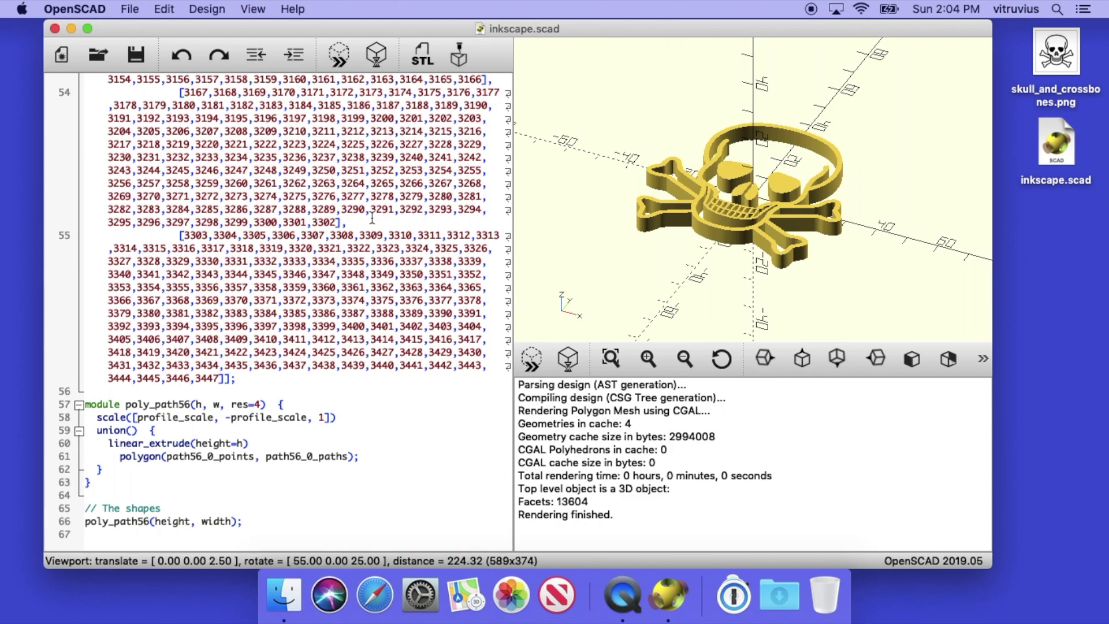
Create a new design and write an include statement for inkscape.scad on the Desktop, with a path starting with ~/Users
left_click(137, 10)
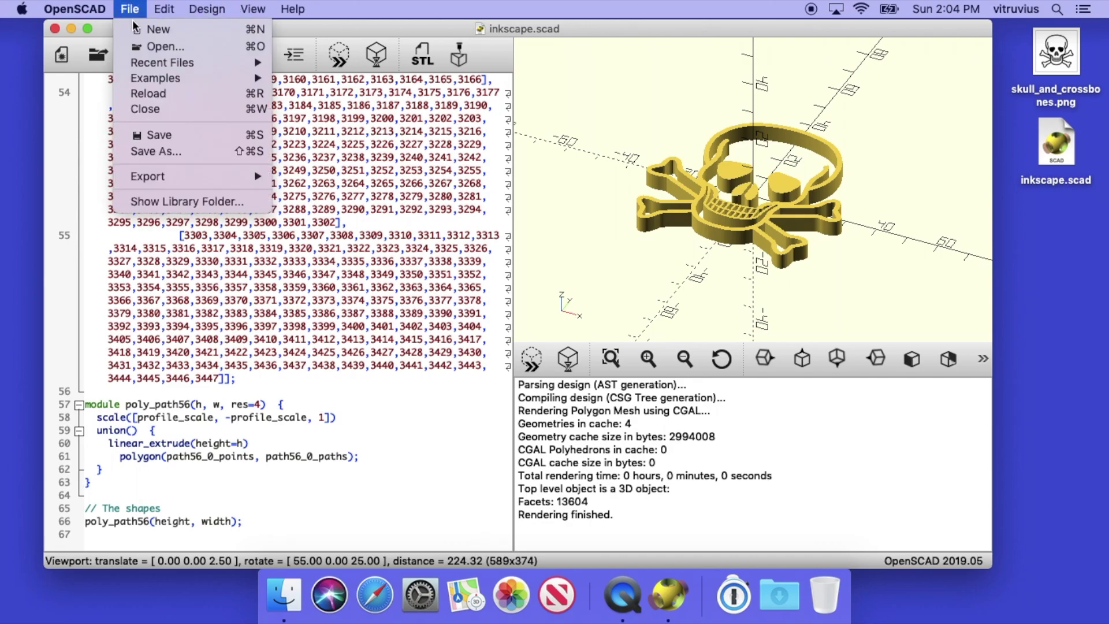
left_click(134, 30)
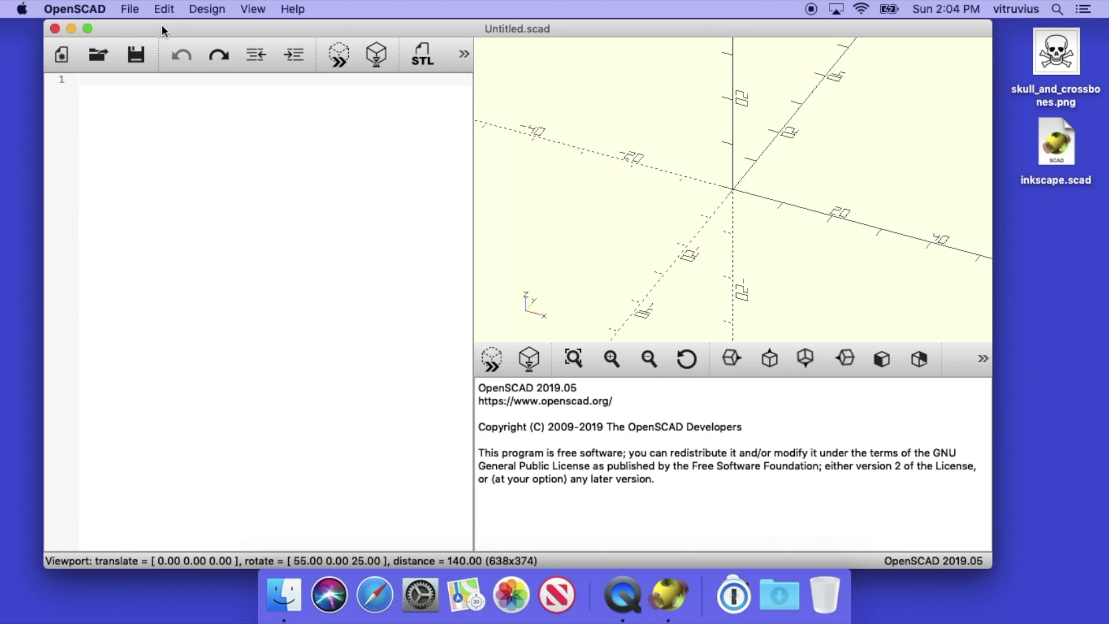
type("include <~/Users/vitruv")
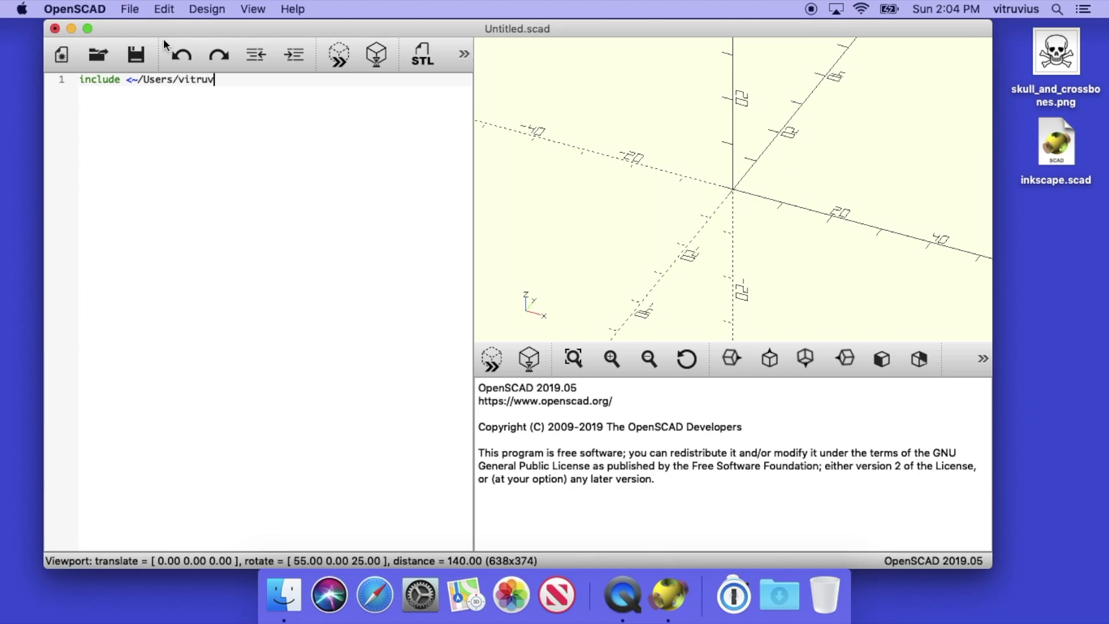
type("ius/Desktop/inkscape.scad>")
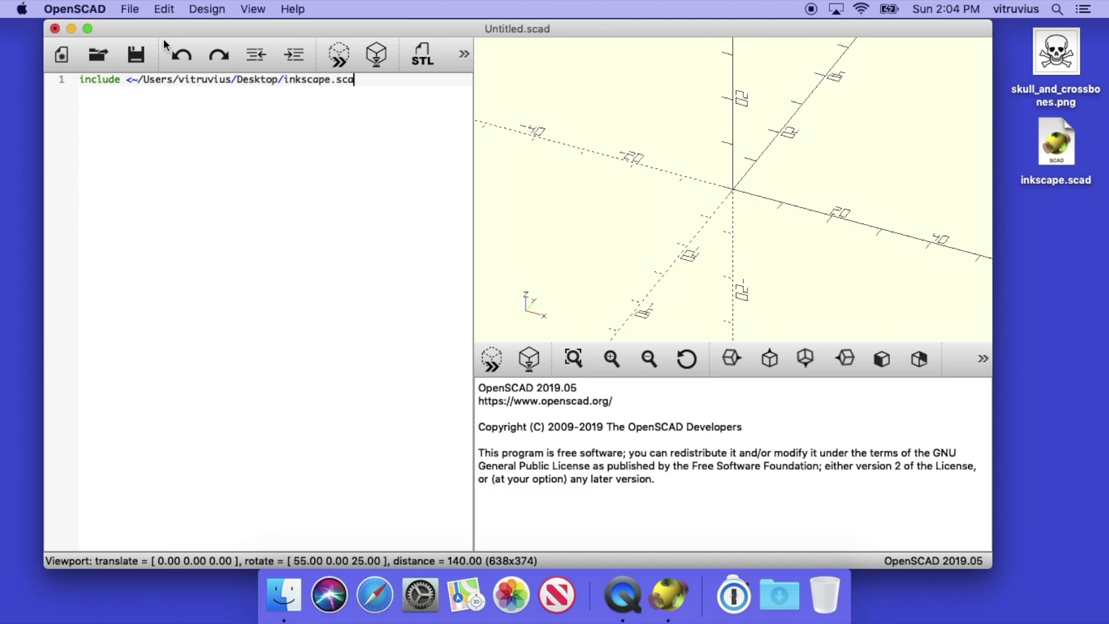
Remove the tilde from the include path so that it starts with /Users, and preview the new design
key("Left")
key("Left")
key("Left")
key("Left")
key("Left")
key("Left")
key("Left")
key("Left")
key("Left")
key("Left")
key("Left")
key("Left")
key("Left")
key("Left")
key("Left")
key("Left")
key("Left")
key("Left")
key("Left")
key("Left")
key("Left")
key("Left")
key("Left")
key("Left")
key("Left")
key("Left")
key("Left")
key("Left")
key("Left")
key("Left")
key("Left")
key("Left")
key("Left")
key("Left")
key("Left")
key("Left")
key("BackSpace")
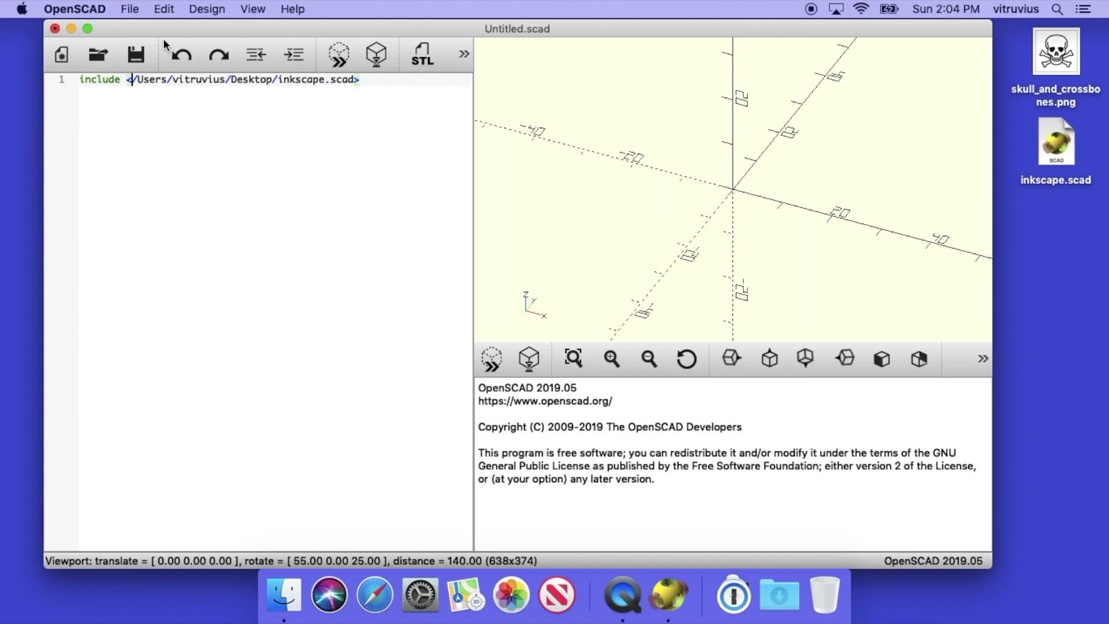
left_click(372, 81)
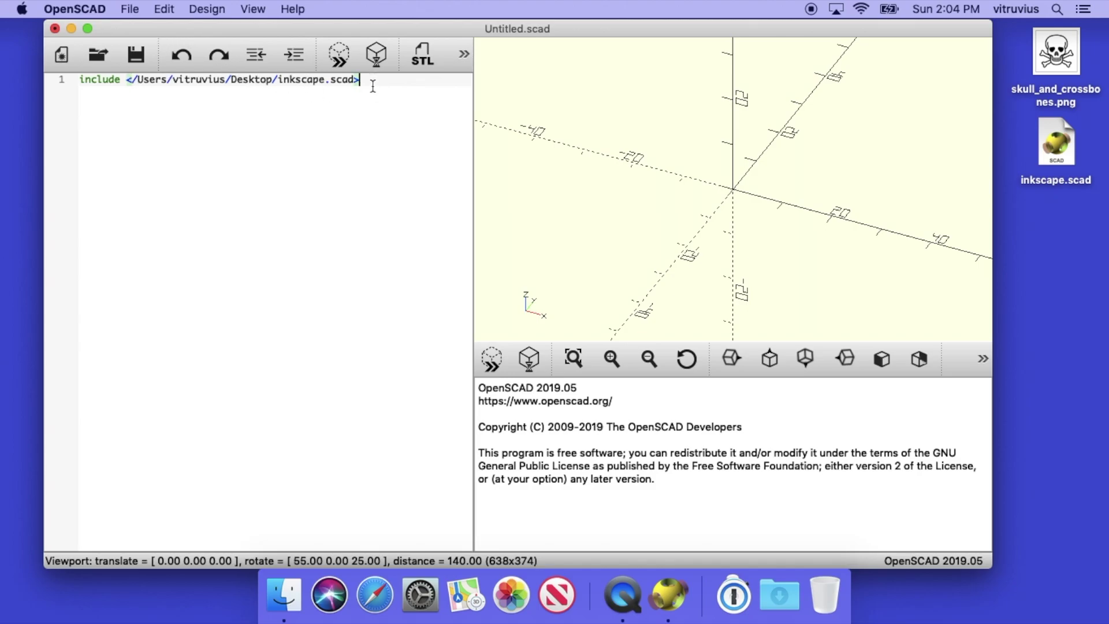
left_click(492, 360)
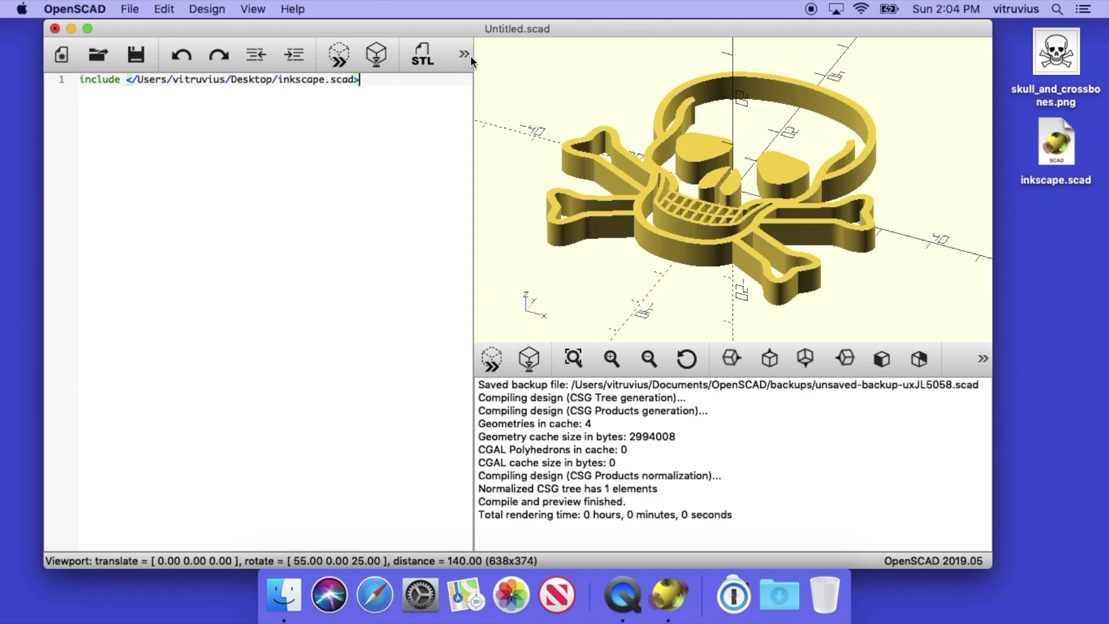
Move the new design's window aside and copy the poly_path56(height, width); line from the end of inkscape.scad
left_click_drag(463, 28, 565, 27)
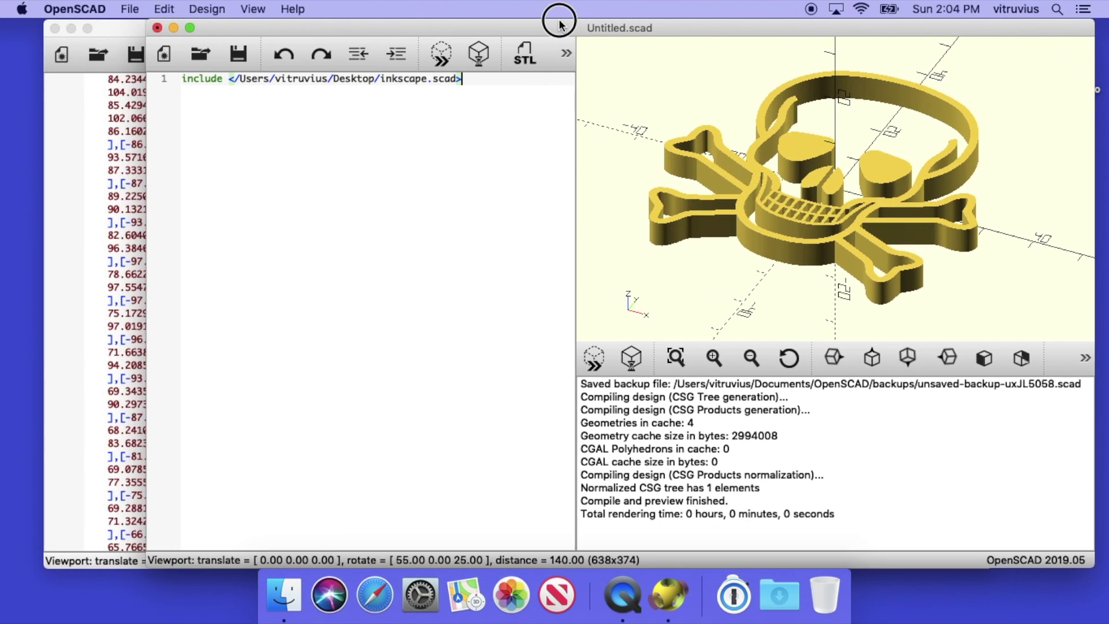
left_click(141, 118)
scroll(140, 119, "down", 20)
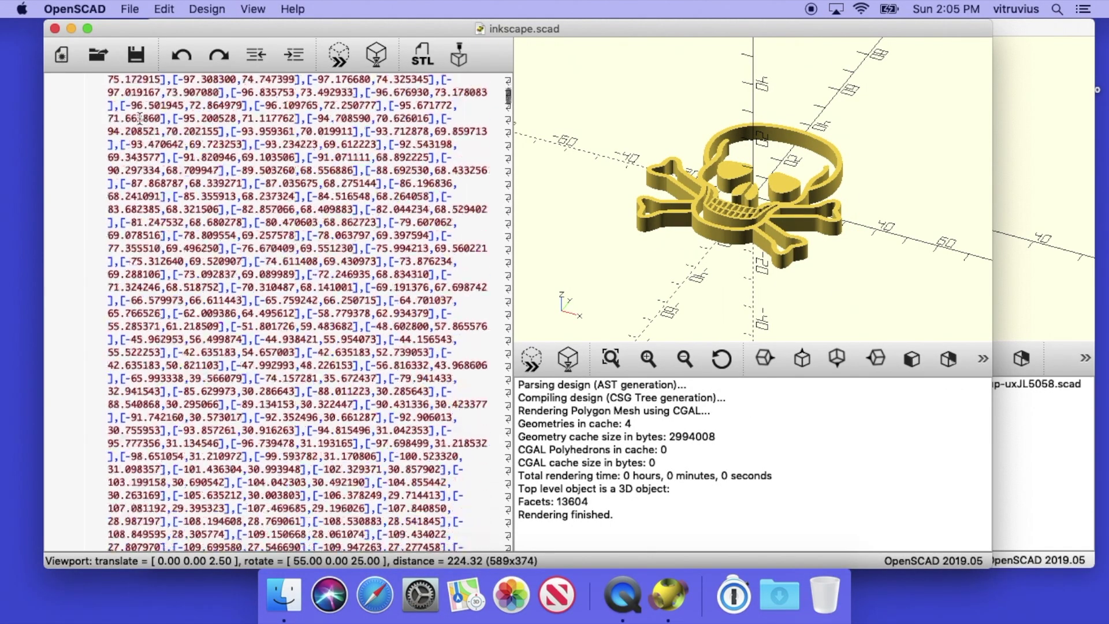
scroll(140, 118, "down", 15)
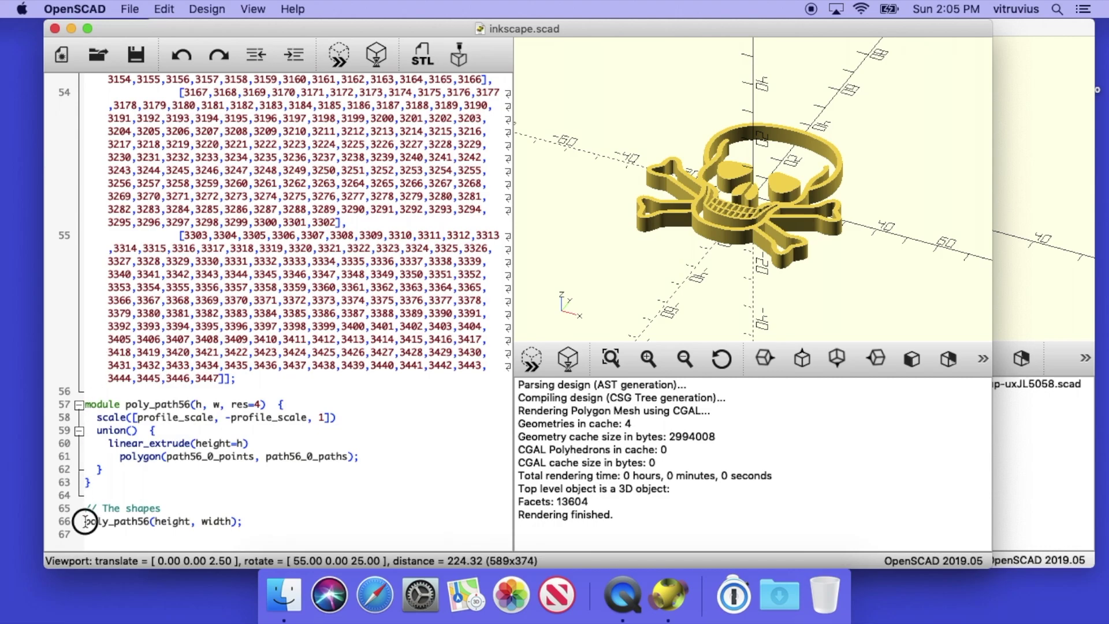
left_click_drag(84, 522, 85, 534)
key("cmd+c")
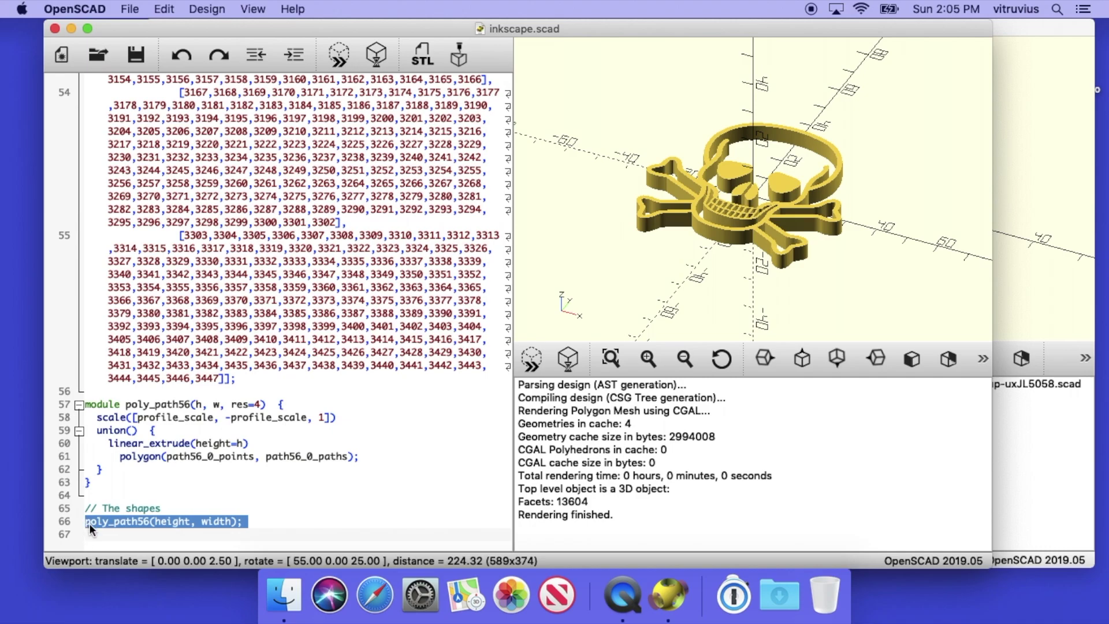
Comment out the poly_path56(height, width); call at the end of inkscape.scad with //
left_click(88, 522)
type("//")
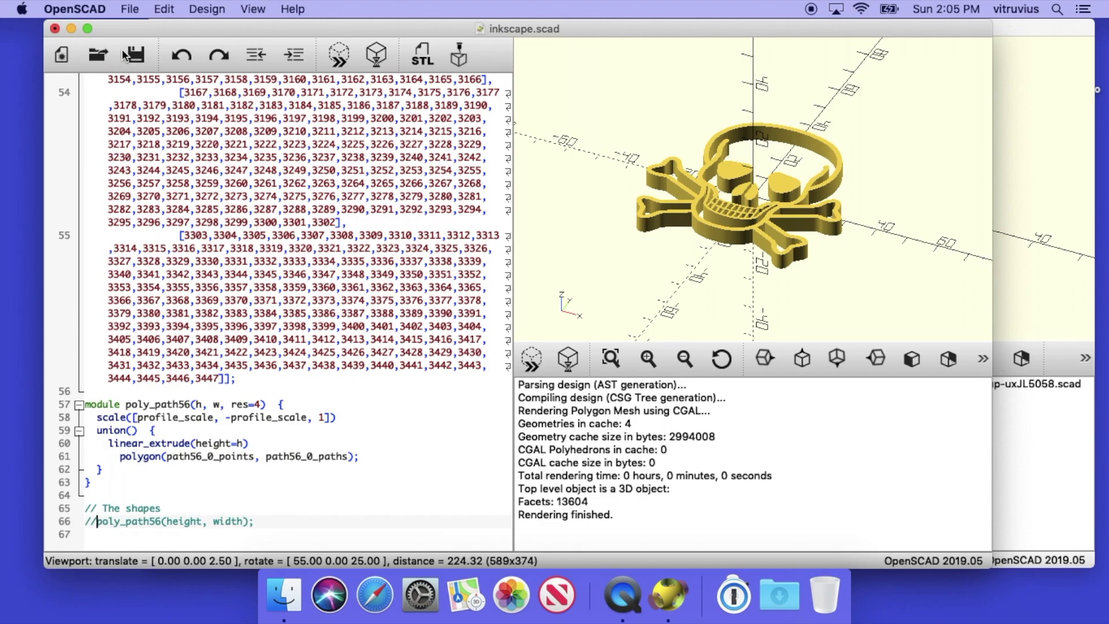
Save inkscape.scad with its shape call commented out and preview it
left_click(130, 9)
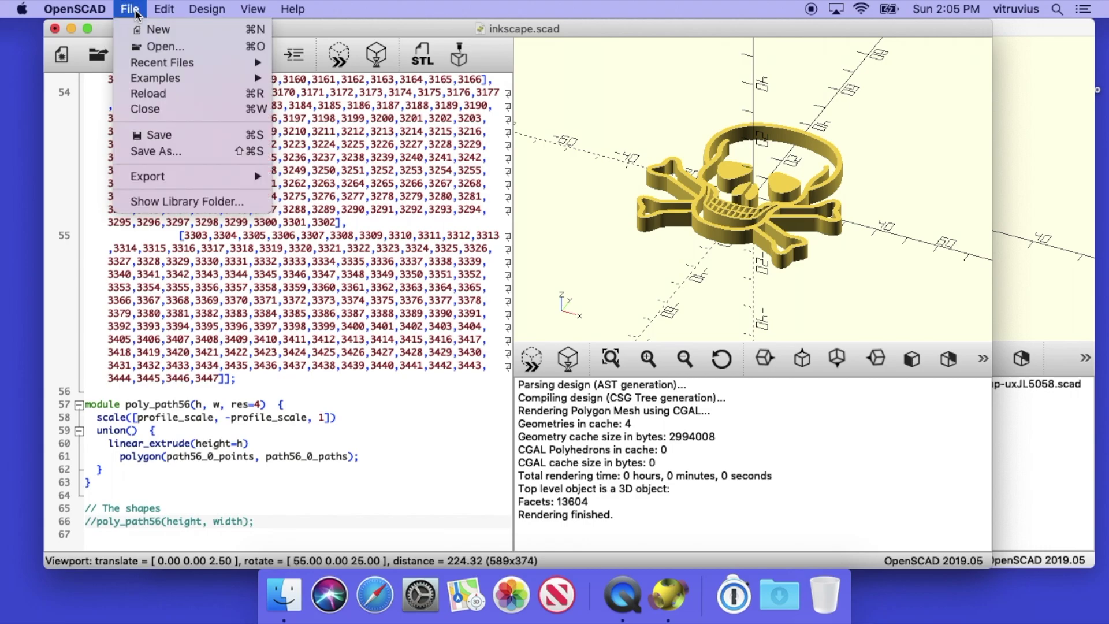
left_click(156, 136)
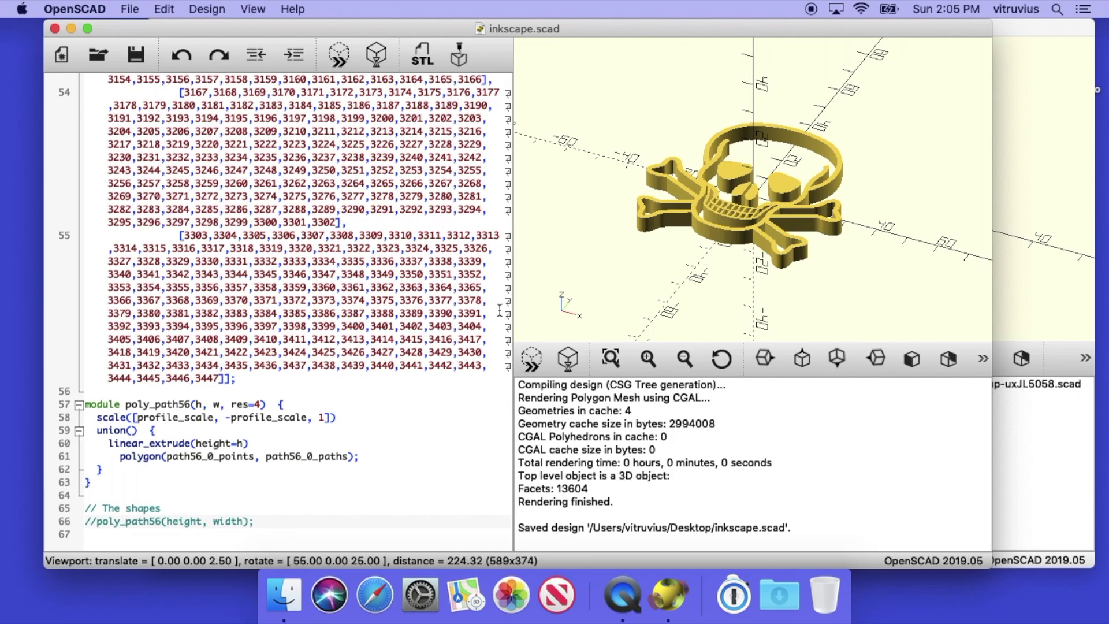
left_click(532, 358)
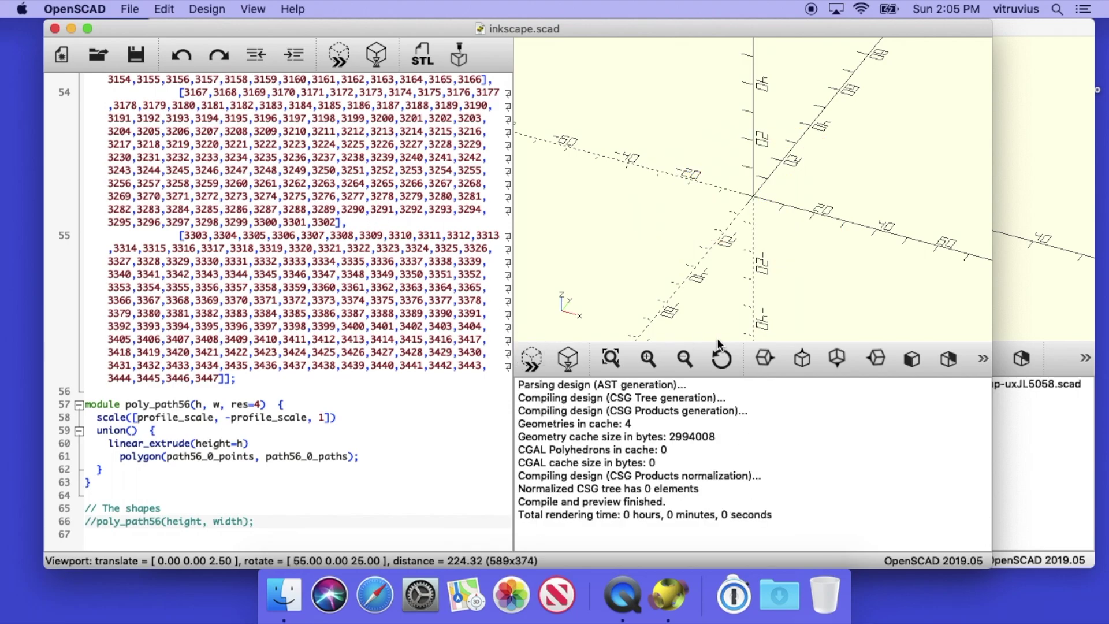
Paste the poly_path56(height, width); call below the include line of the new design, after two blank lines, and preview it
left_click(1031, 285)
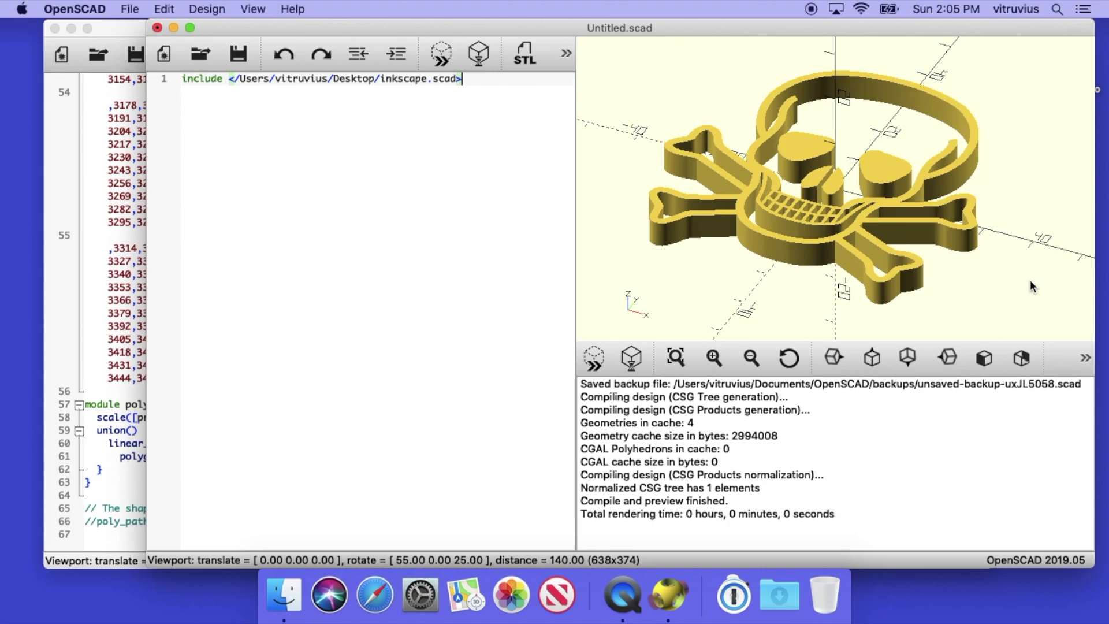
key("Return")
key("Return")
key("Return")
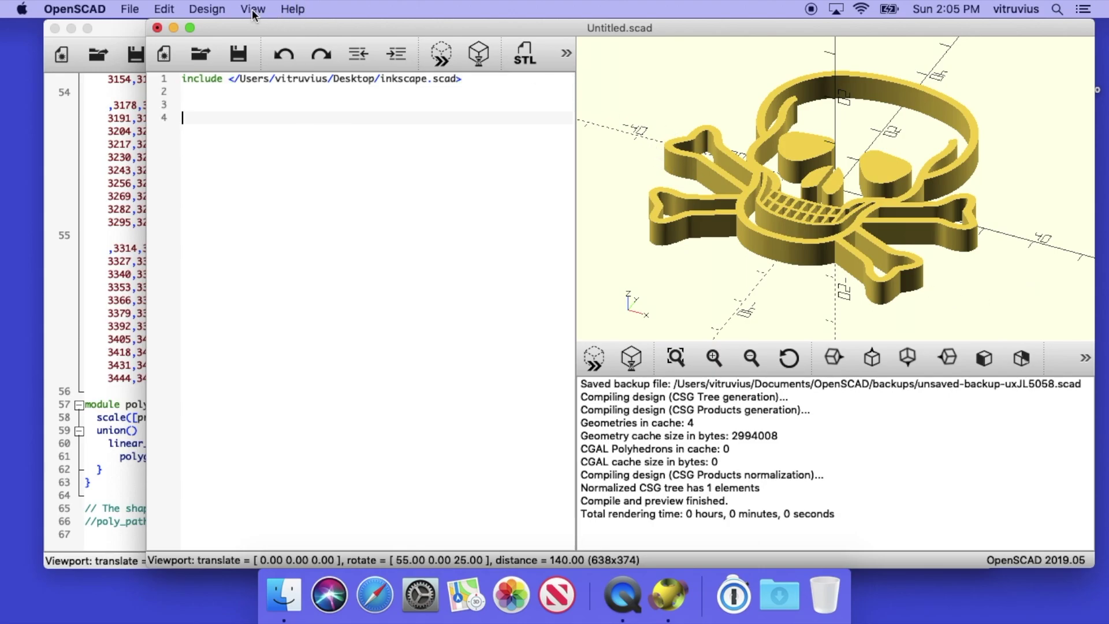
left_click(170, 8)
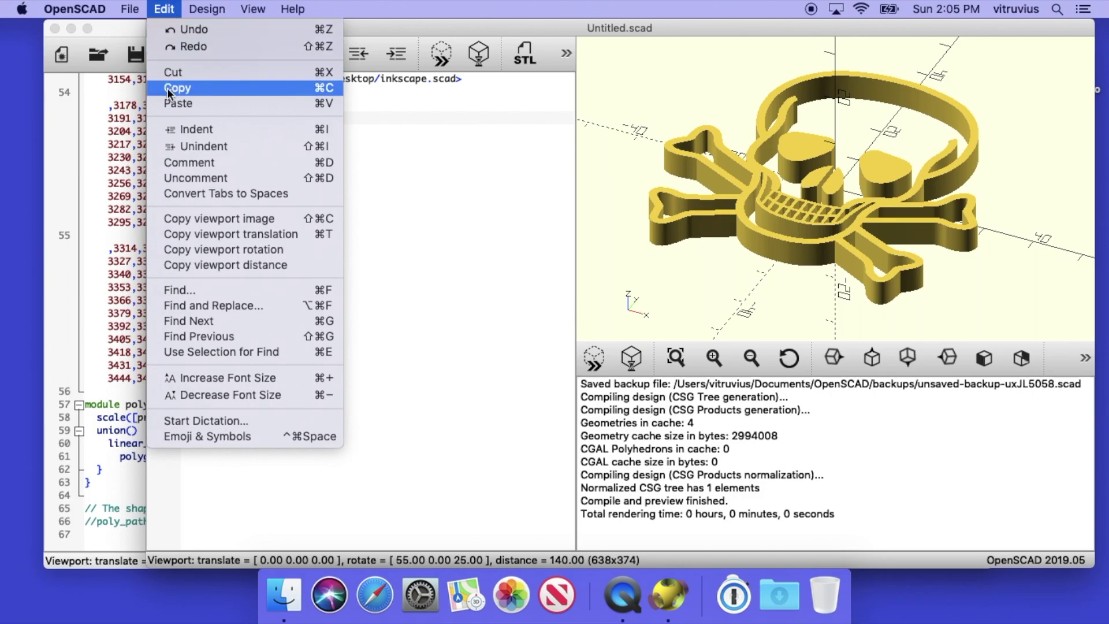
left_click(170, 104)
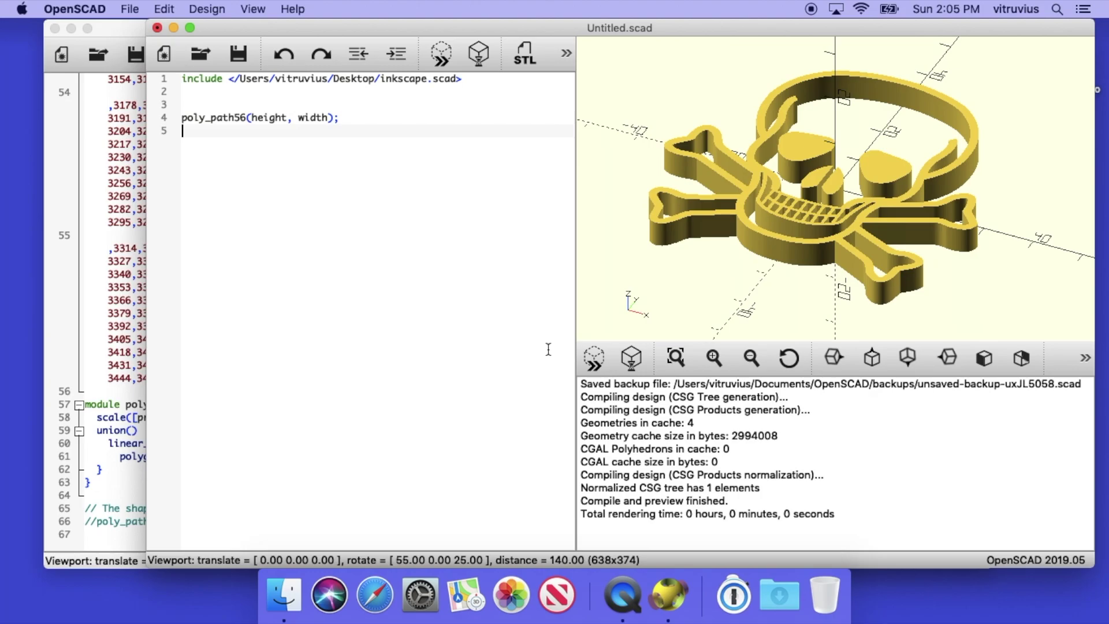
left_click(595, 361)
Copy the whole poly_path56 module definition from inkscape.scad
left_click(111, 289)
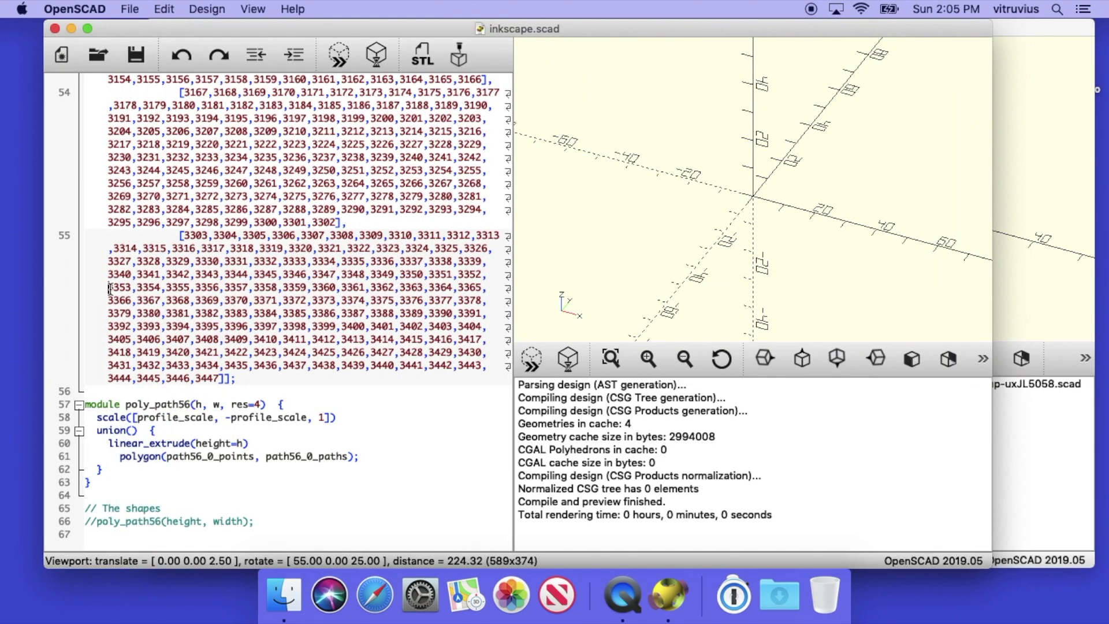
left_click_drag(85, 404, 82, 494)
key("cmd+c")
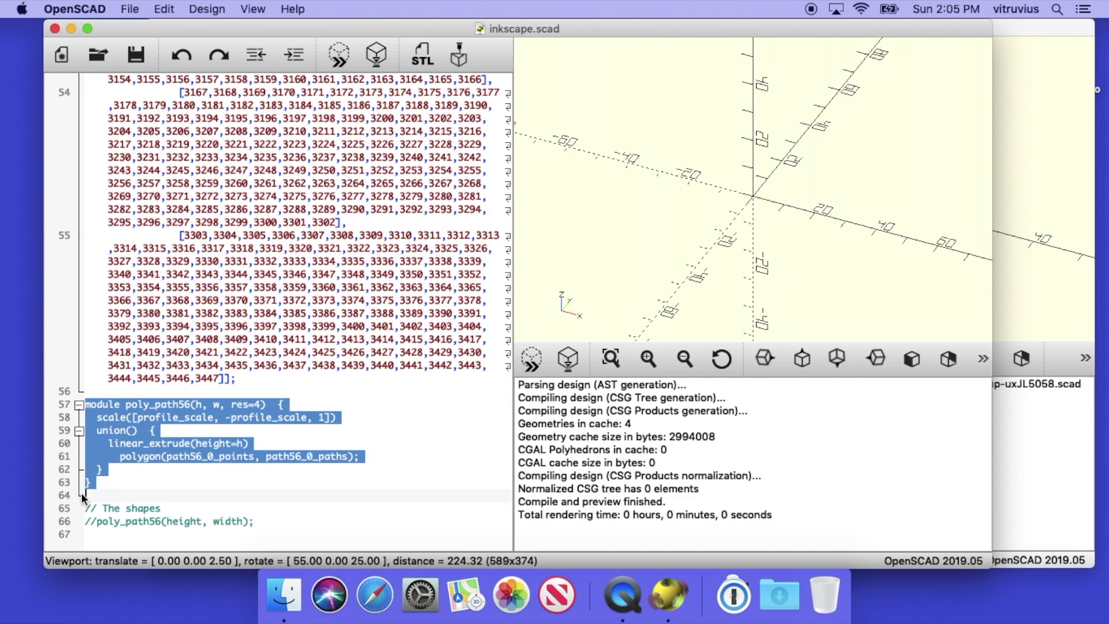
left_click(164, 8)
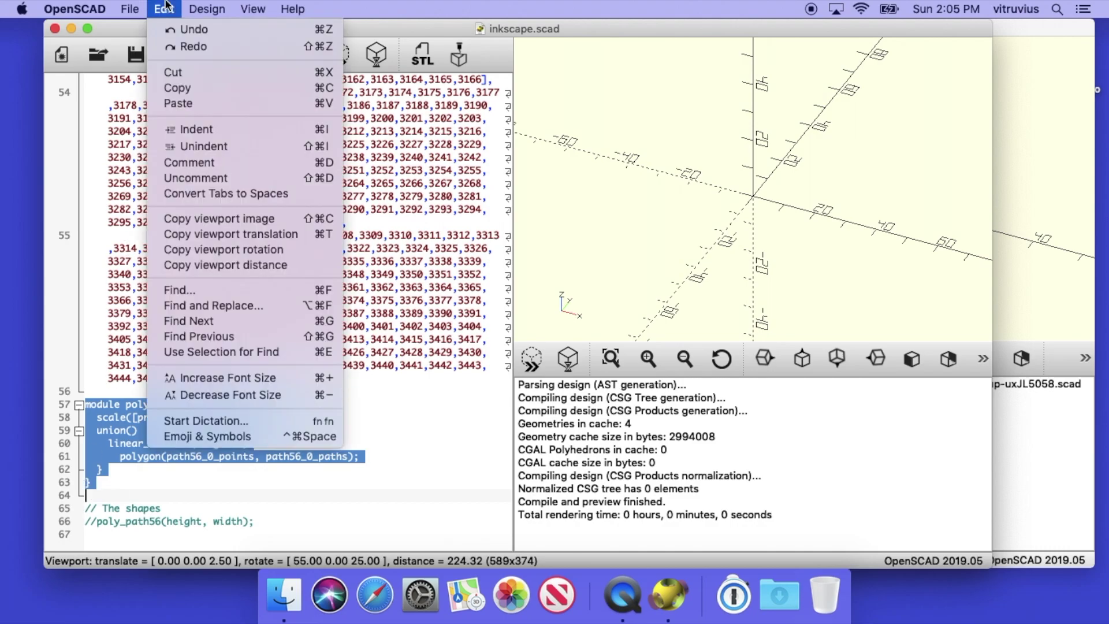
left_click(183, 87)
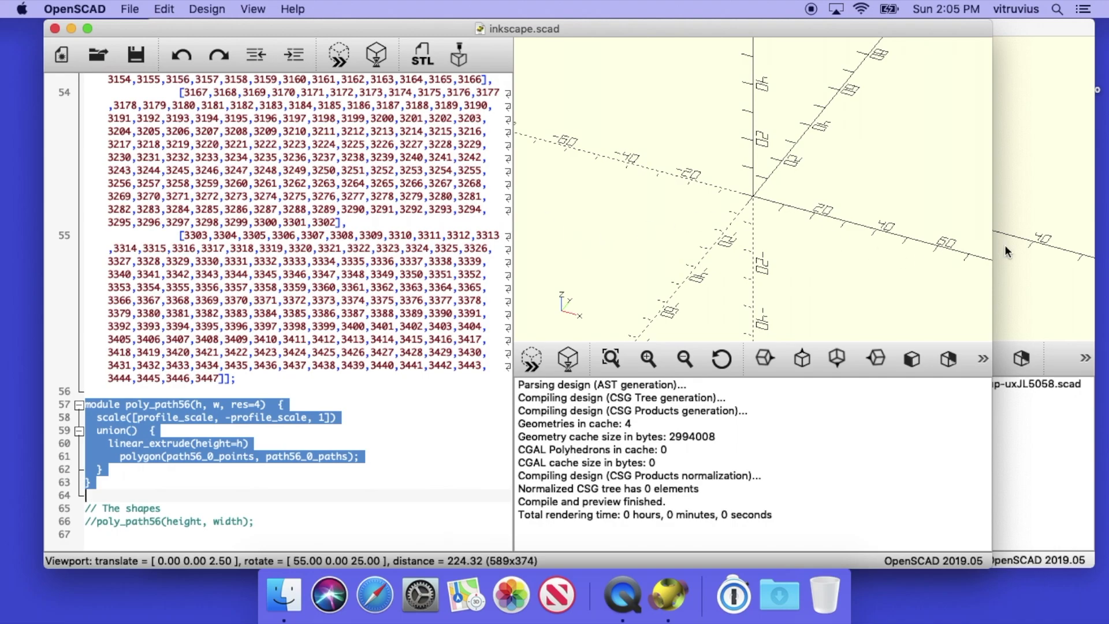
Paste the poly_path56 module definition between the include line and the poly_path56 call in the new design
left_click(1029, 245)
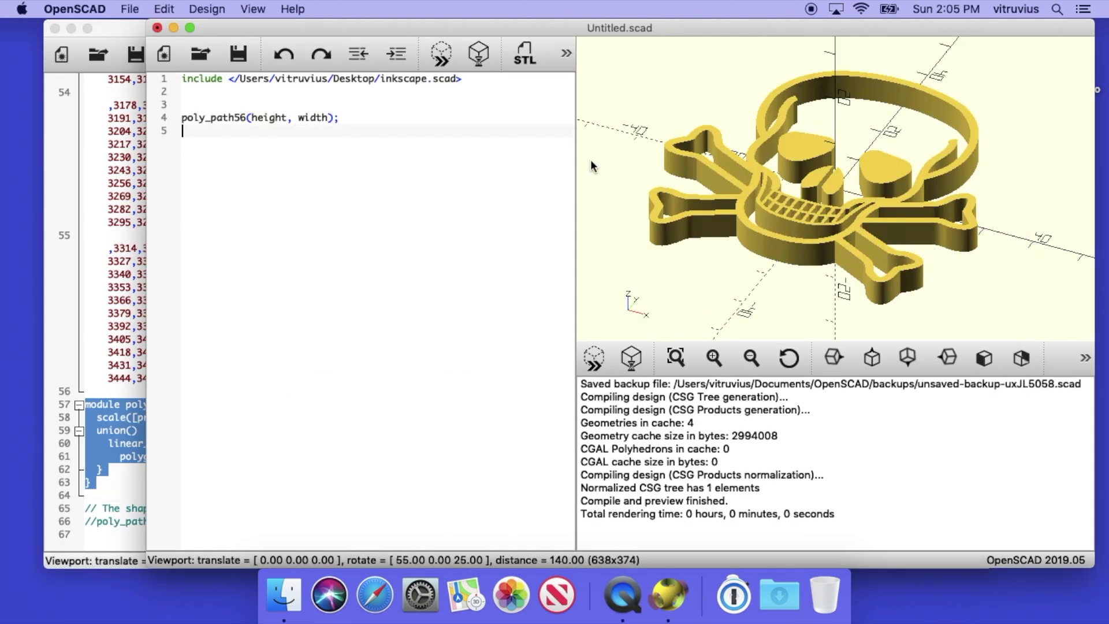
left_click(455, 88)
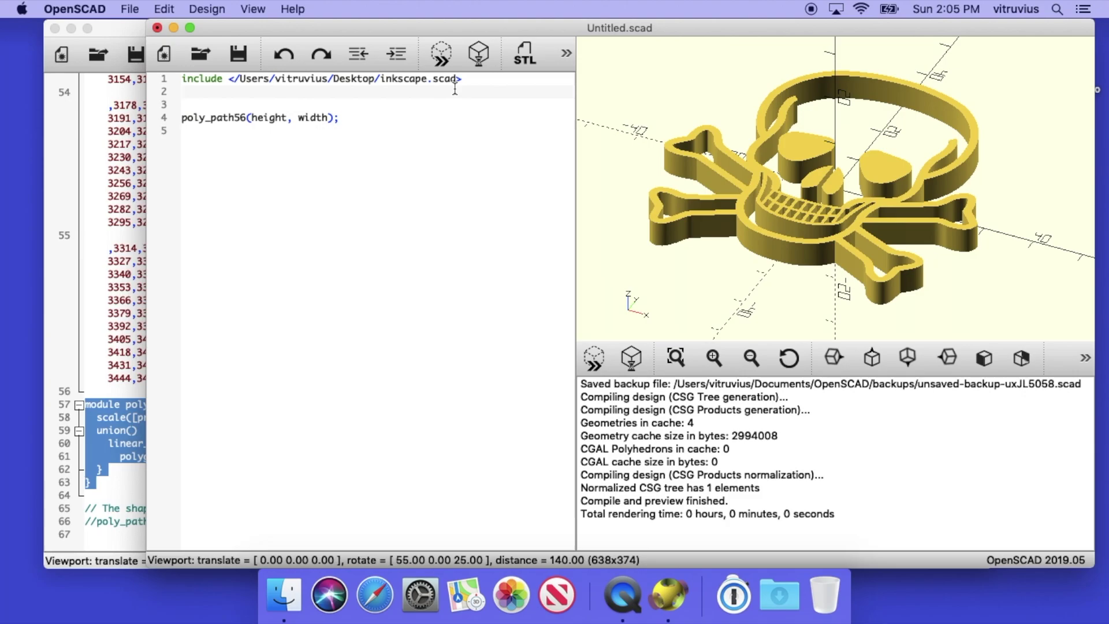
key("Return")
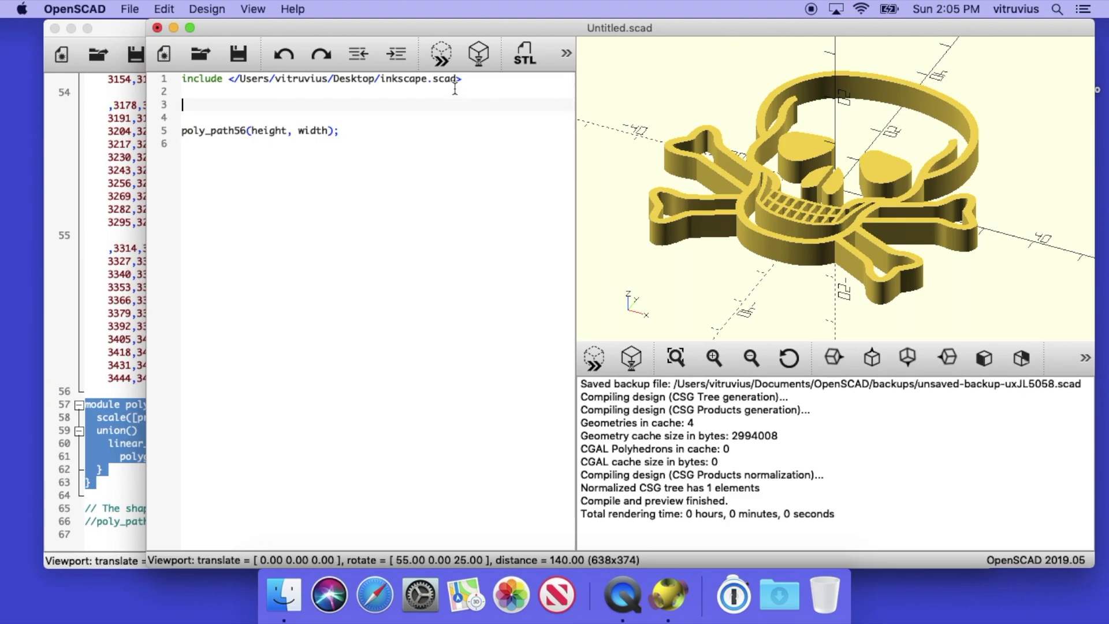
left_click(165, 8)
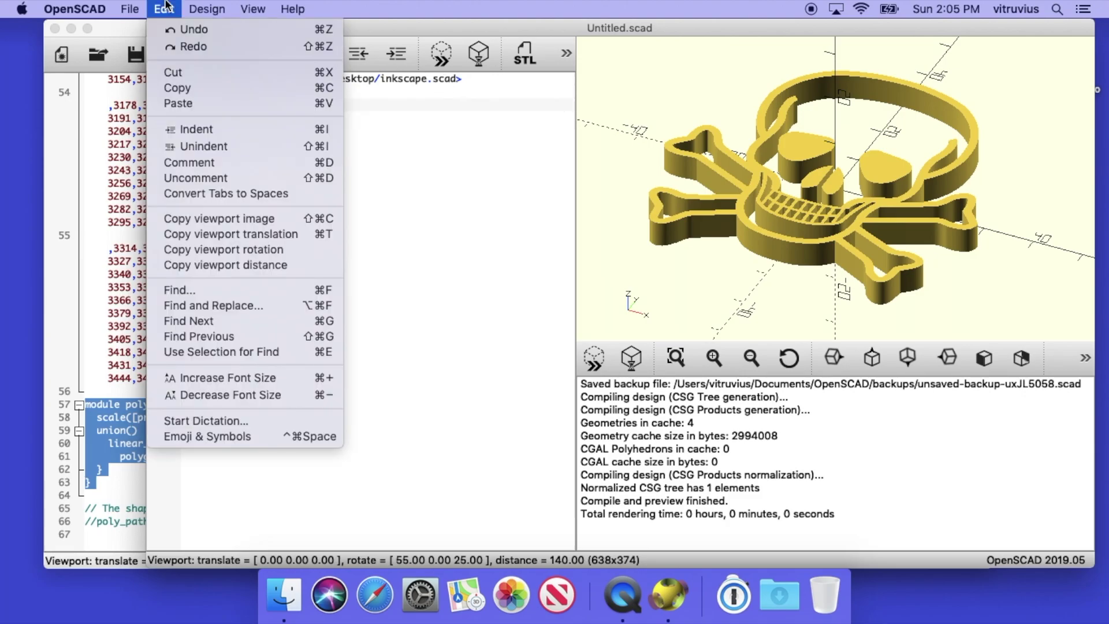
left_click(172, 105)
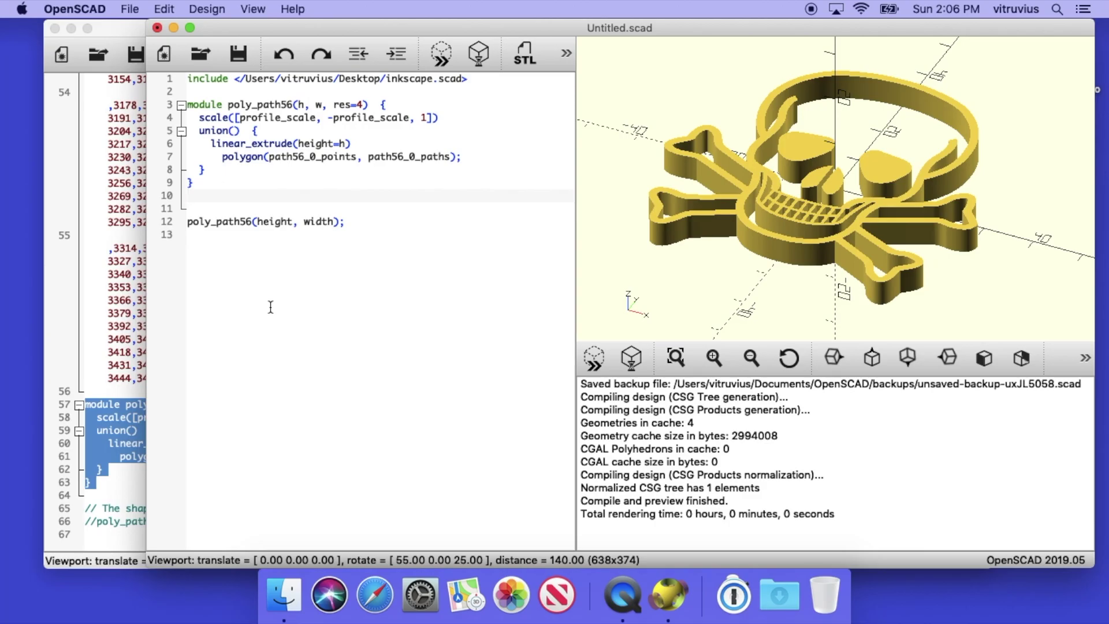
Close the inkscape.scad window and move the new design's window to uncover the desktop files
left_click(139, 287)
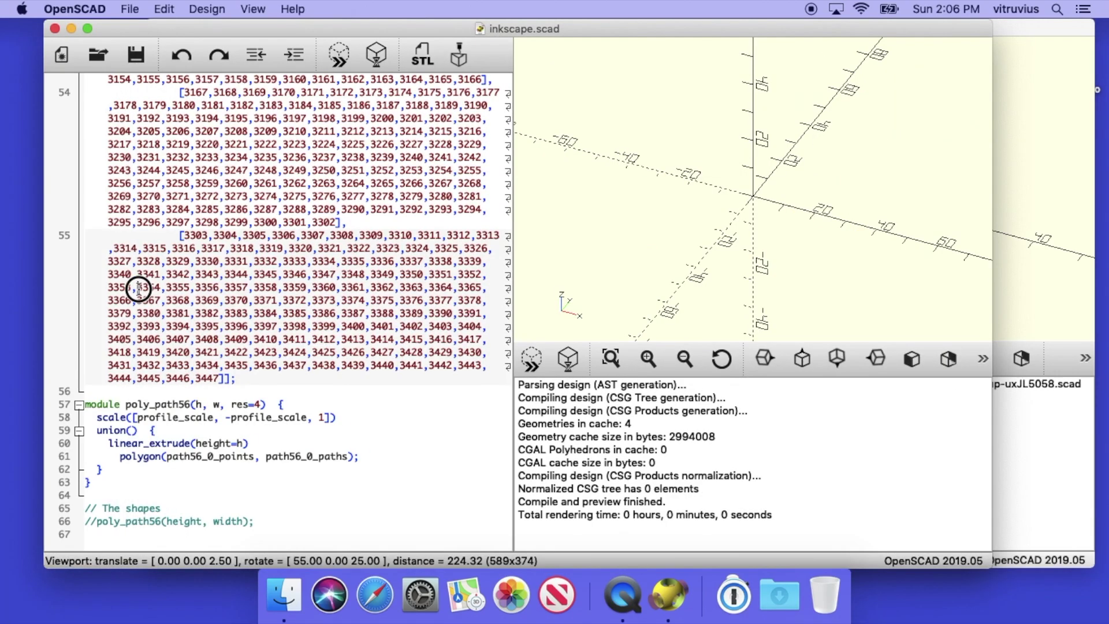
scroll(151, 267, "up", 4)
scroll(151, 267, "up", 20)
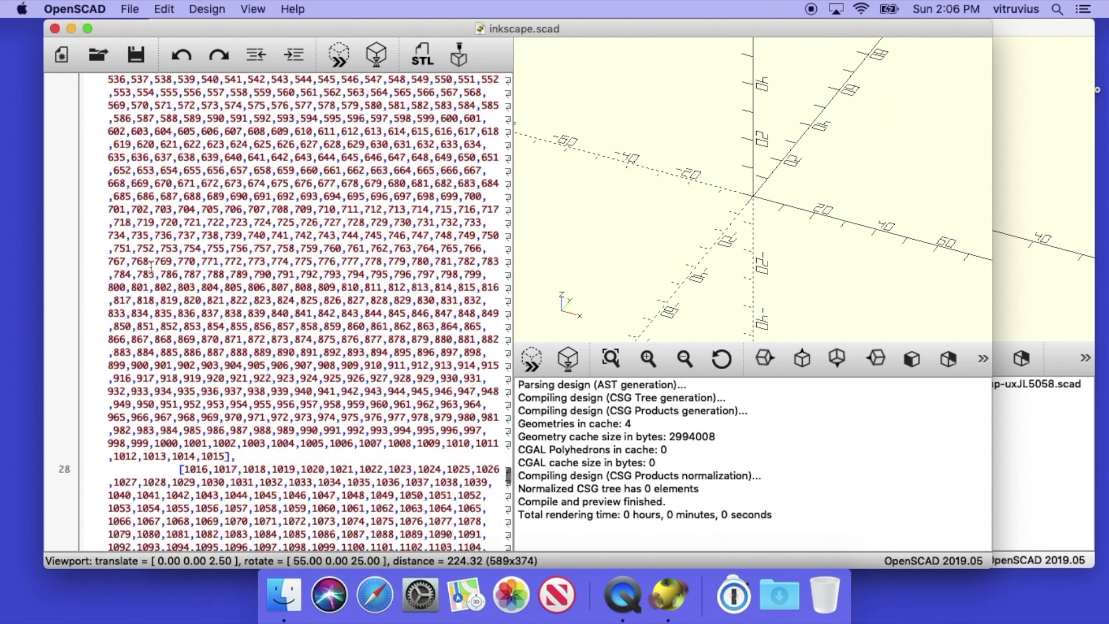
scroll(151, 267, "up", 1)
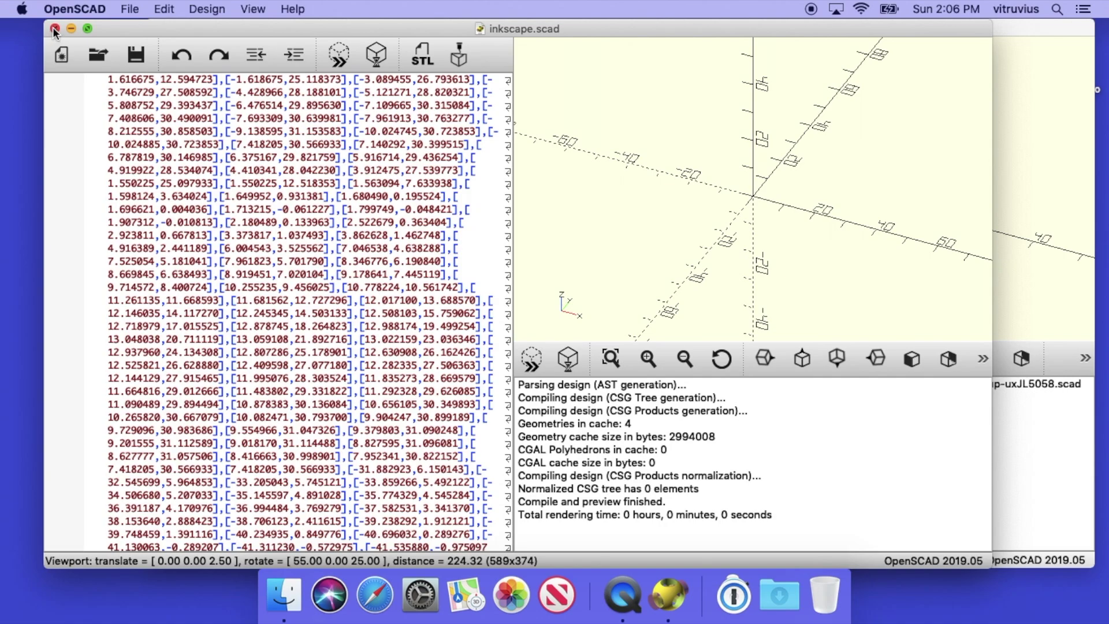
left_click(54, 28)
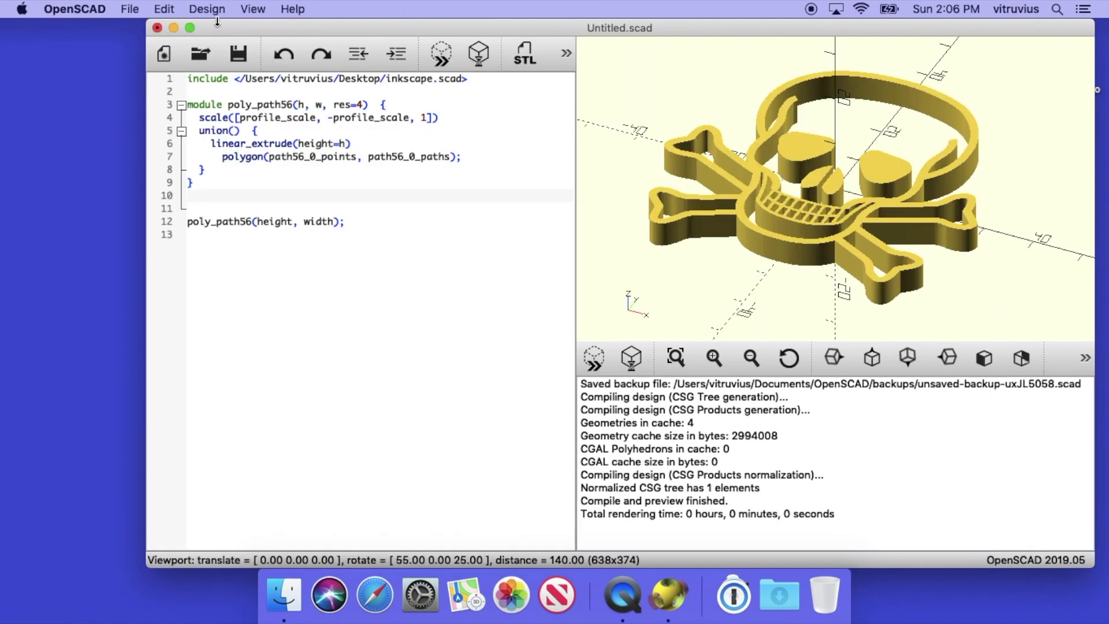
left_click_drag(316, 30, 240, 10)
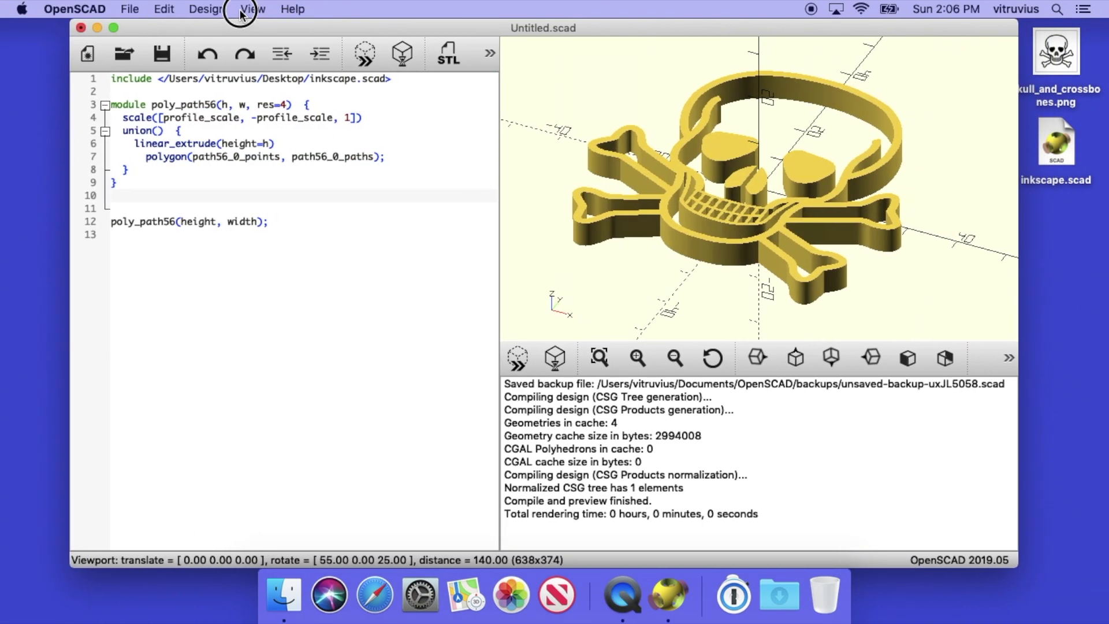
Save the new design on the Desktop as skull
left_click(127, 9)
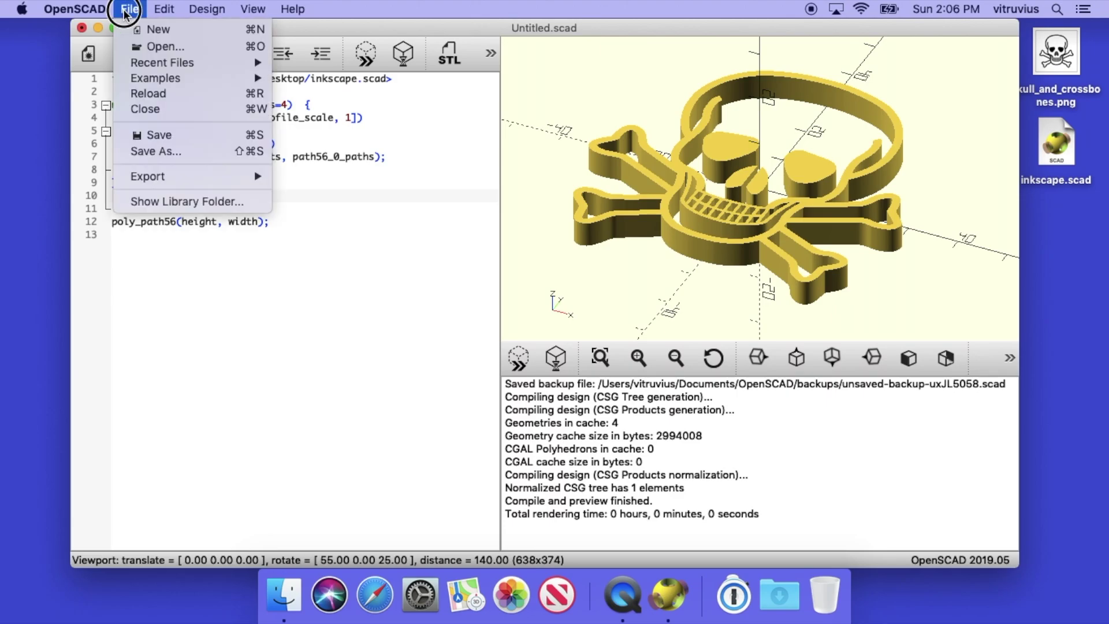
left_click(184, 140)
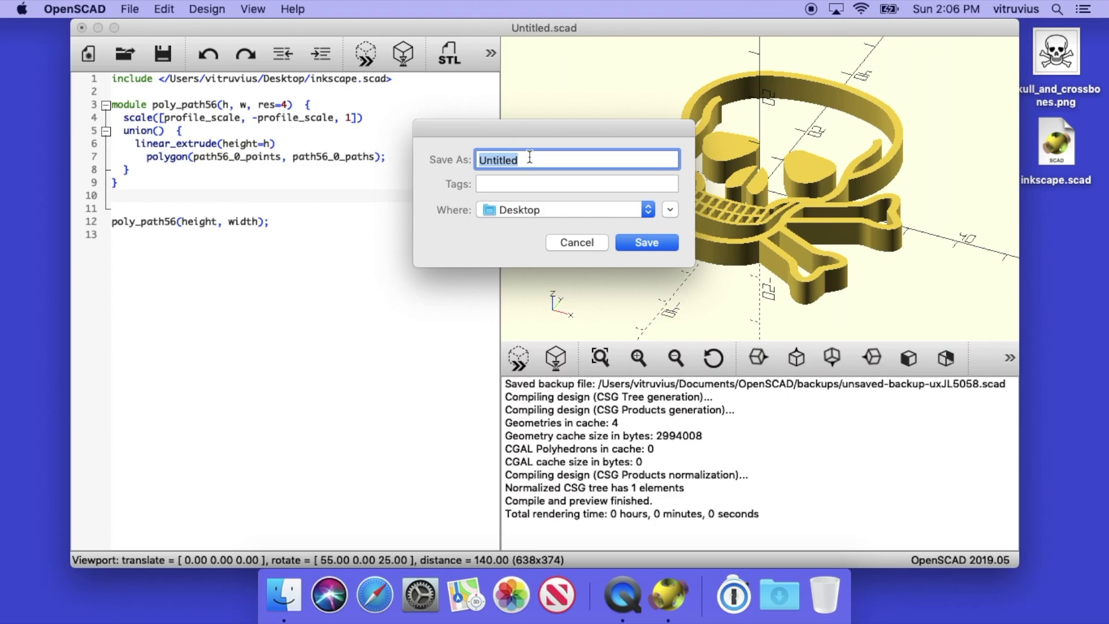
type("skull")
left_click(631, 239)
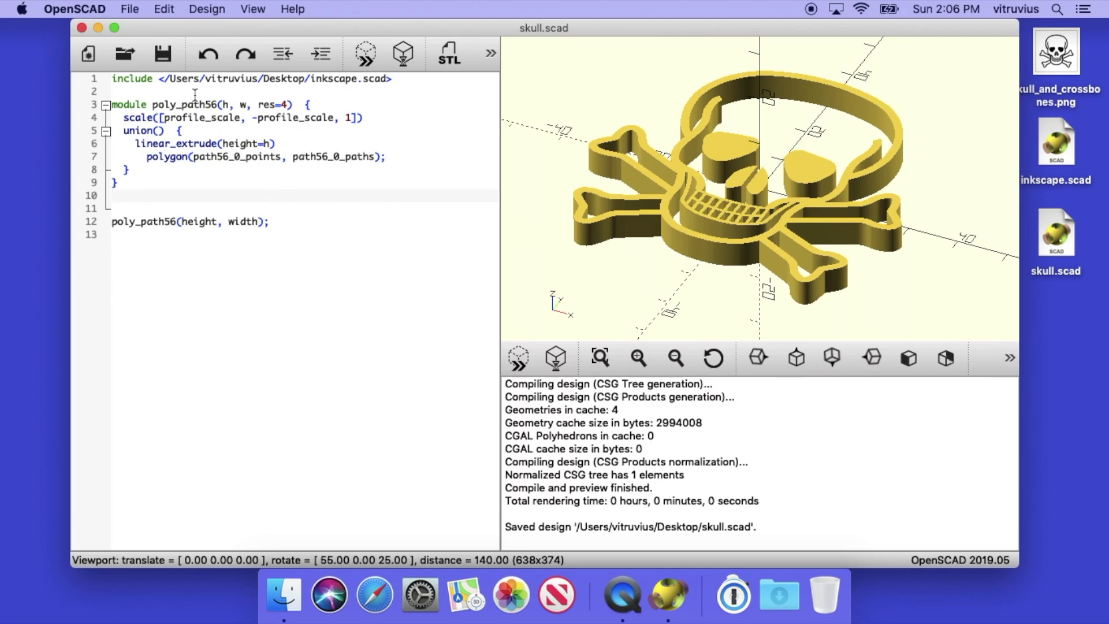
Rename poly_path56 to skull in both the module definition and its call, and preview the design
left_click_drag(153, 106, 217, 101)
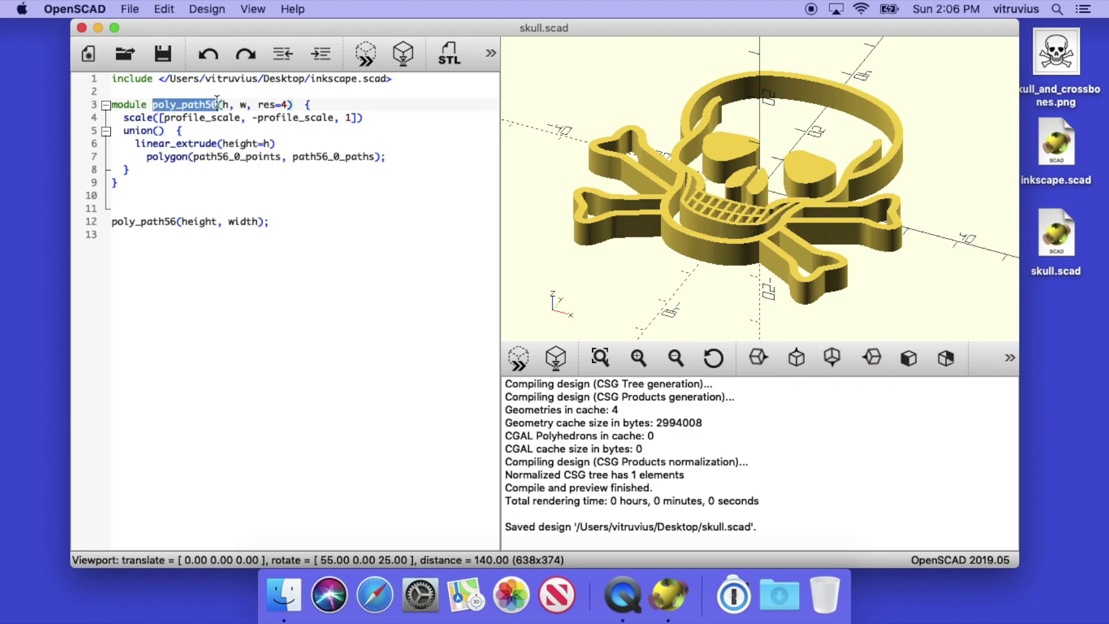
type("skull")
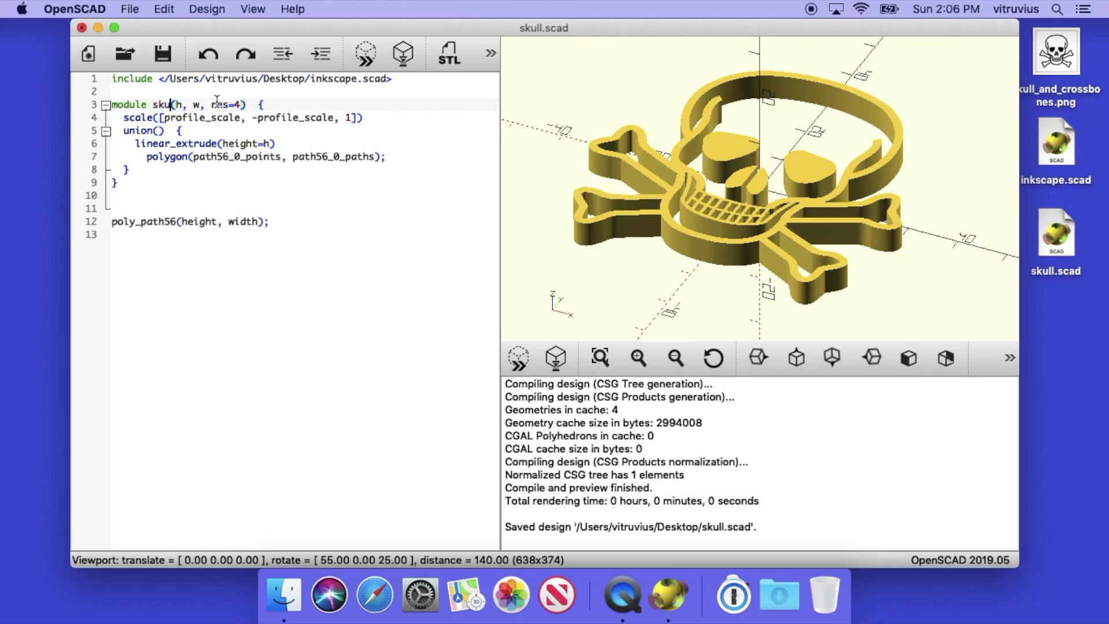
left_click_drag(176, 221, 110, 218)
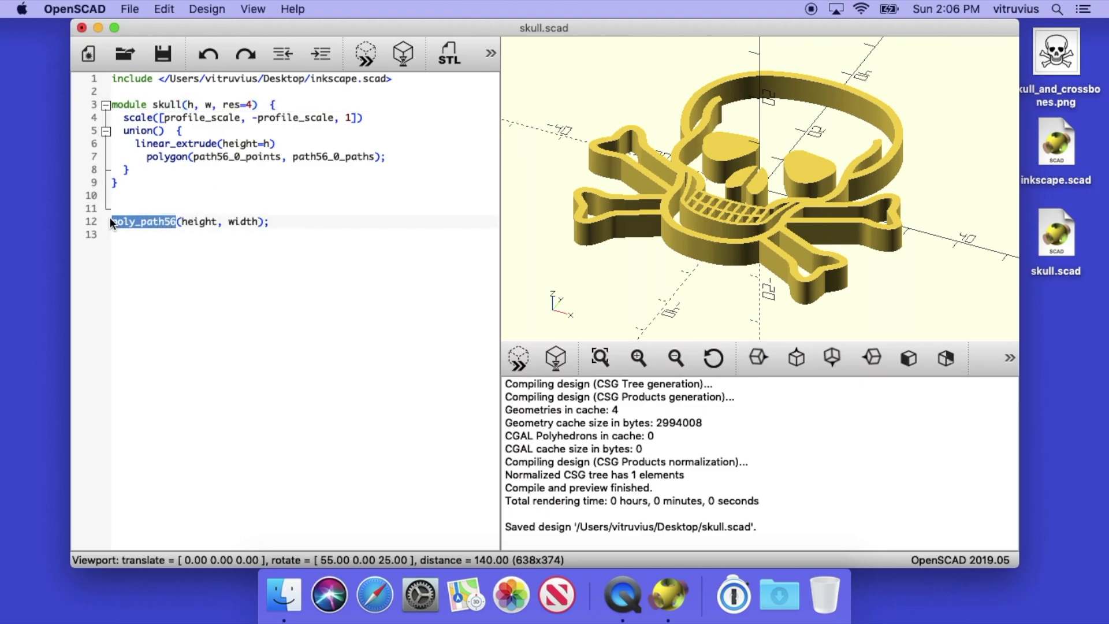
type("skull")
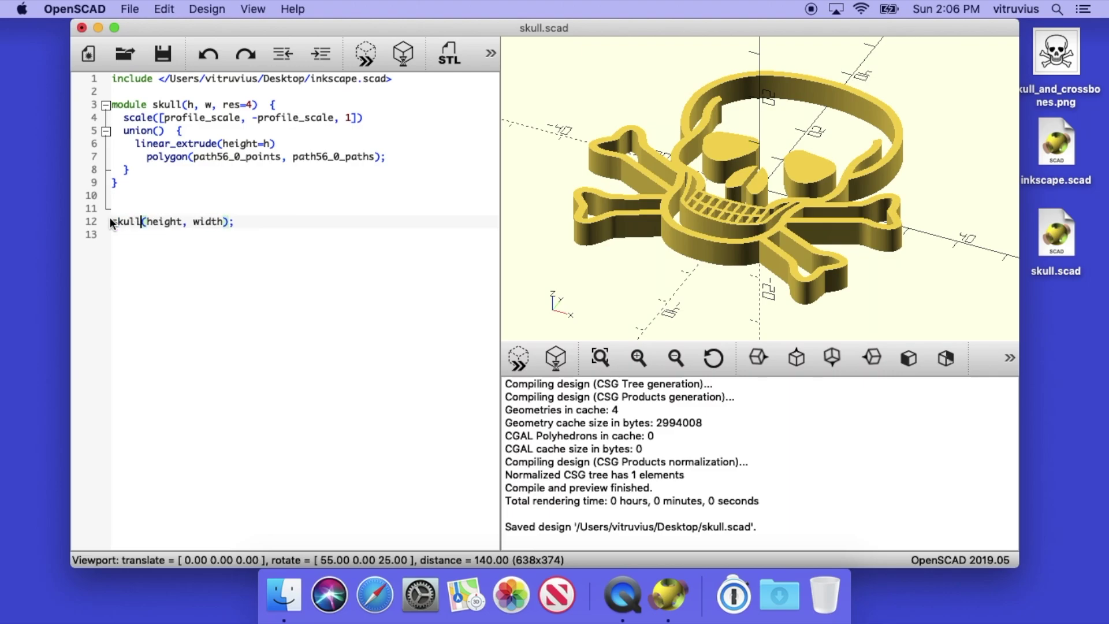
left_click(519, 361)
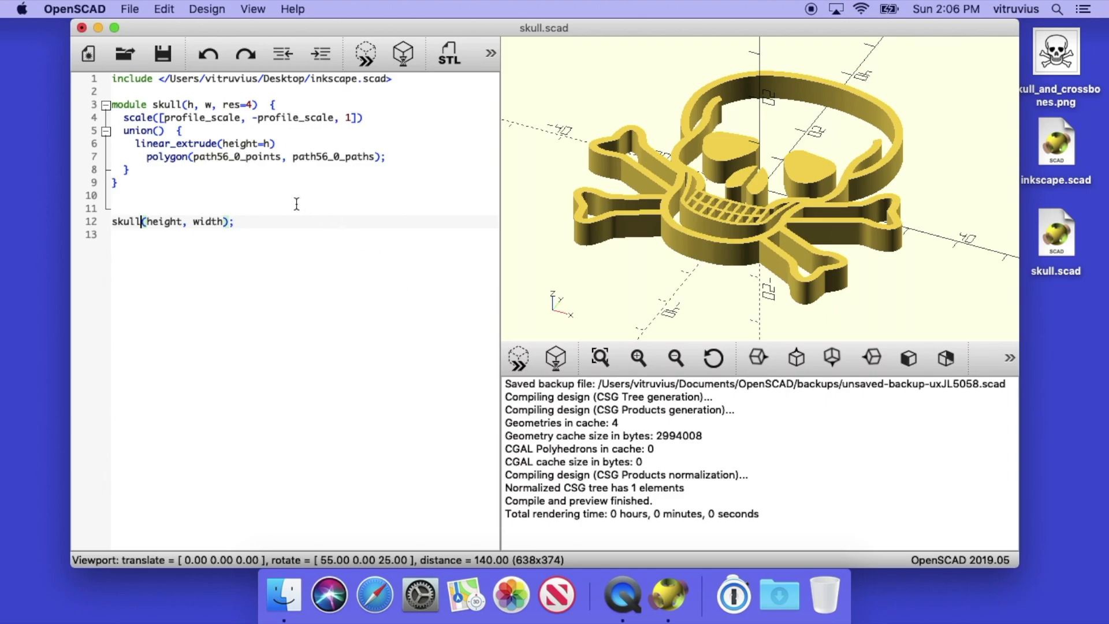
Comment out the scale, union, linear_extrude and inner closing brace lines of the skull module, and preview the bare polygon
left_click(115, 120)
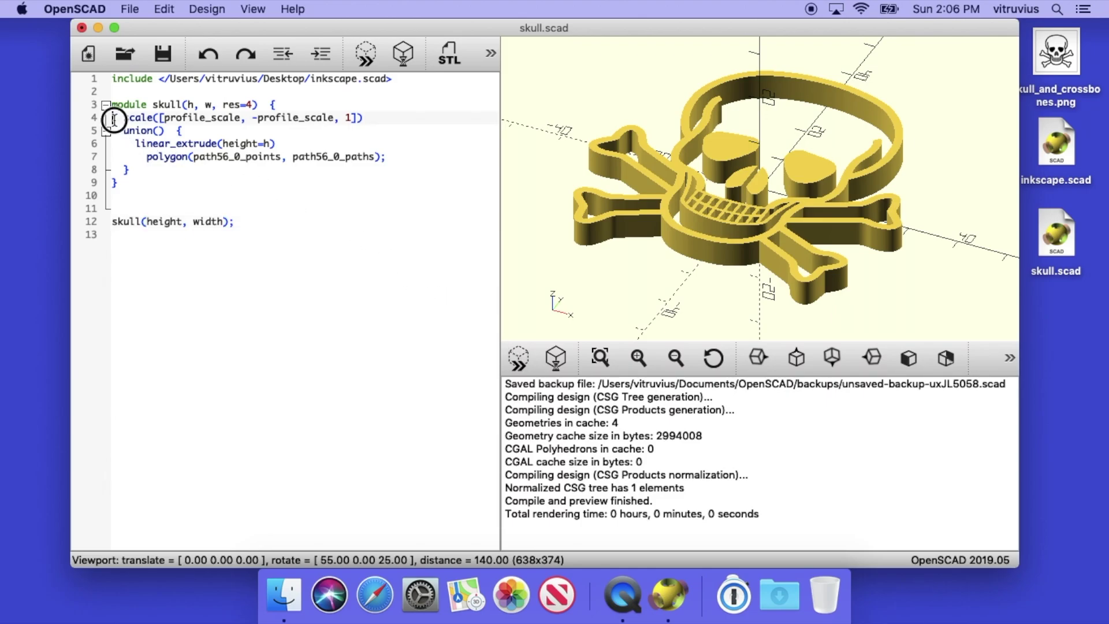
type("//")
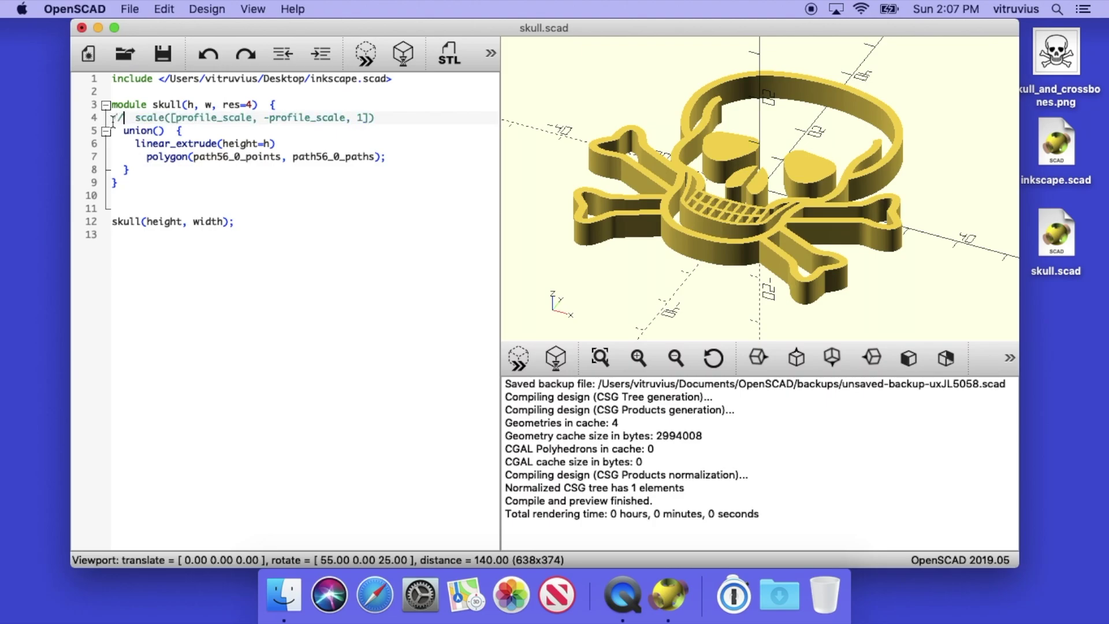
left_click(116, 132)
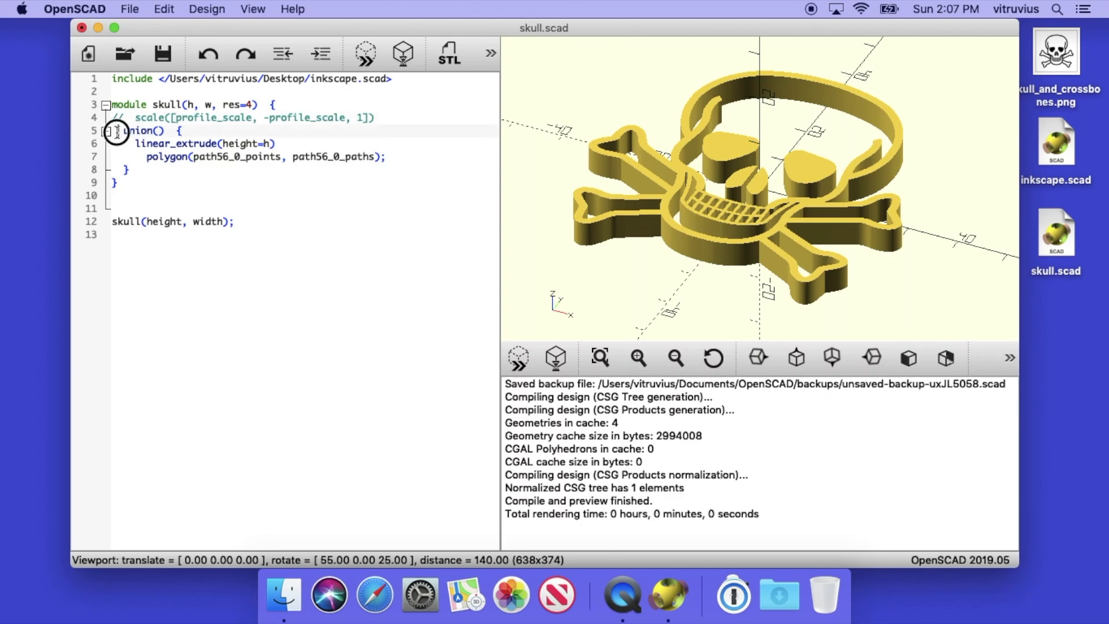
type("//")
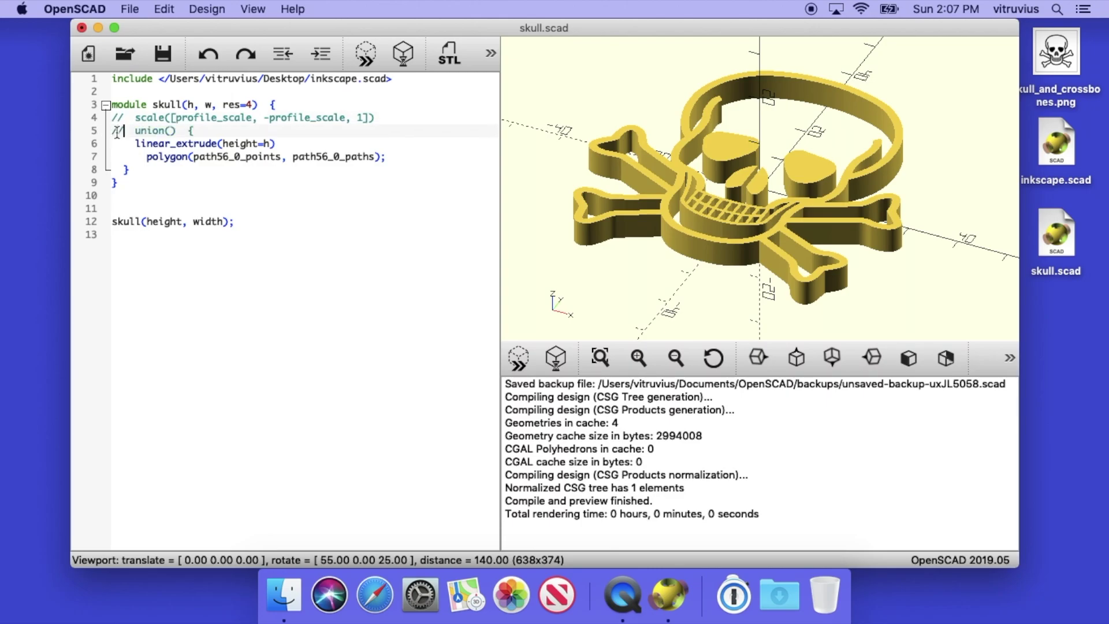
left_click(114, 143)
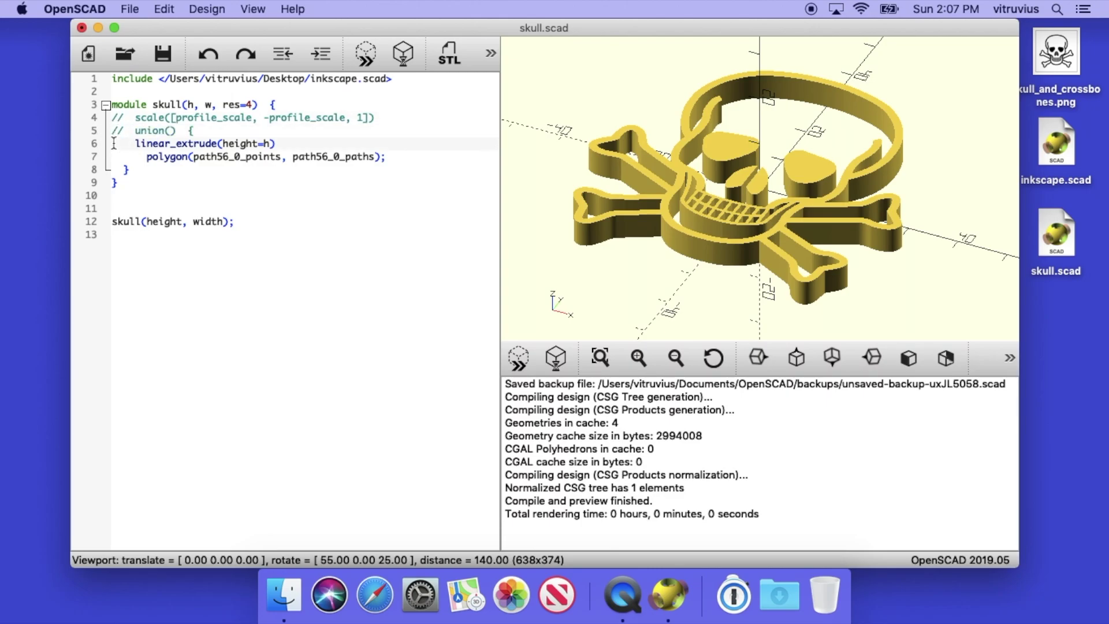
type("//")
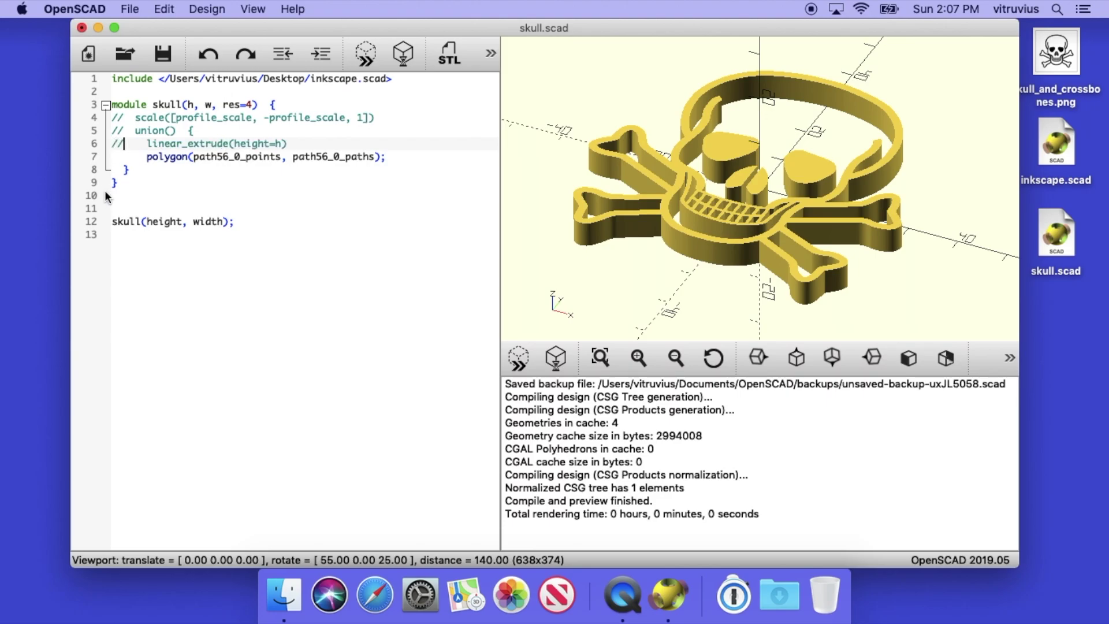
left_click(112, 167)
type("//")
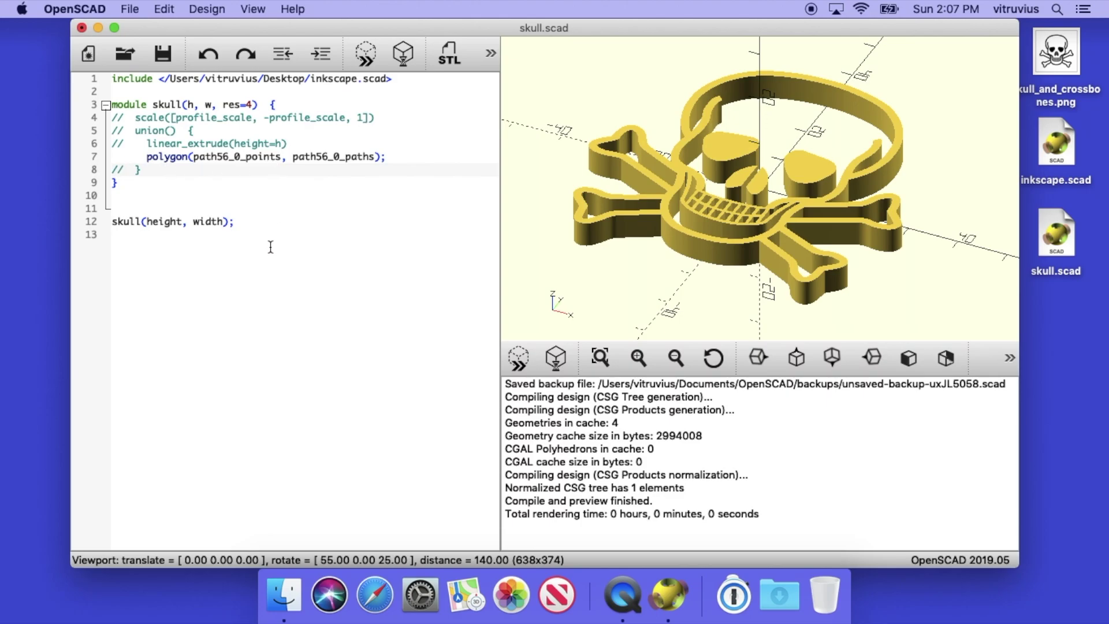
left_click(516, 362)
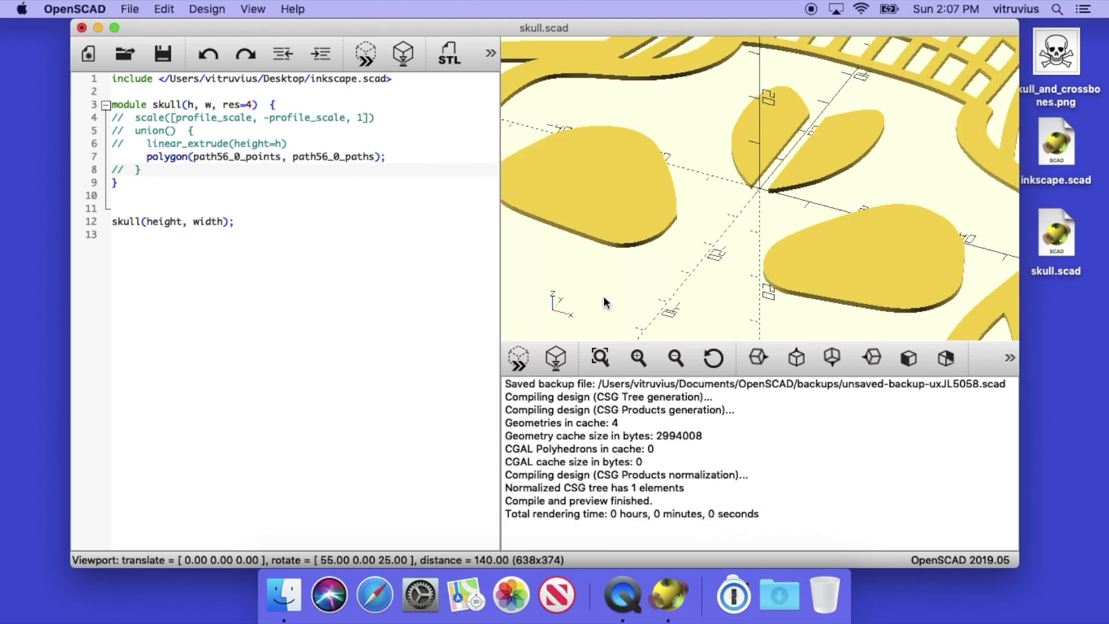
scroll(606, 299, "down", 2)
scroll(605, 299, "down", 5)
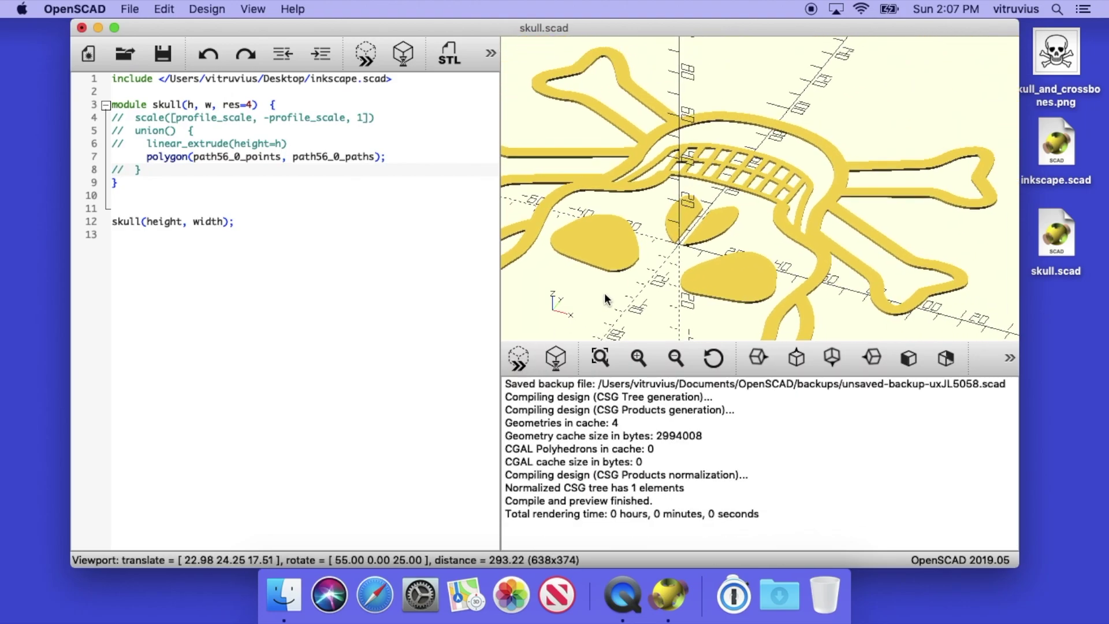
mouse_move(605, 298)
left_mouse_down()
mouse_move(626, 260)
mouse_move(631, 272)
mouse_move(605, 278)
mouse_move(607, 291)
left_mouse_up()
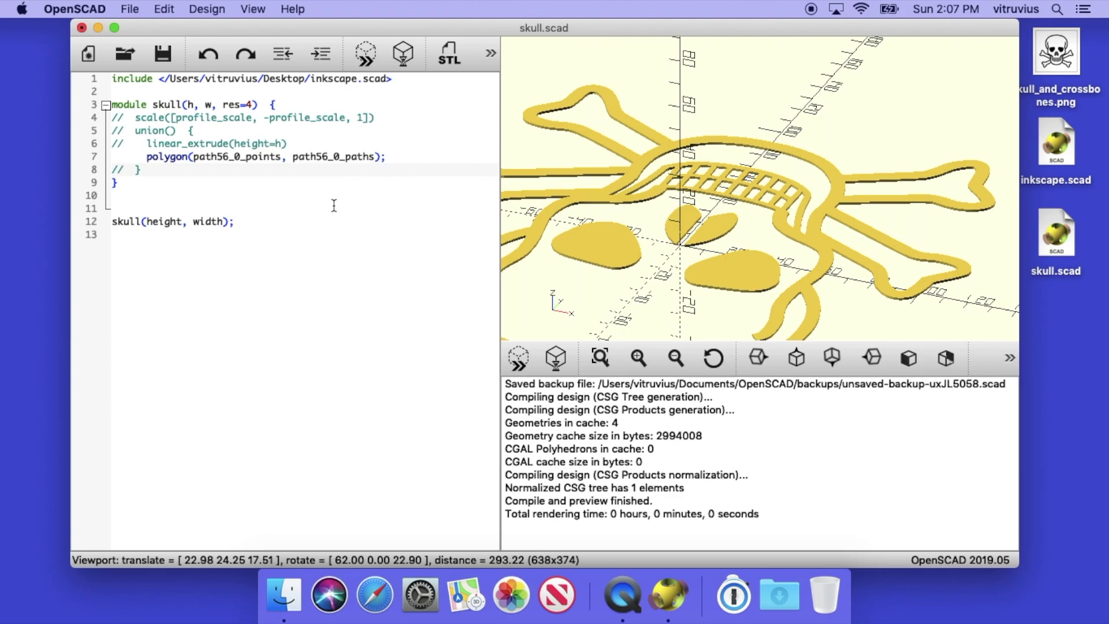
Delete the commented-out lines so the skull module contains only the polygon statement, and preview the design
left_click_drag(113, 119, 116, 157)
key("BackSpace")
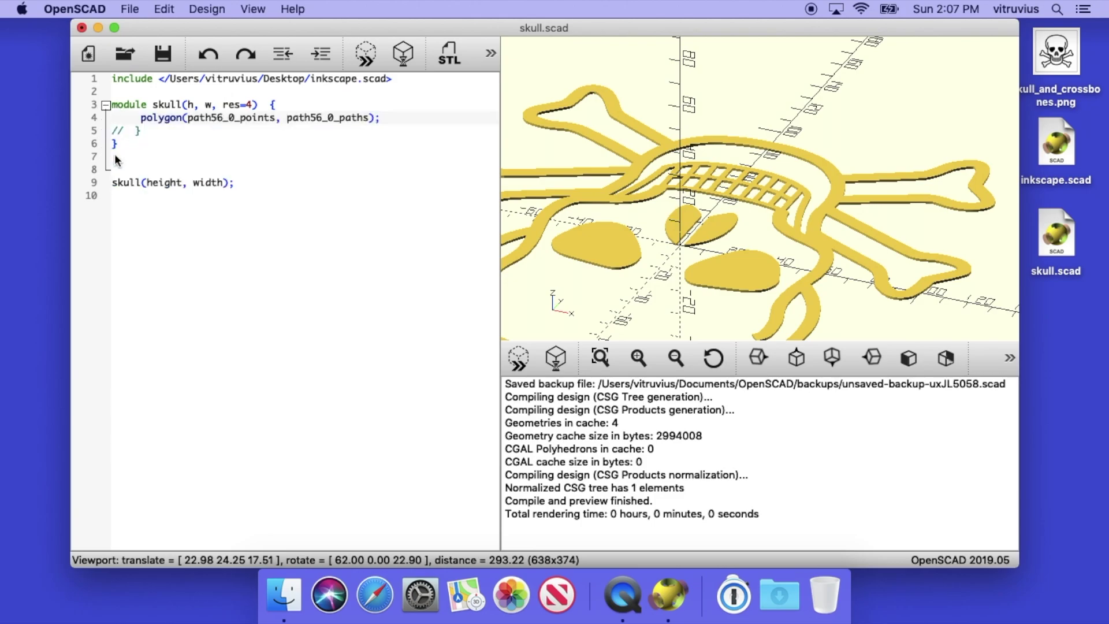
left_click_drag(111, 129, 109, 139)
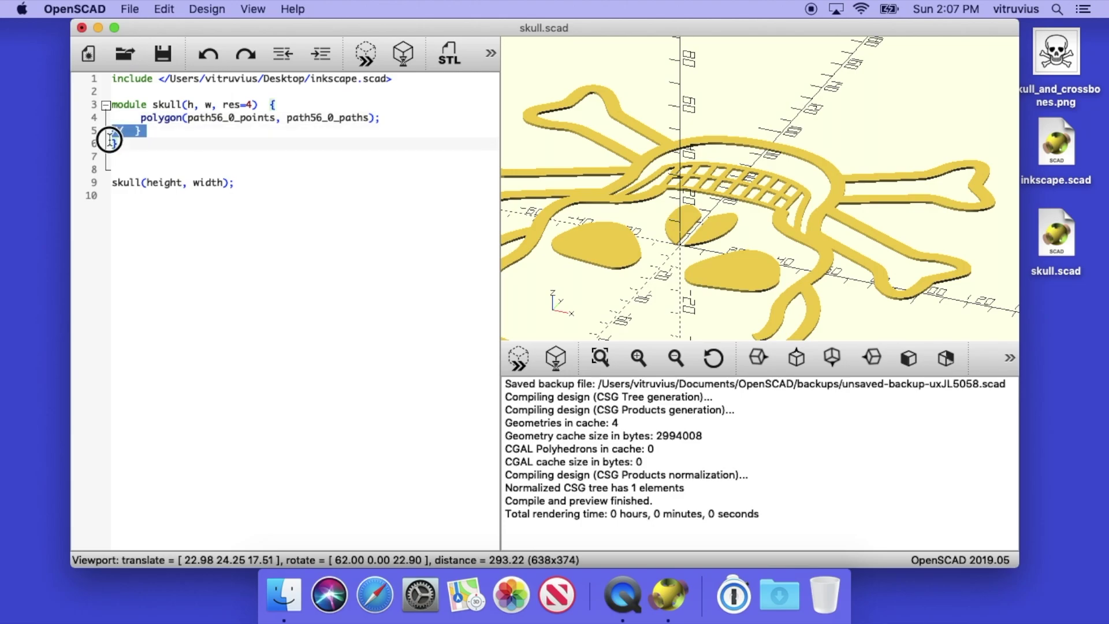
type("}")
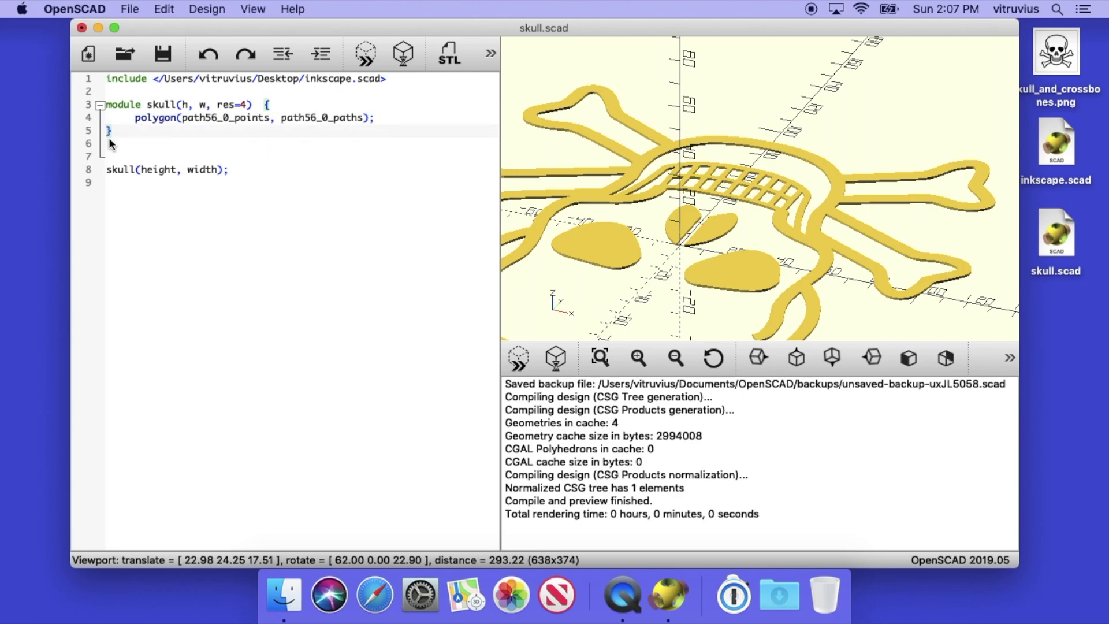
left_click(523, 361)
Remove all parameters from the skull module definition and the arguments from its call, and preview the design
left_click_drag(180, 105, 245, 105)
key("BackSpace")
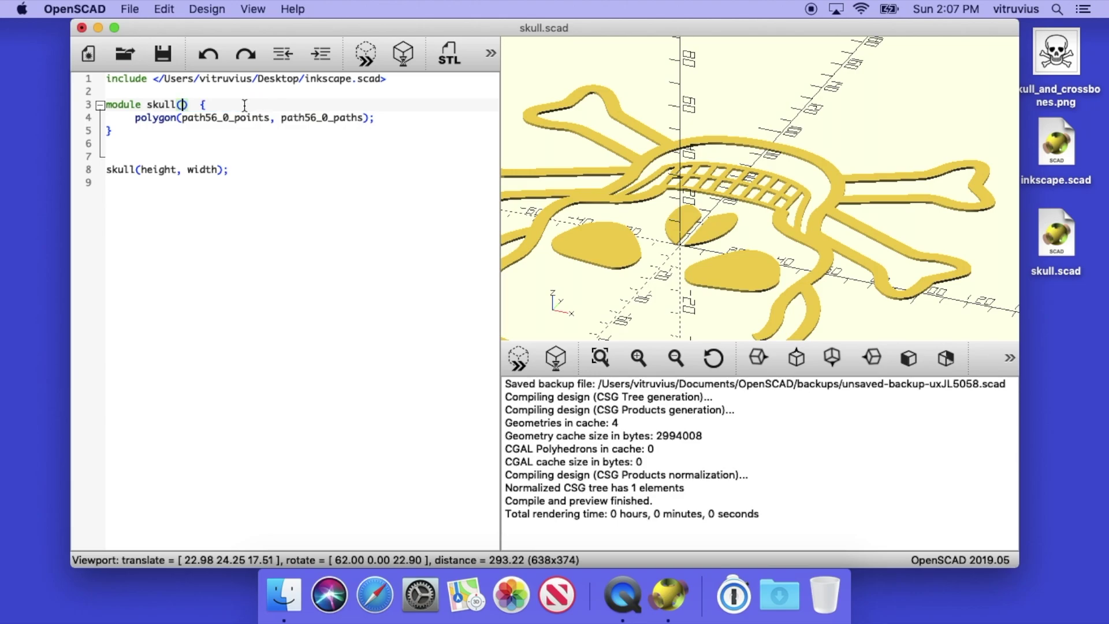
left_click_drag(141, 169, 215, 169)
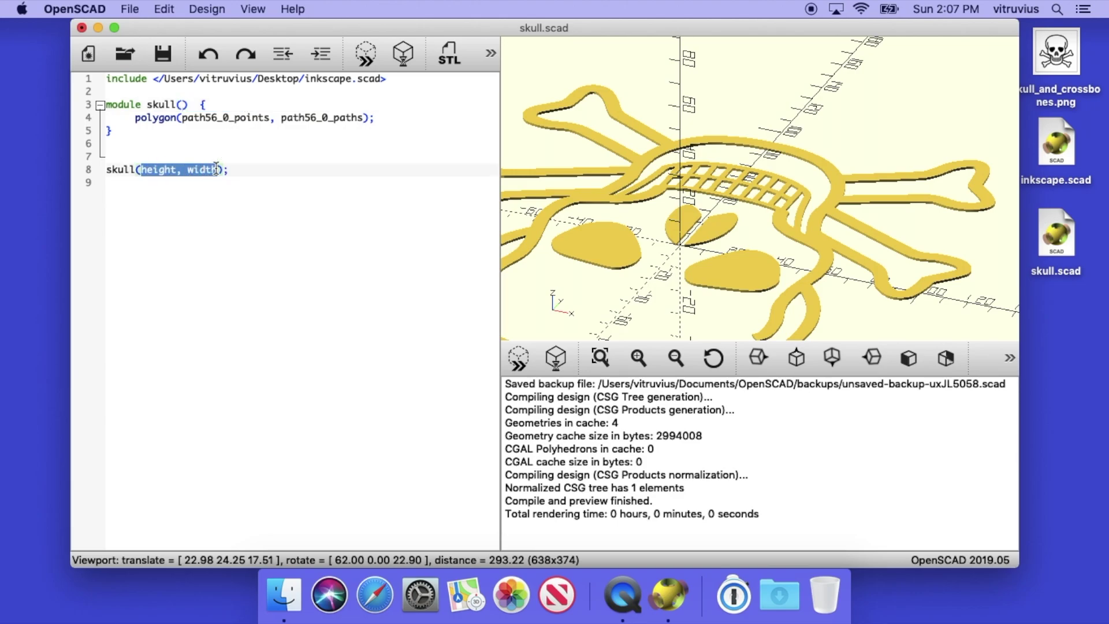
key("BackSpace")
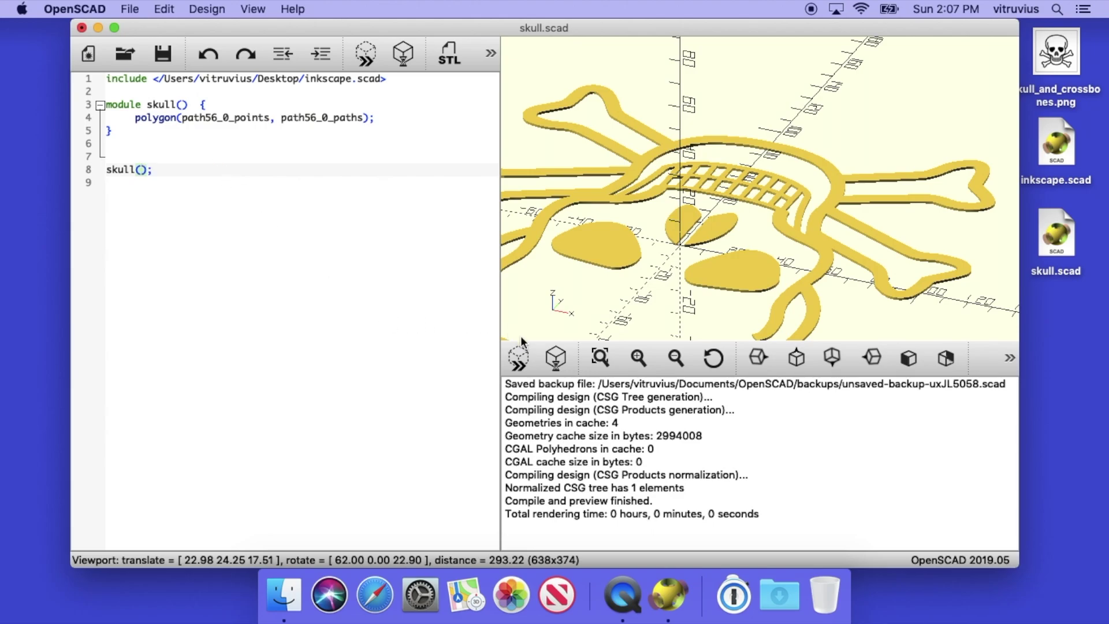
left_click(518, 357)
Add rotate([0,0,180]) above the polygon in the skull module, indent the polygon line, and preview the design from the top
left_click(258, 102)
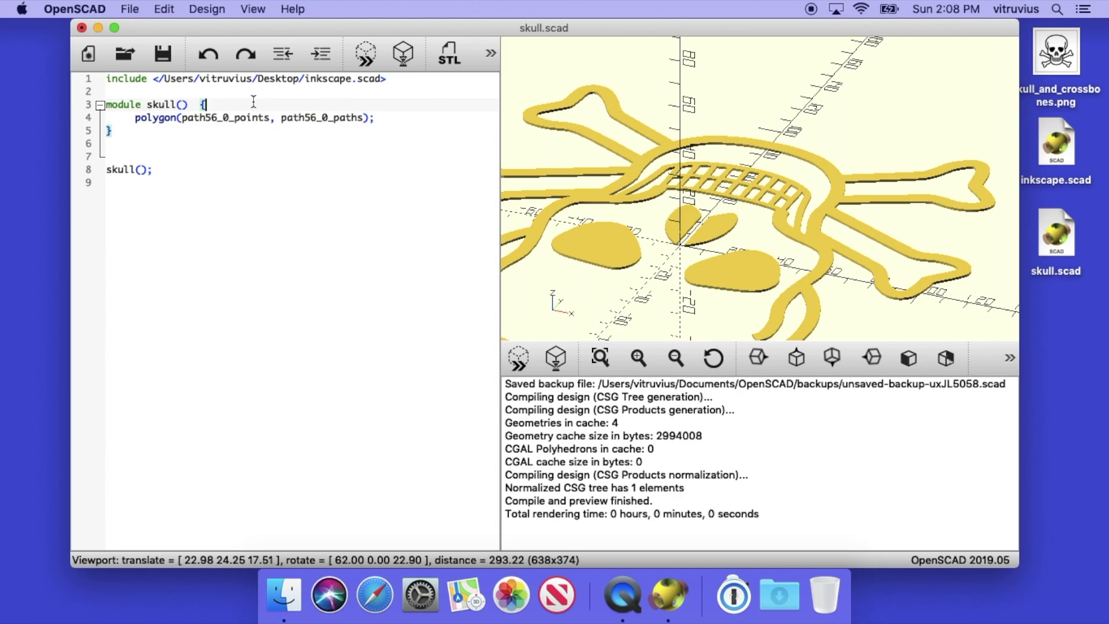
key("Return")
type("at")
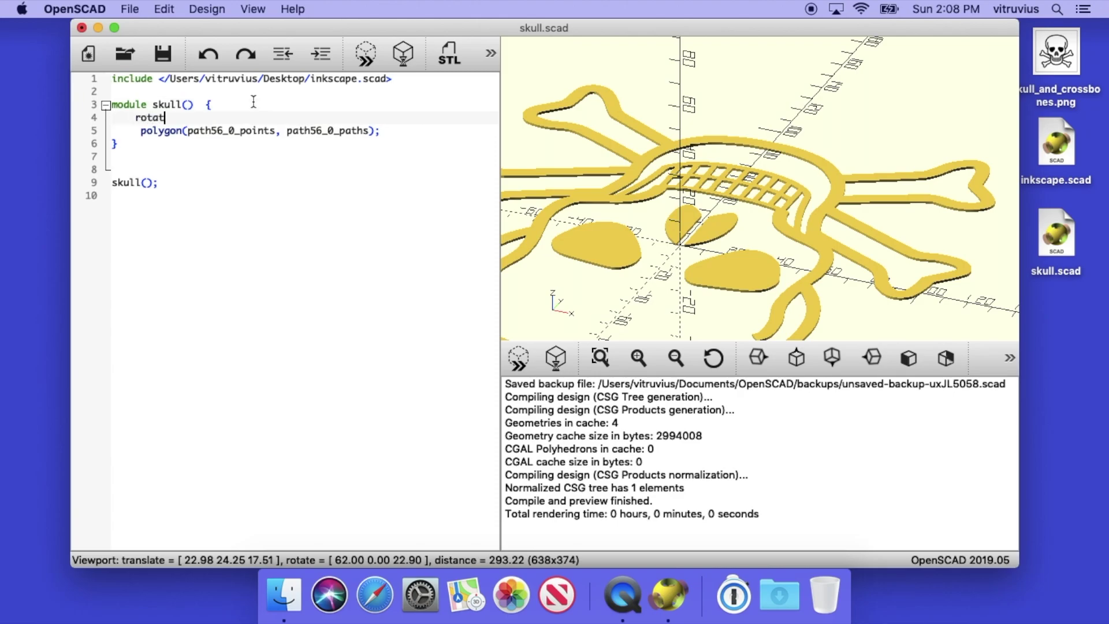
type("e([0,0,180")
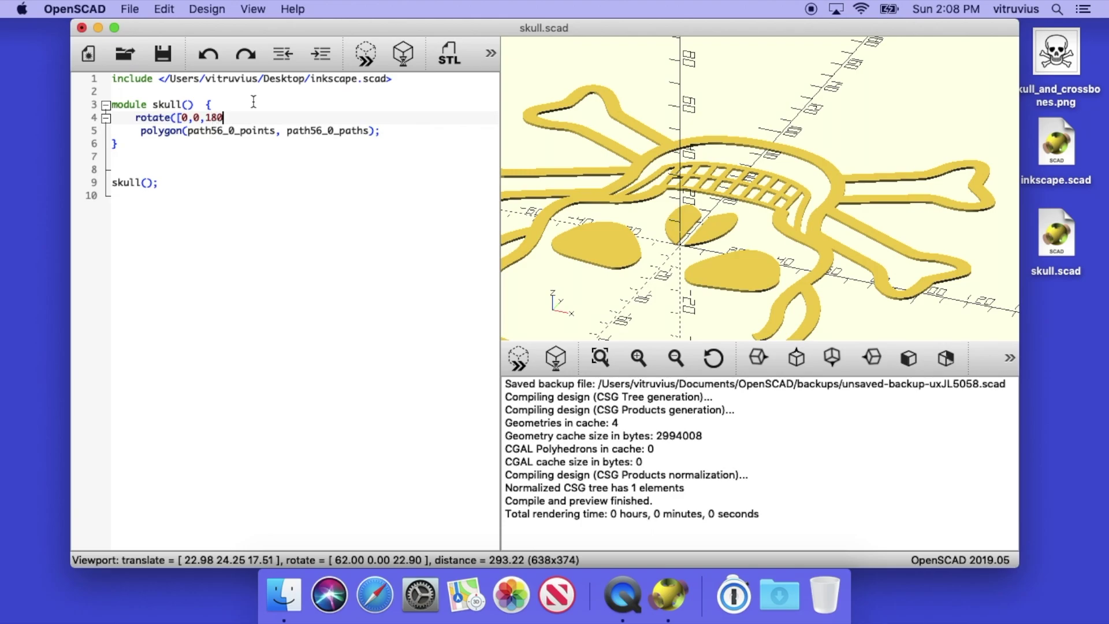
type("])")
key("Down")
key("Home")
key("Tab")
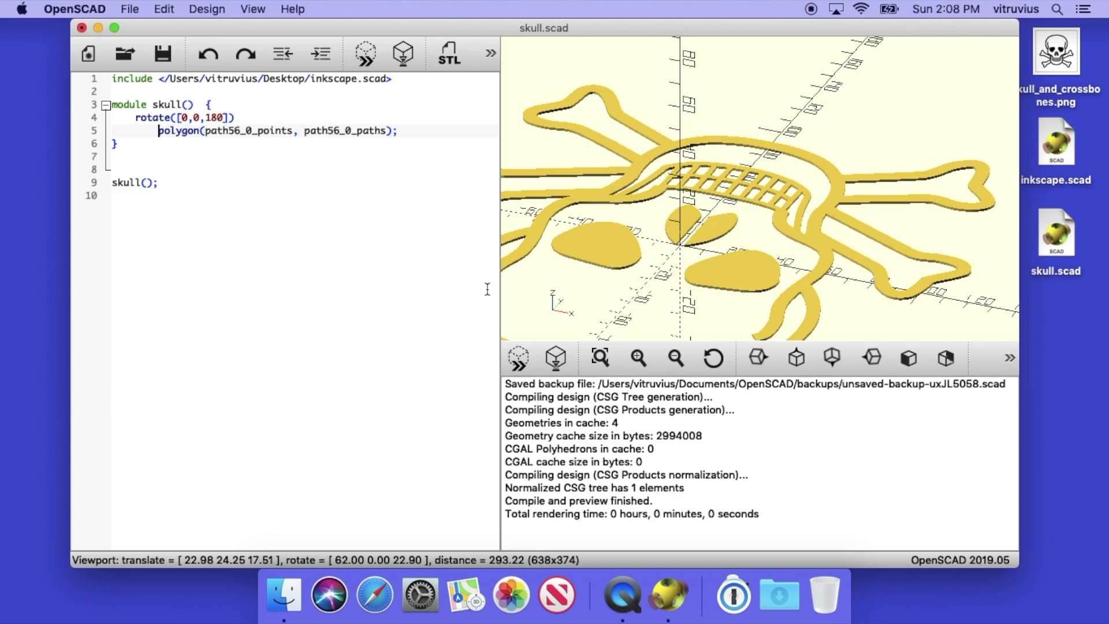
left_click(520, 359)
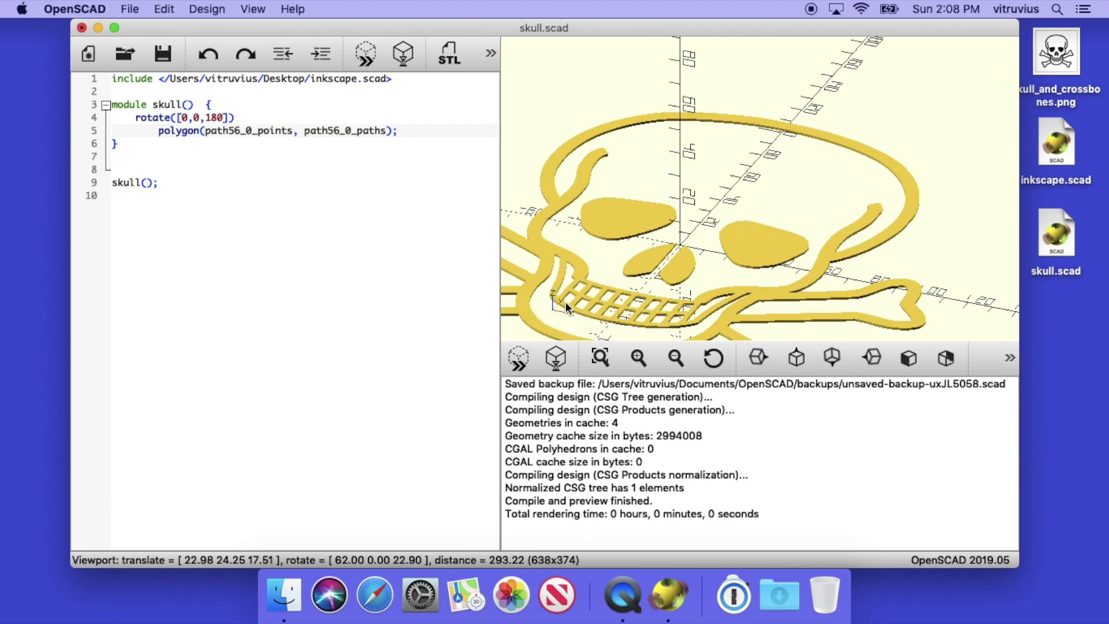
right_click_drag(566, 301, 598, 294)
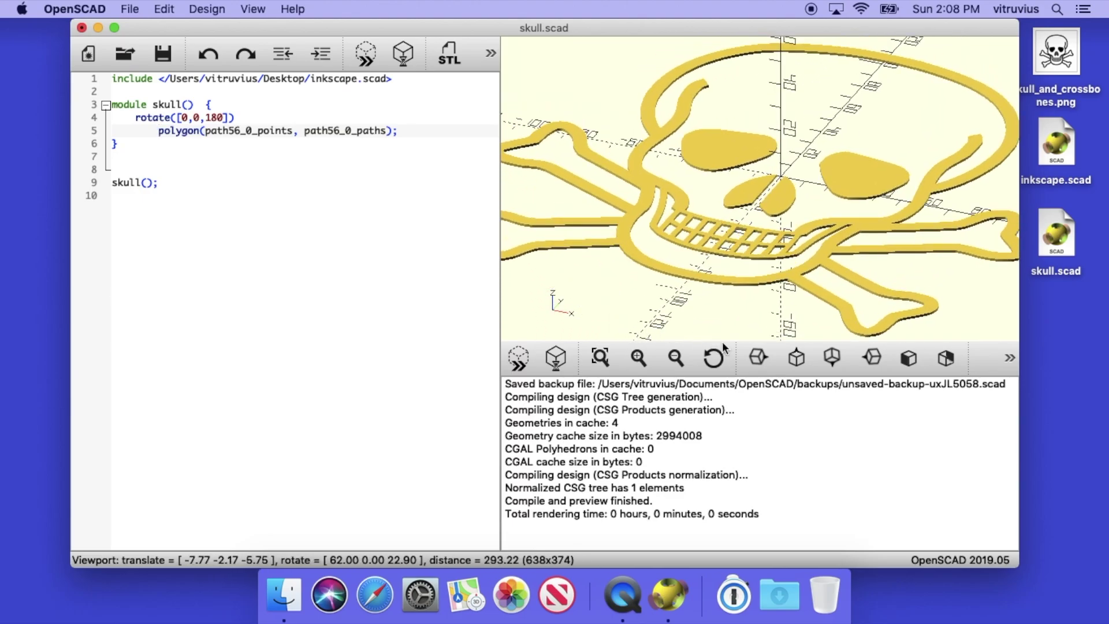
left_click(797, 358)
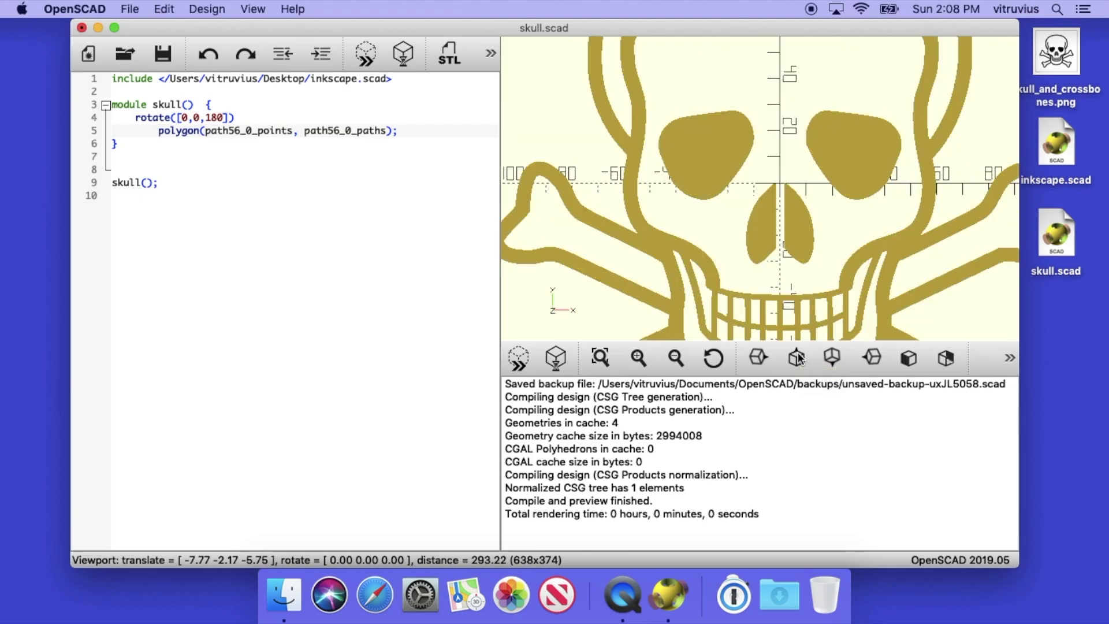
scroll(781, 272, "down", 5)
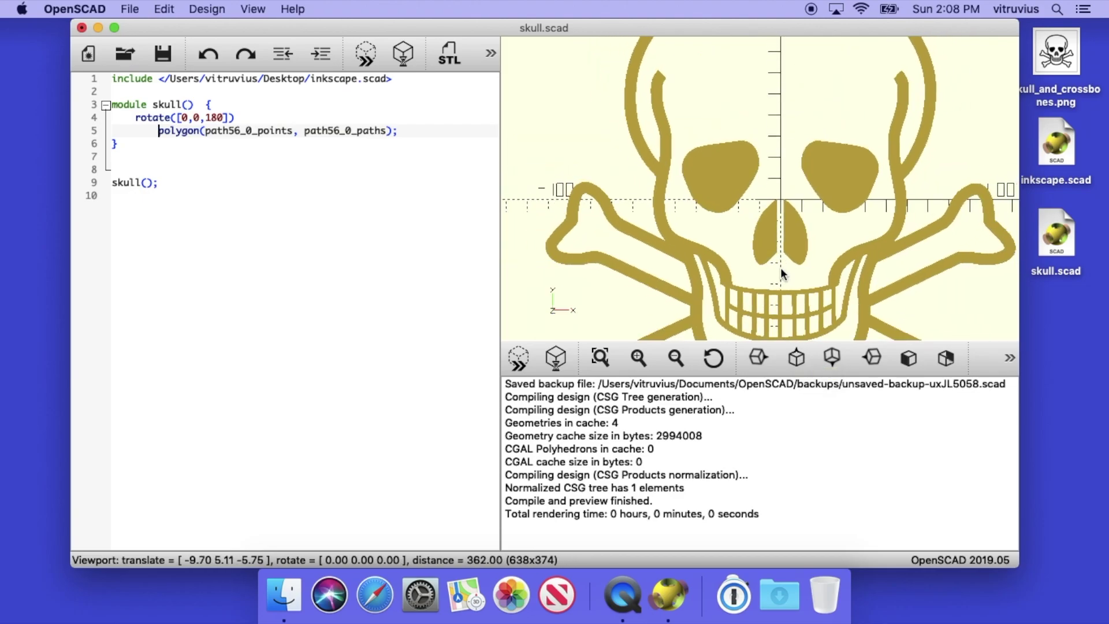
scroll(781, 271, "down", 1)
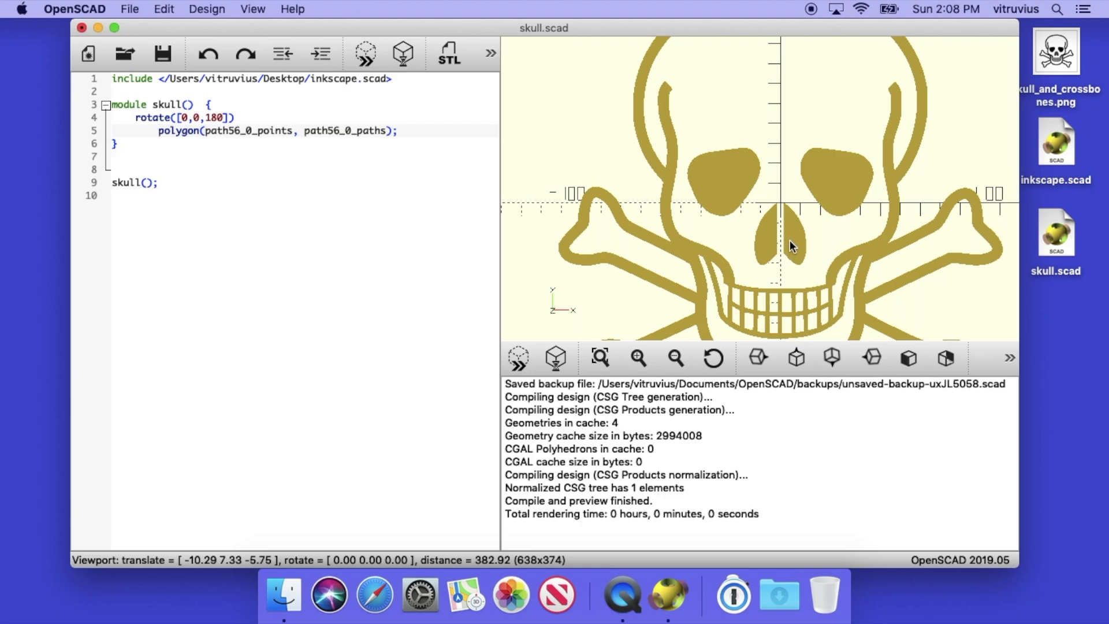
mouse_move(789, 237)
right_mouse_down()
mouse_move(788, 262)
mouse_move(790, 226)
right_mouse_up()
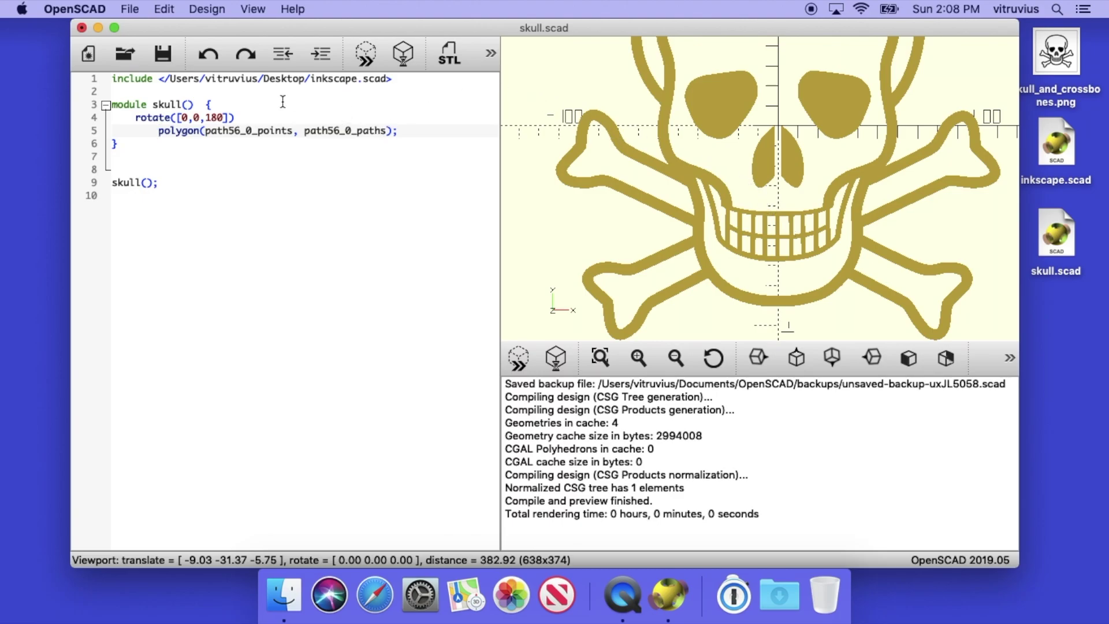
Add resize([0,50,0], auto=true) above the rotate, indent the rotate and polygon lines beneath it, preview the design and reset the view
left_click(258, 105)
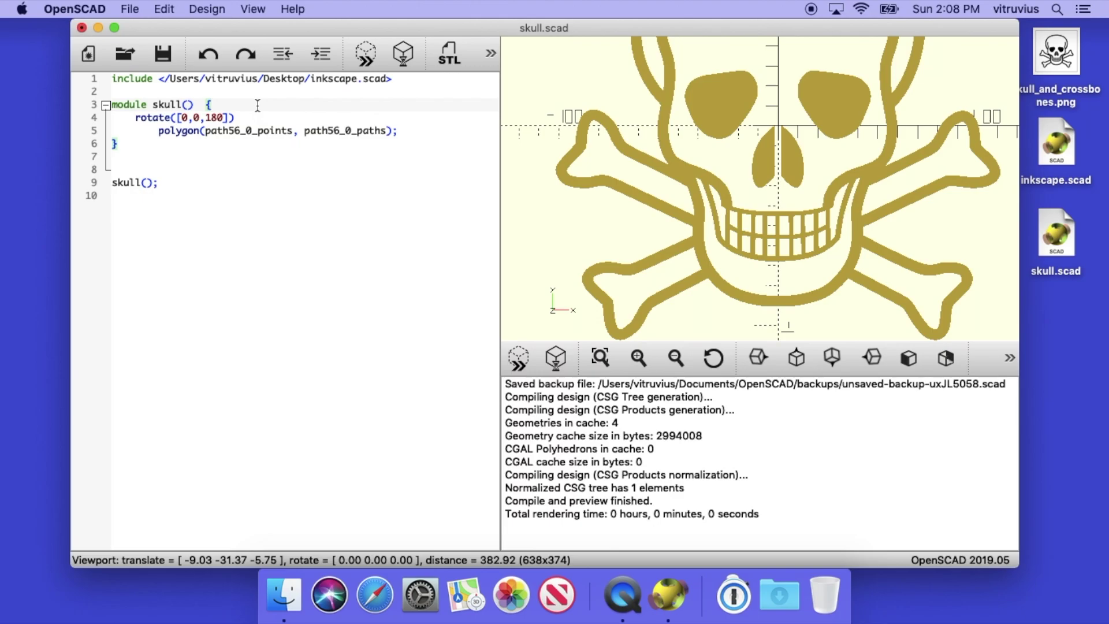
key("Return")
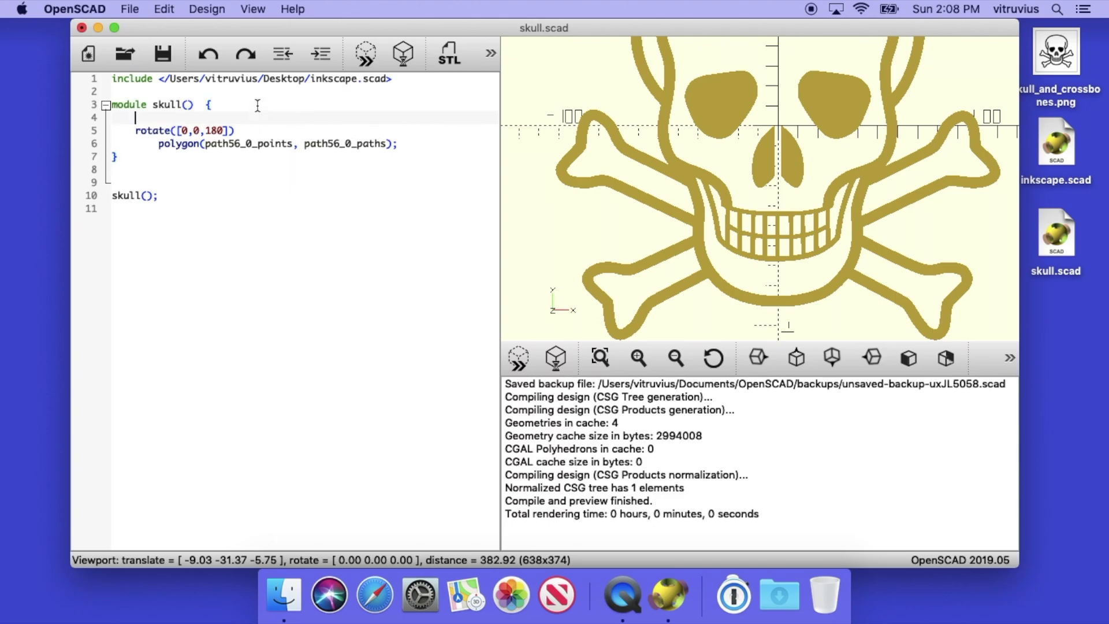
type("resize([0,50,0")
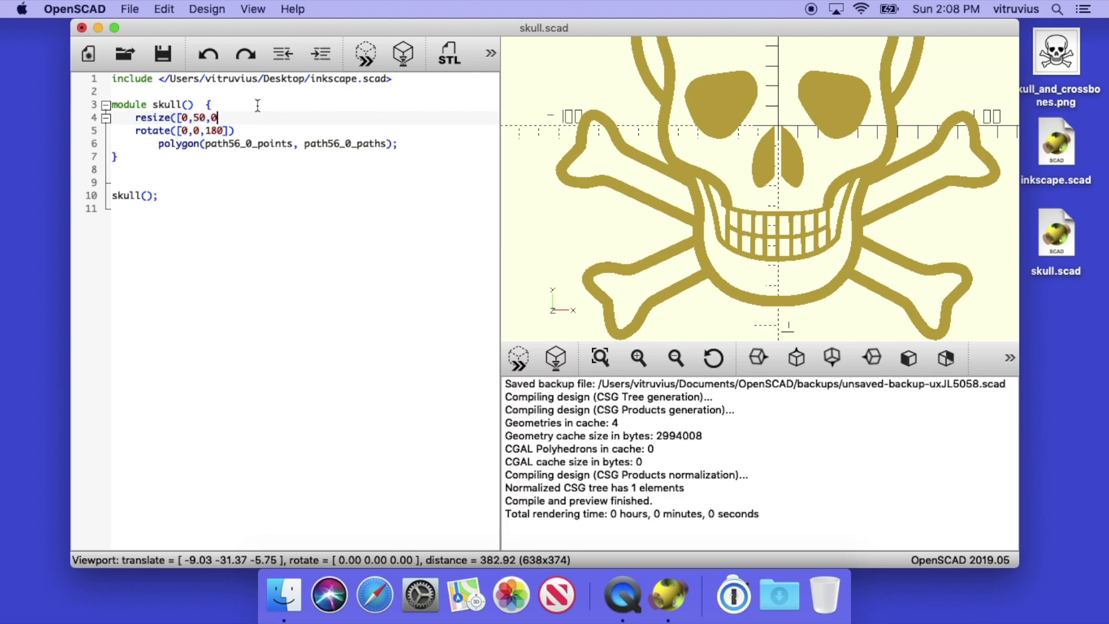
type("], auto=true)")
key("Down")
key("Home")
key("Tab")
key("Down")
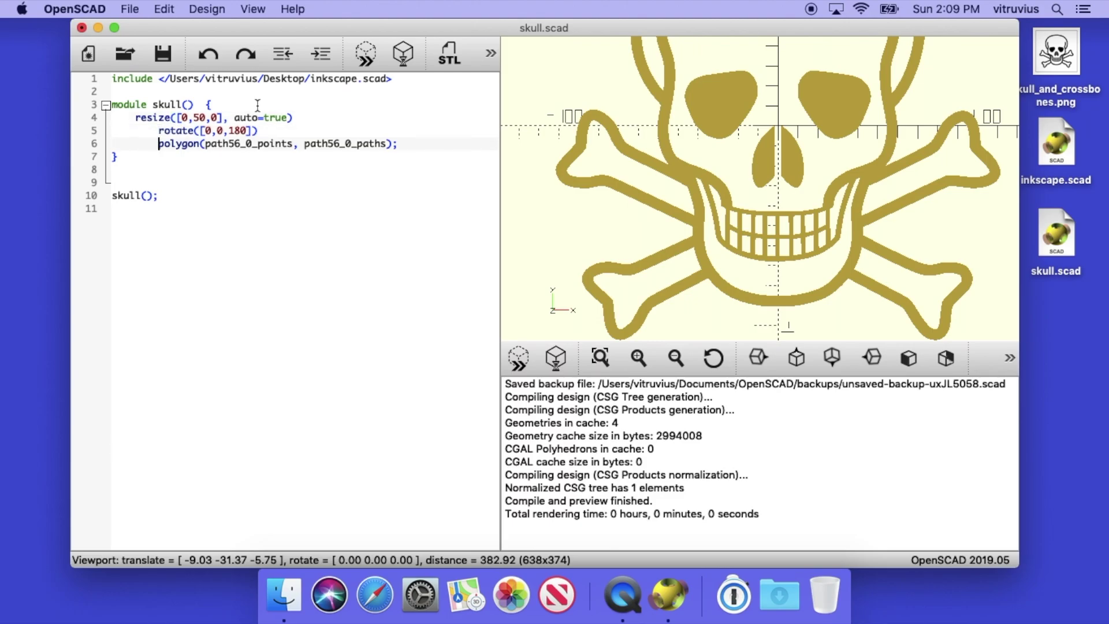
key("Tab")
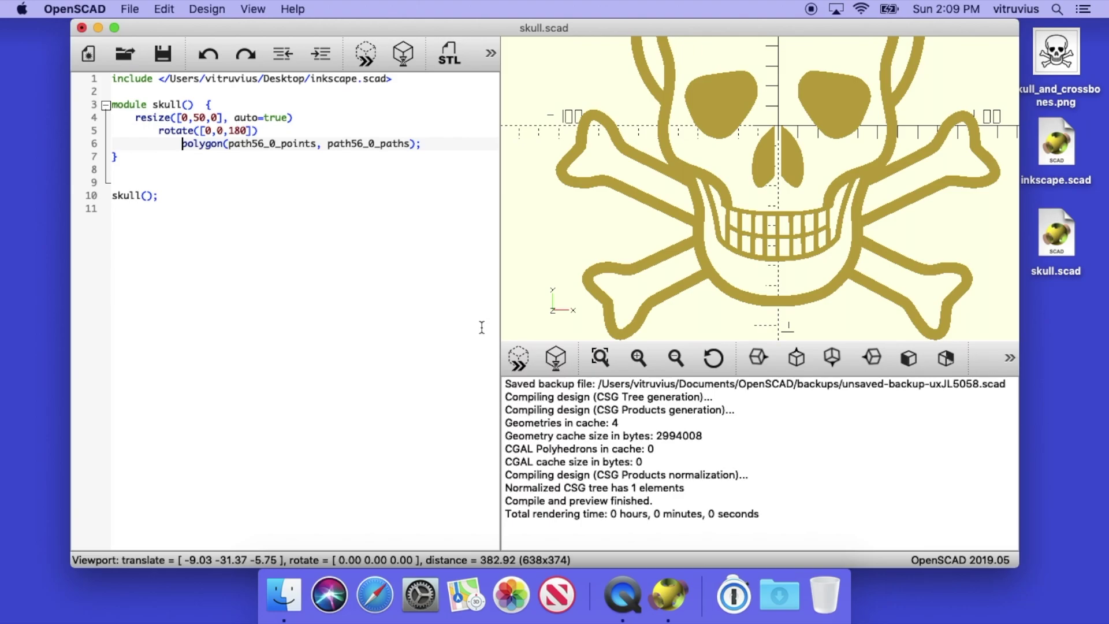
left_click(518, 358)
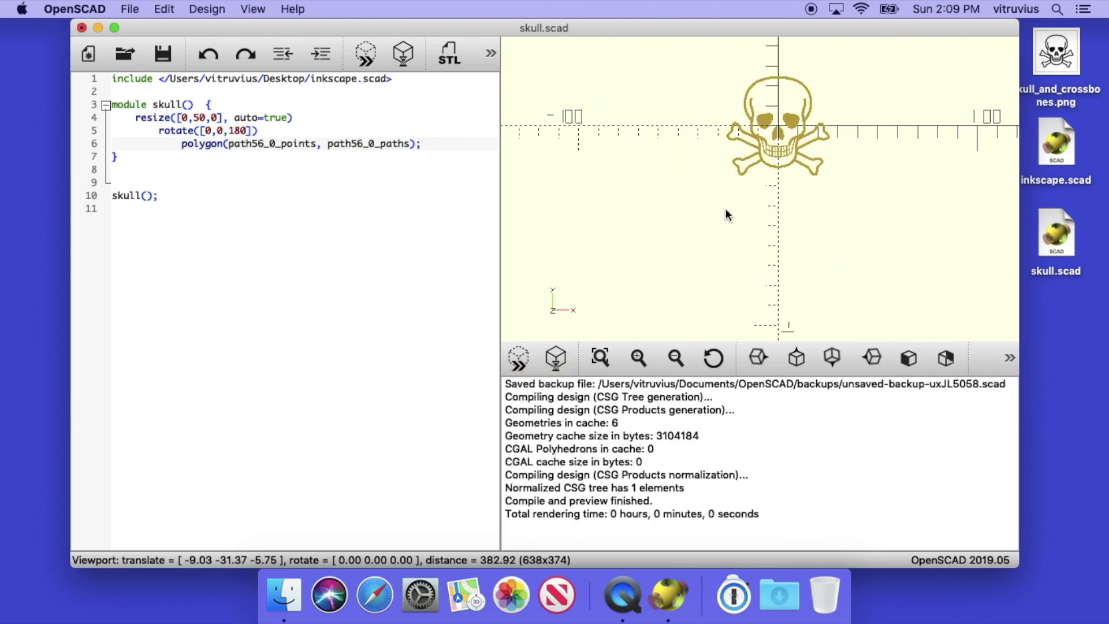
right_click_drag(725, 212, 720, 227)
scroll(721, 227, "up", 5)
scroll(721, 227, "up", 3)
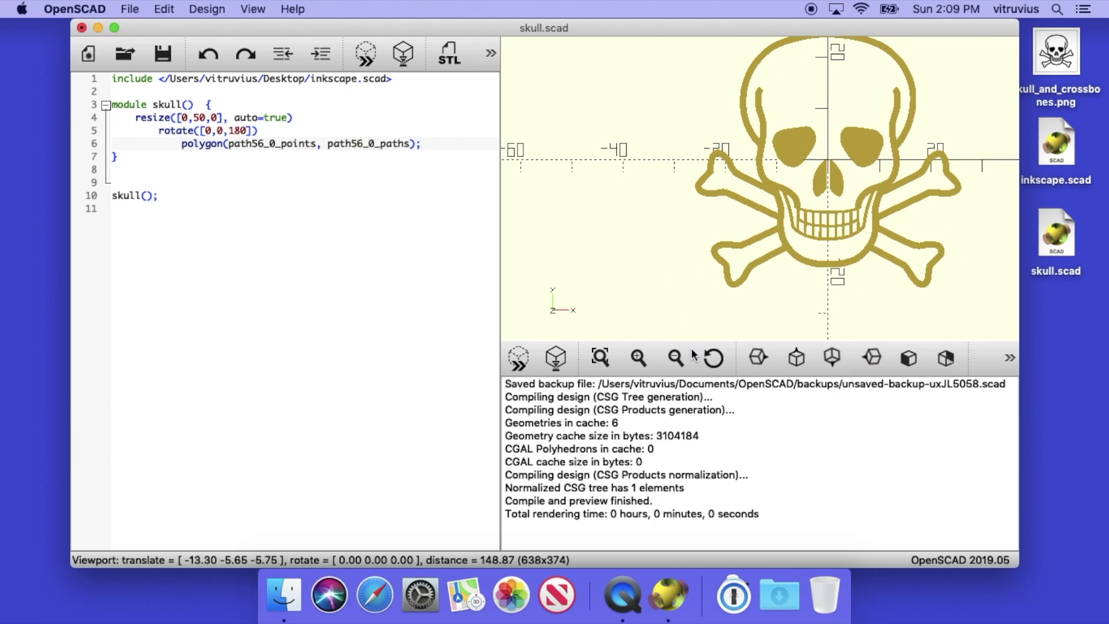
left_click(705, 361)
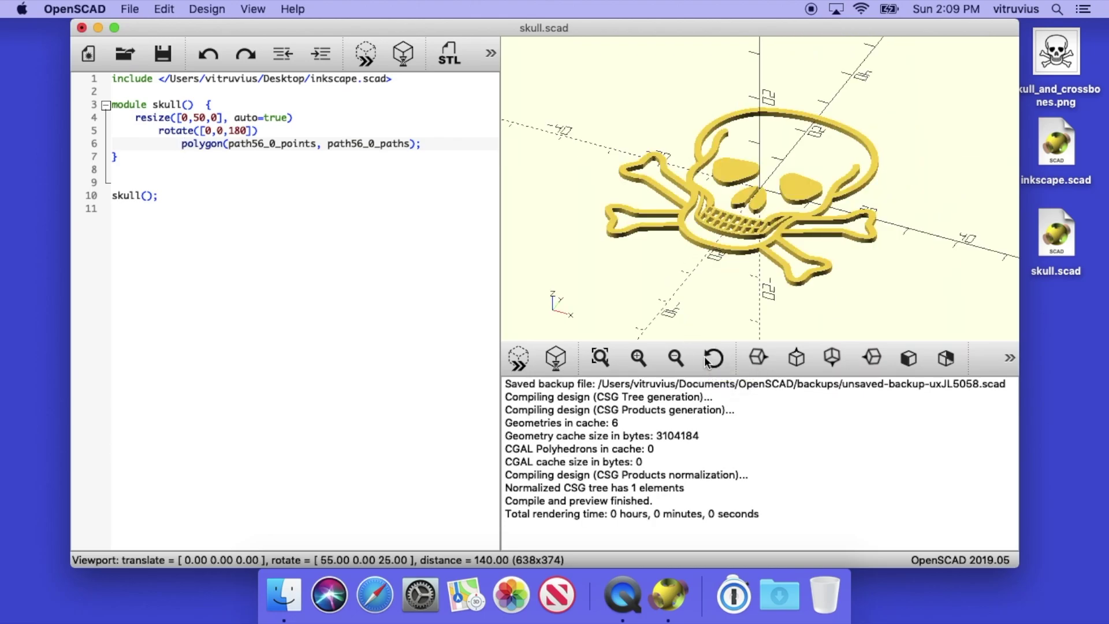
scroll(719, 315, "up", 3)
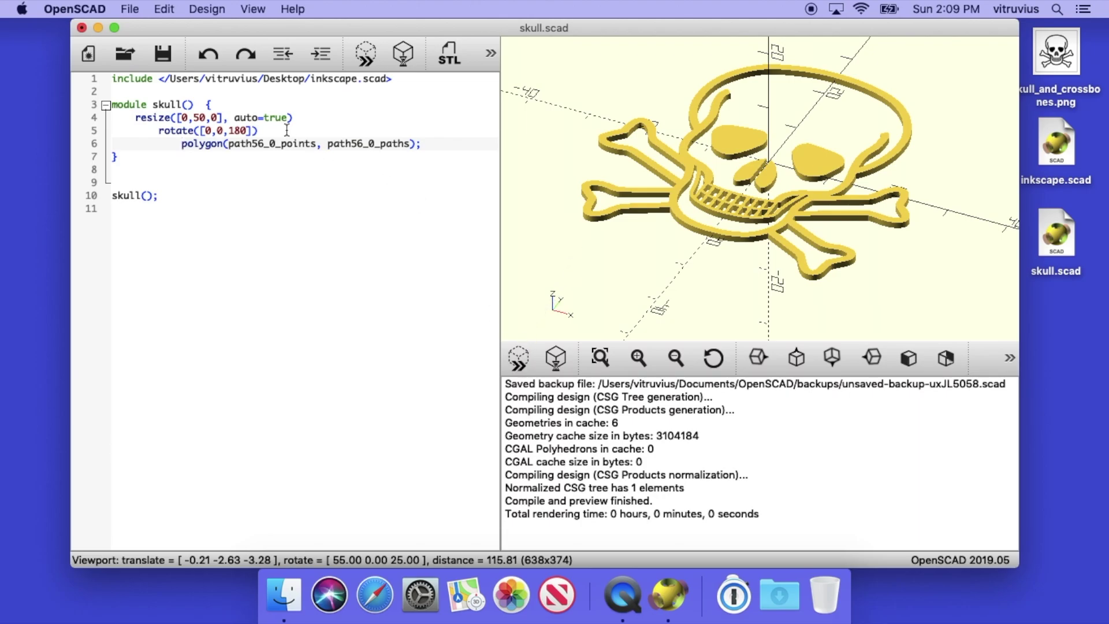
Add linear_extrude(3) above the resize in the skull module and indent the resize, rotate and polygon lines beneath it
left_click(246, 103)
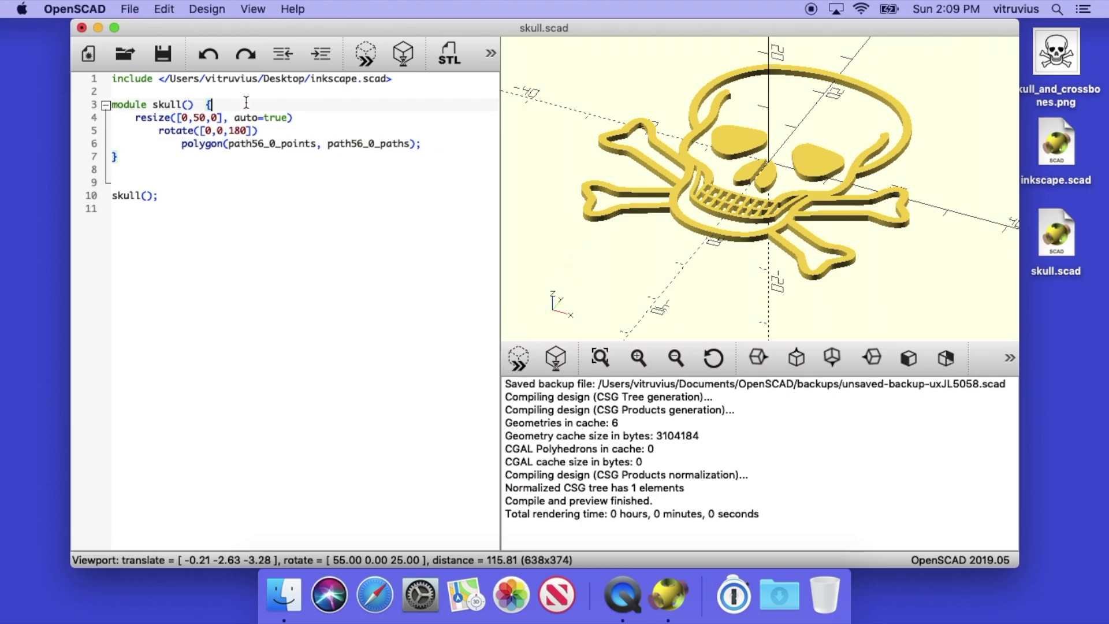
key("Return")
type("linear_ext")
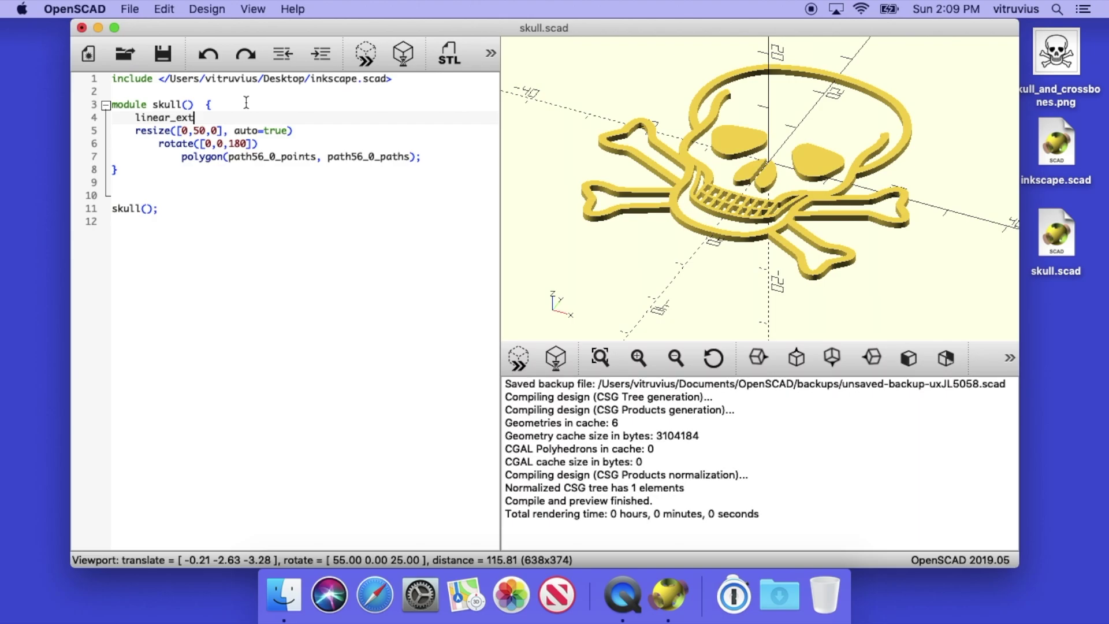
type("rude(3)")
key("Right")
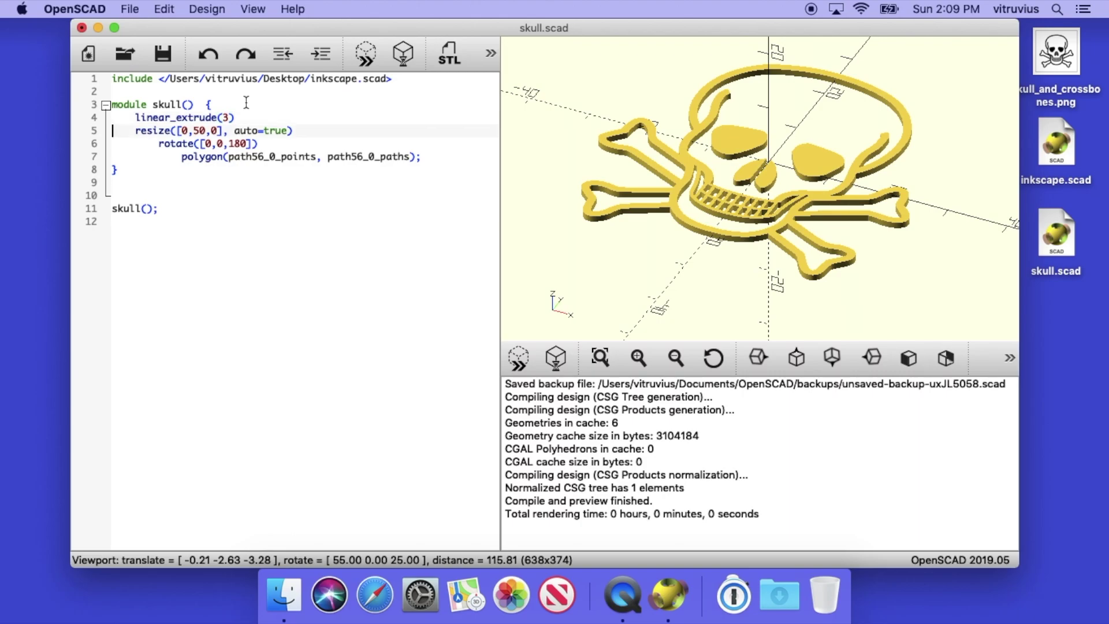
key("Tab")
key("Down")
key("Tab")
key("Down")
key("Tab")
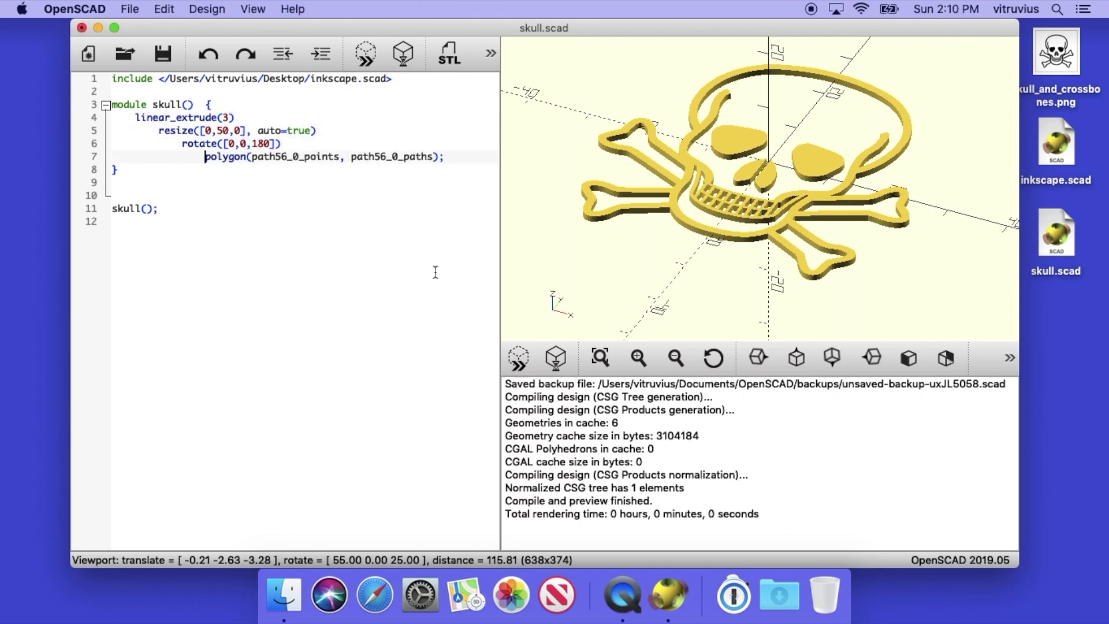
Preview the extruded skull and view the whole design from the top
left_click(518, 358)
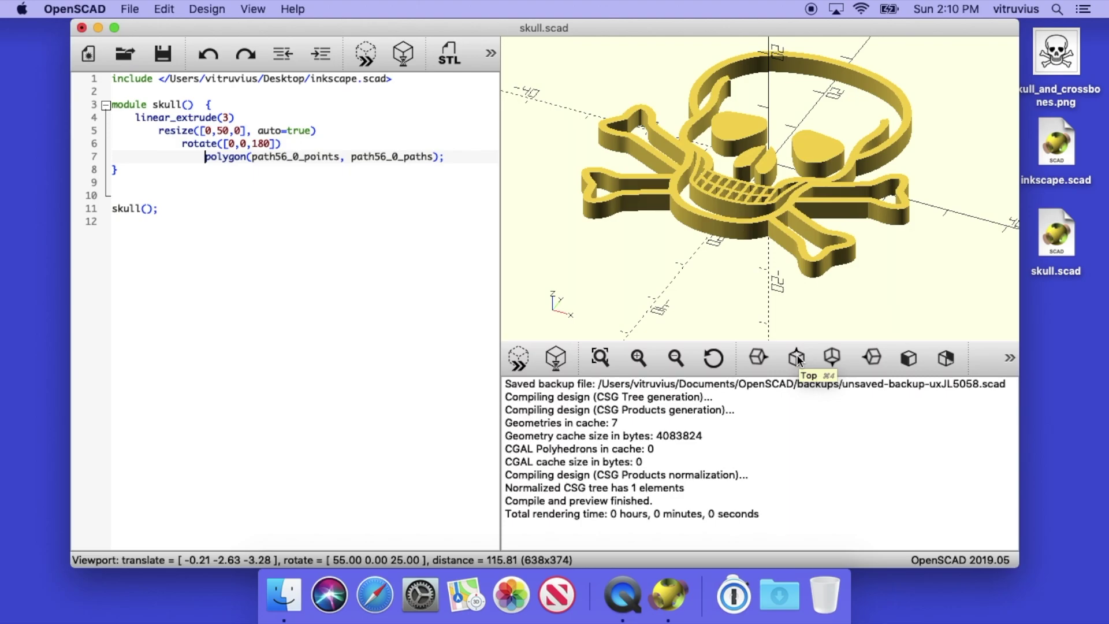
left_click(797, 358)
scroll(793, 310, "down", 3)
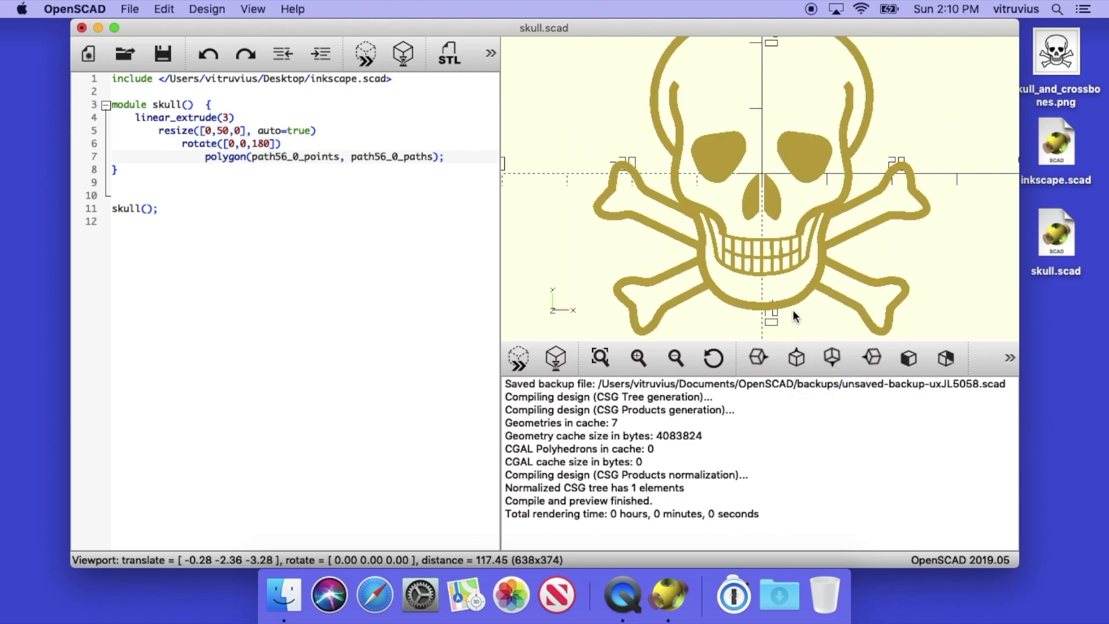
scroll(793, 312, "down", 2)
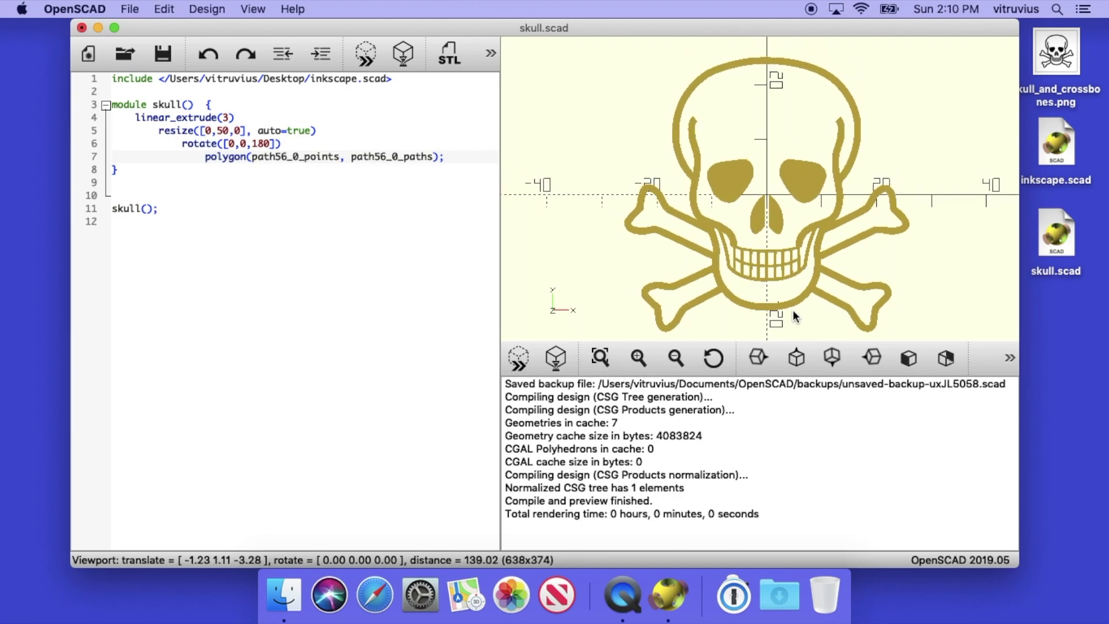
scroll(793, 315, "up", 1)
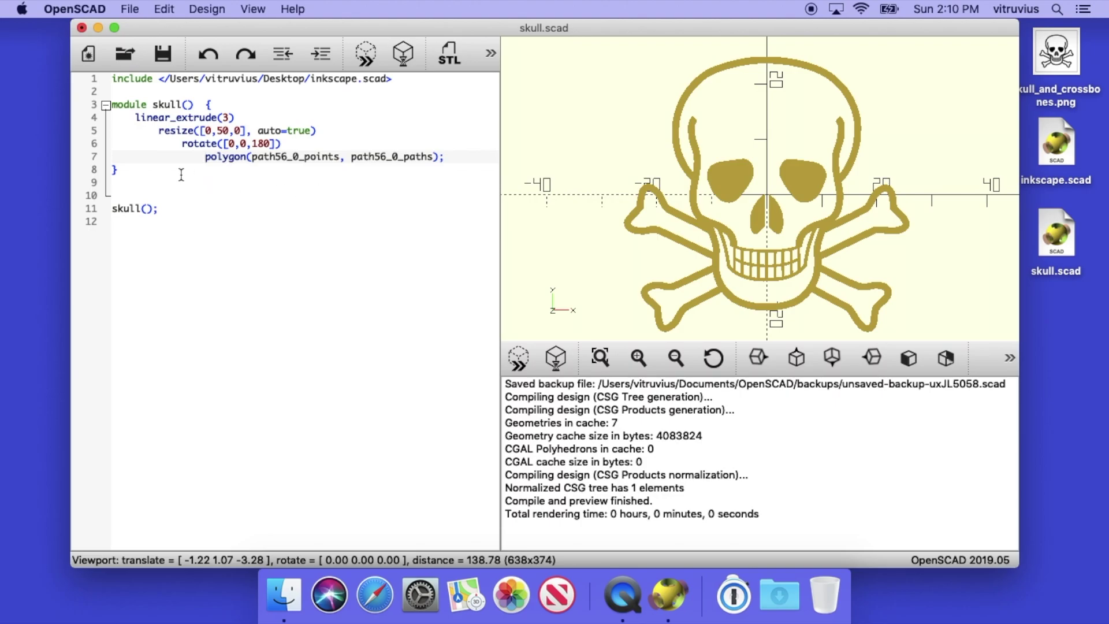
Define an empty module skull_emboss() with opening and closing braces below the skull module
left_click(158, 171)
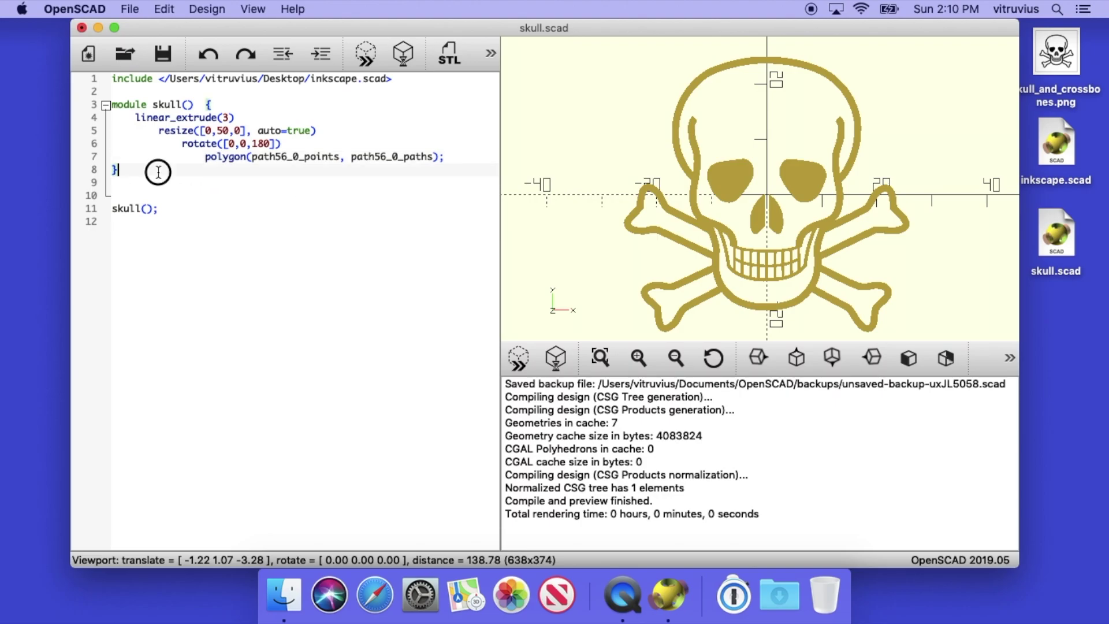
key("Return")
key("Return")
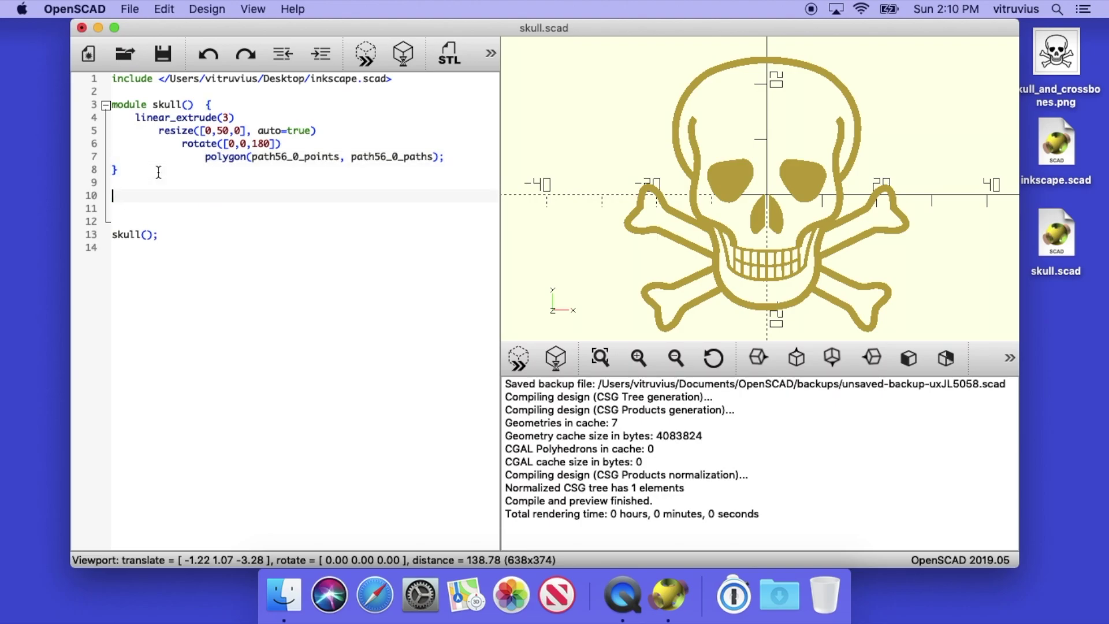
type("module skull_emboss() {")
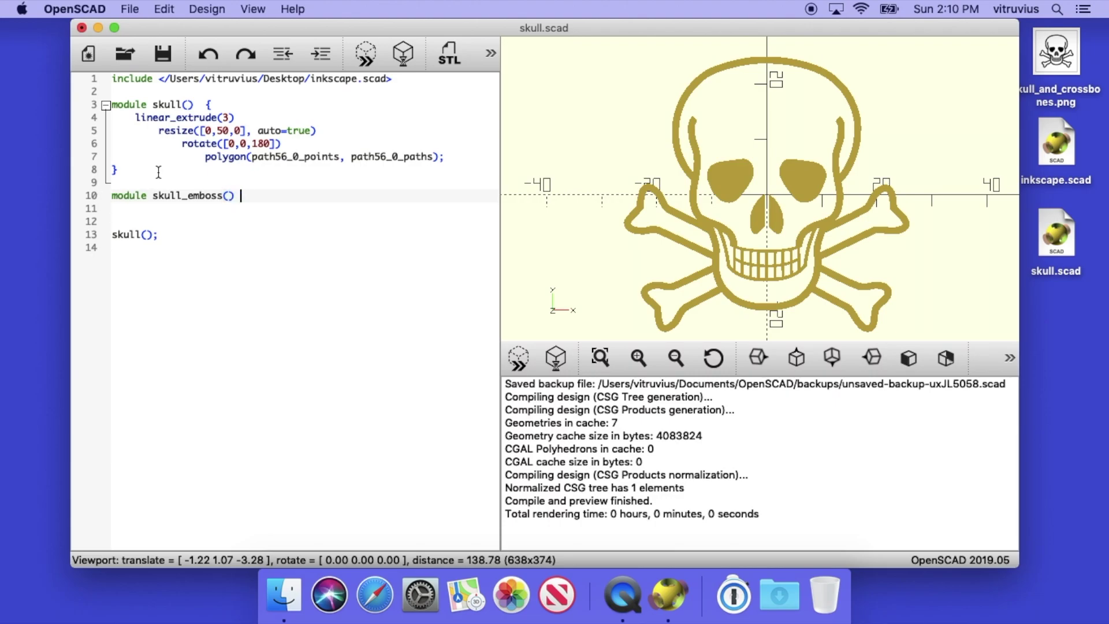
key("Return")
type("}")
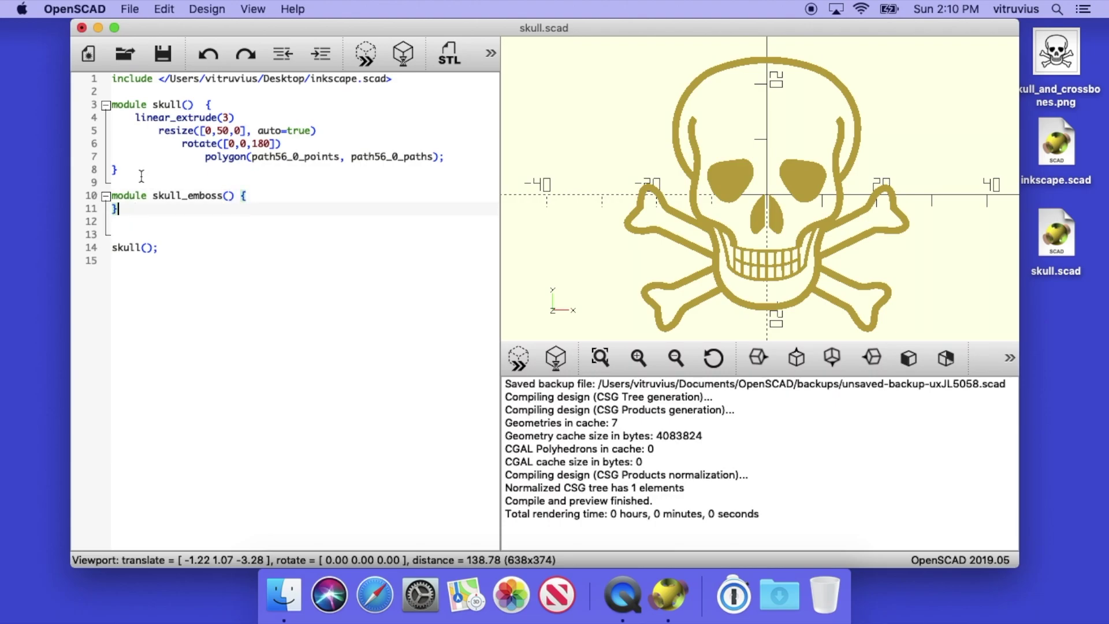
Place a skull(); call inside the skull_emboss module and change the final call to skull_emboss();
left_click(113, 209)
key("Return")
left_click(113, 209)
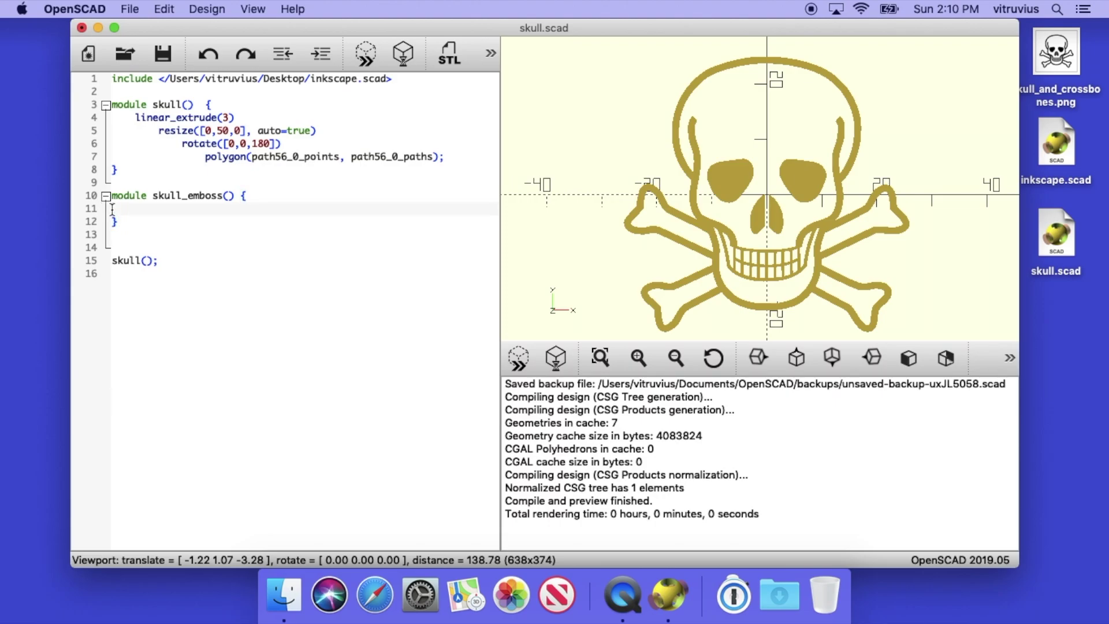
type("skull();")
left_click(143, 261)
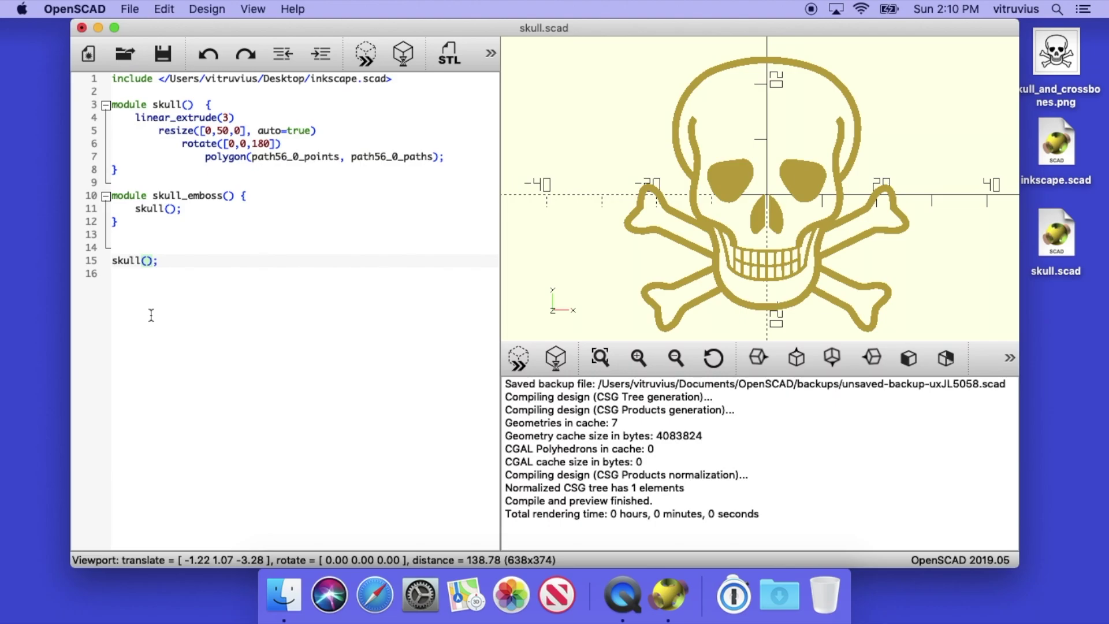
type("_emboss")
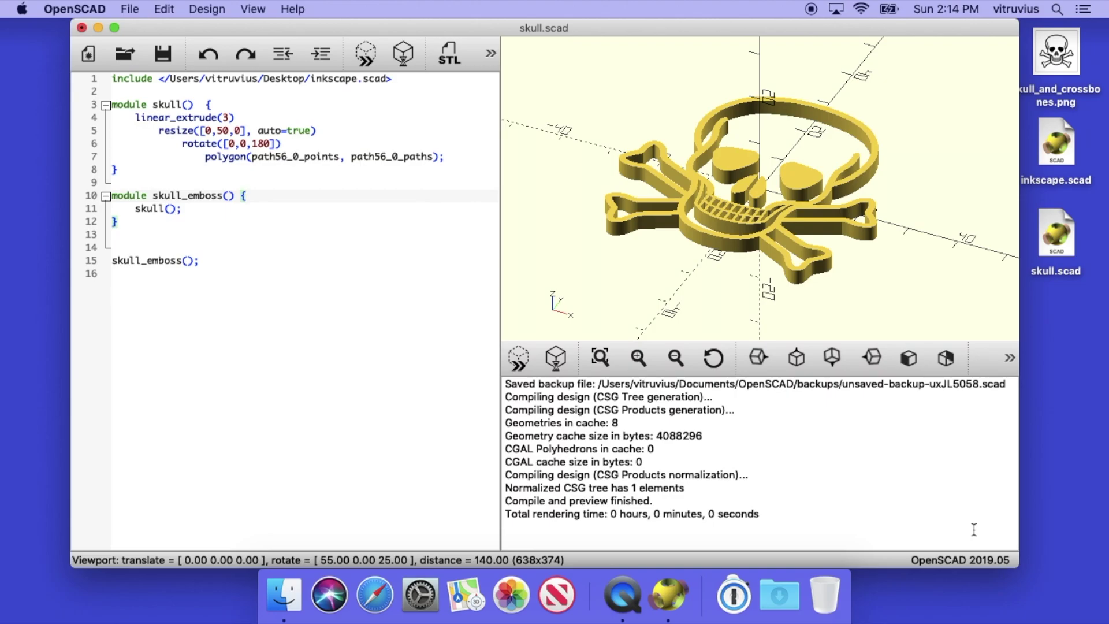
Add cylinder(d = 60, h = 1); above the skull call in skull_emboss, preview the design and inspect it from another angle
key("Return")
type("cylinder(")
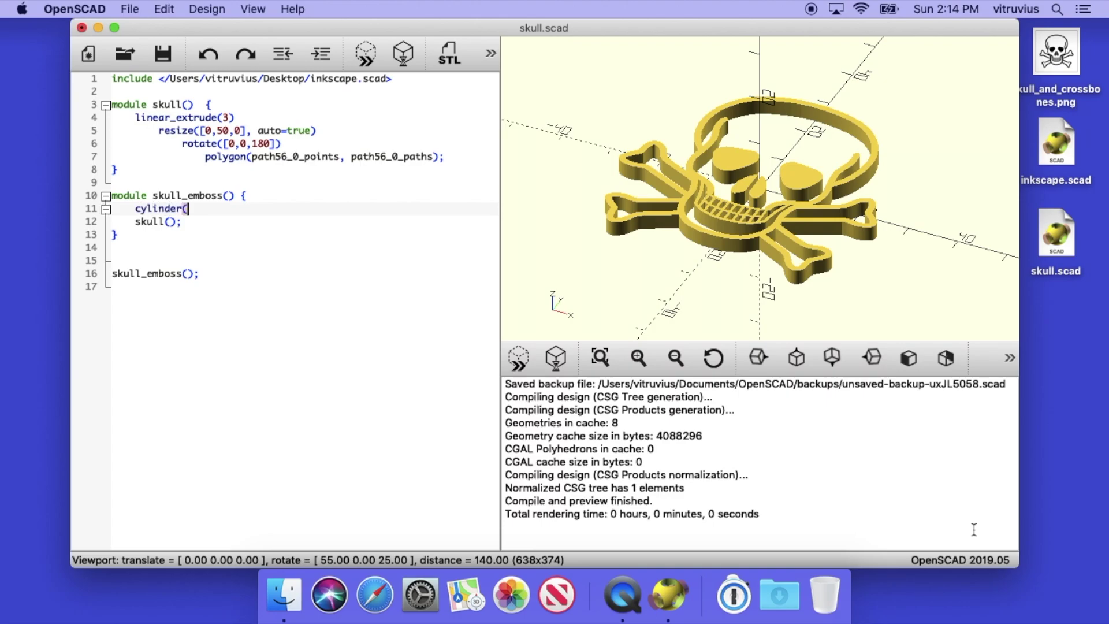
type("d = 60, h = 1)")
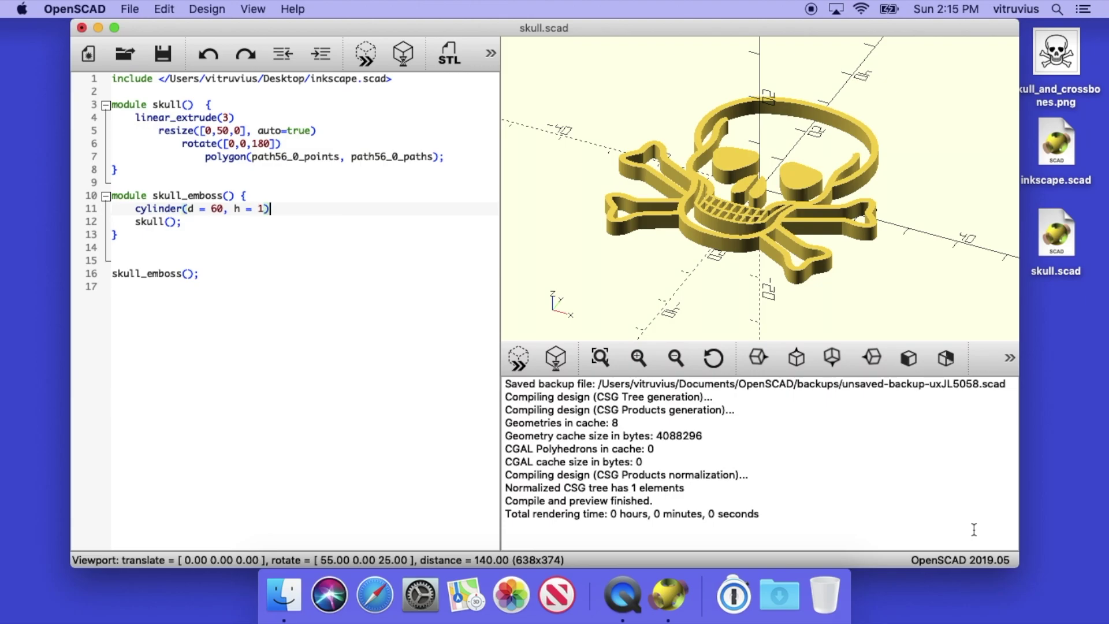
type(";")
left_click(532, 360)
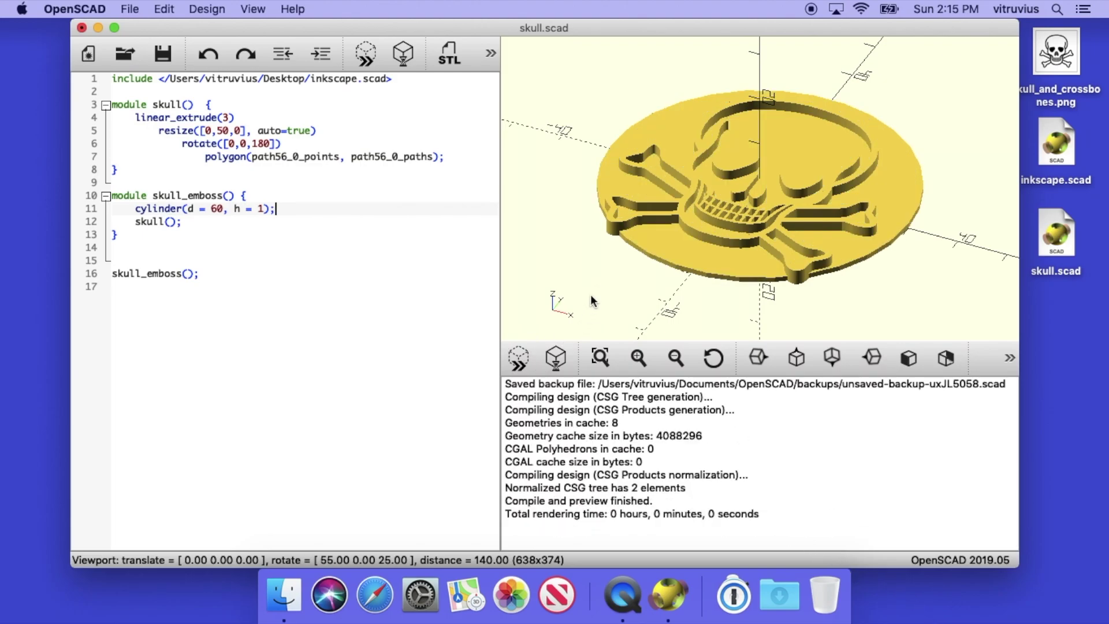
left_click_drag(604, 286, 629, 311)
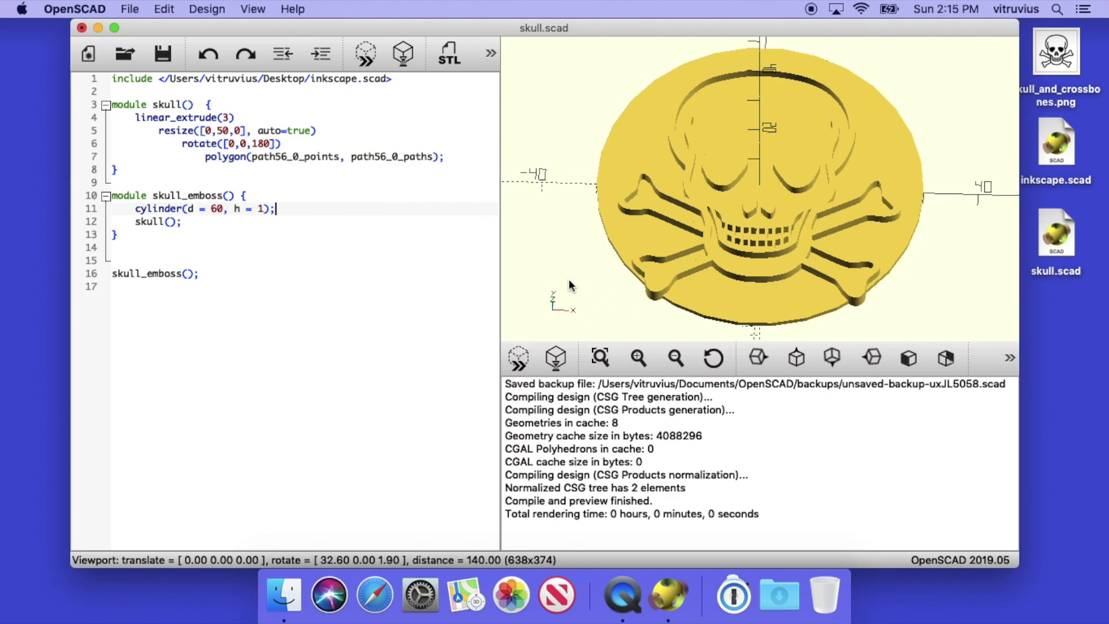
Insert translate([0,3,0]) above the skull call in skull_emboss, indent the skull call beneath it and preview the design
key("Return")
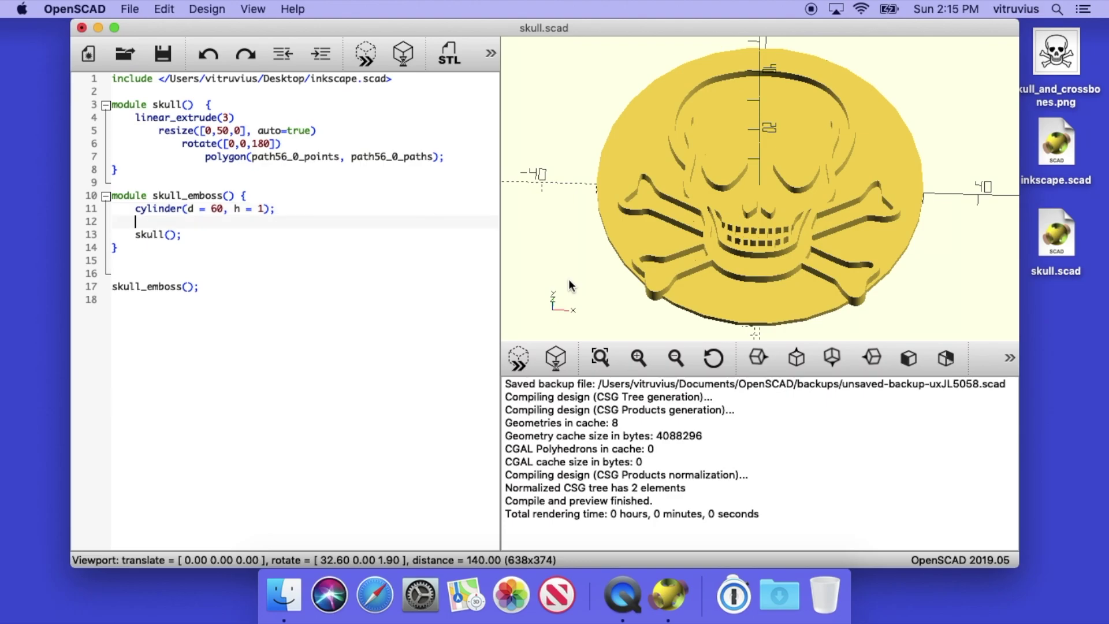
type("translate([0,")
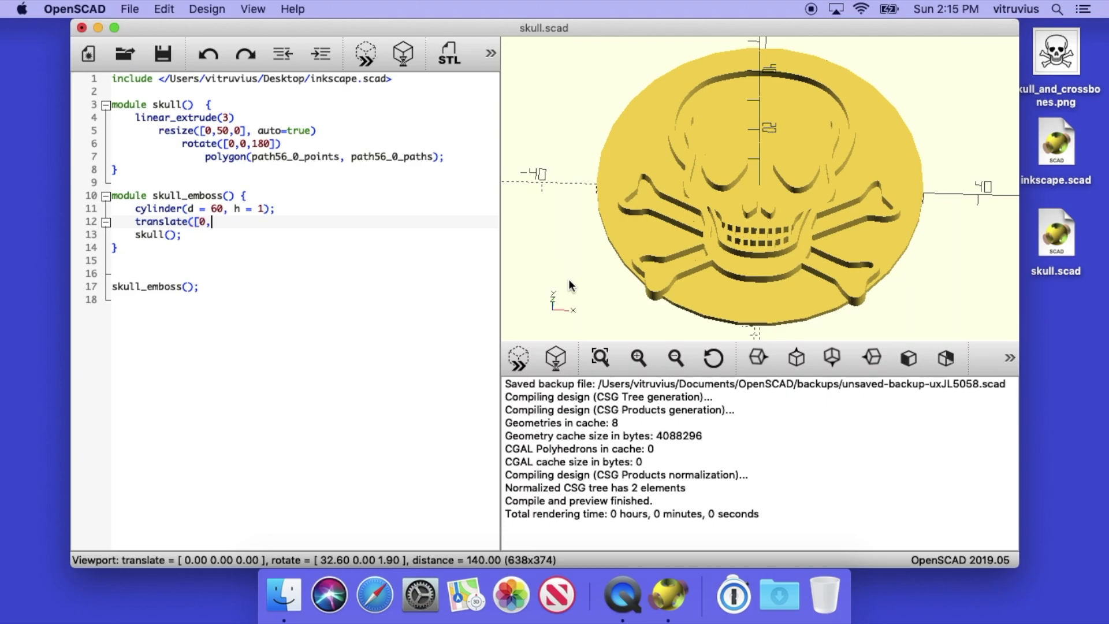
type("3,0])")
key("Down")
key("Home")
key("Tab")
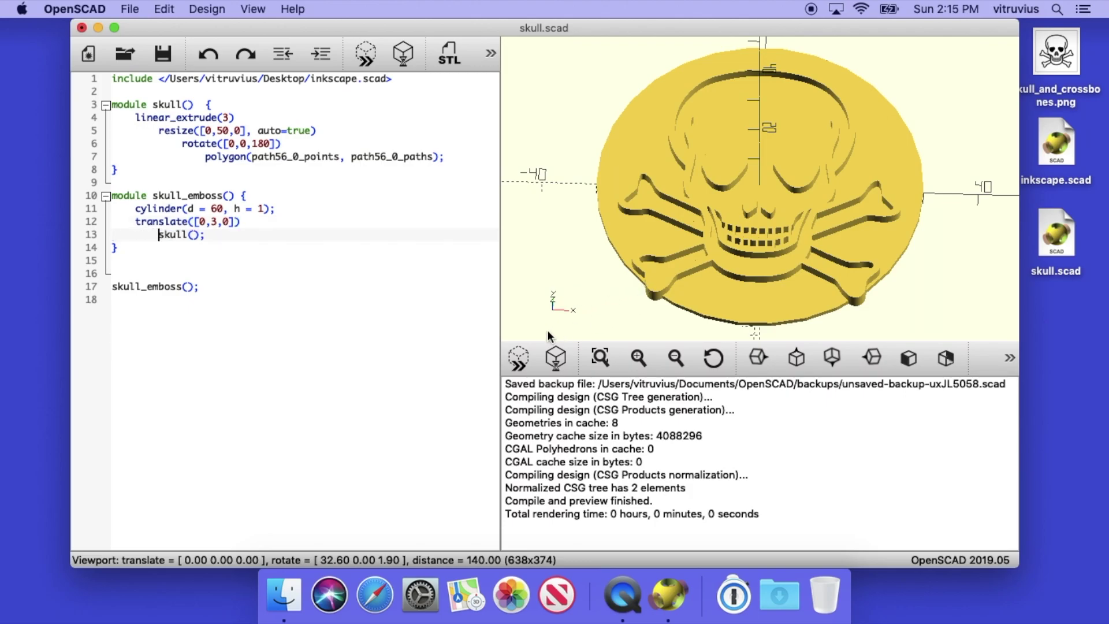
key("F5")
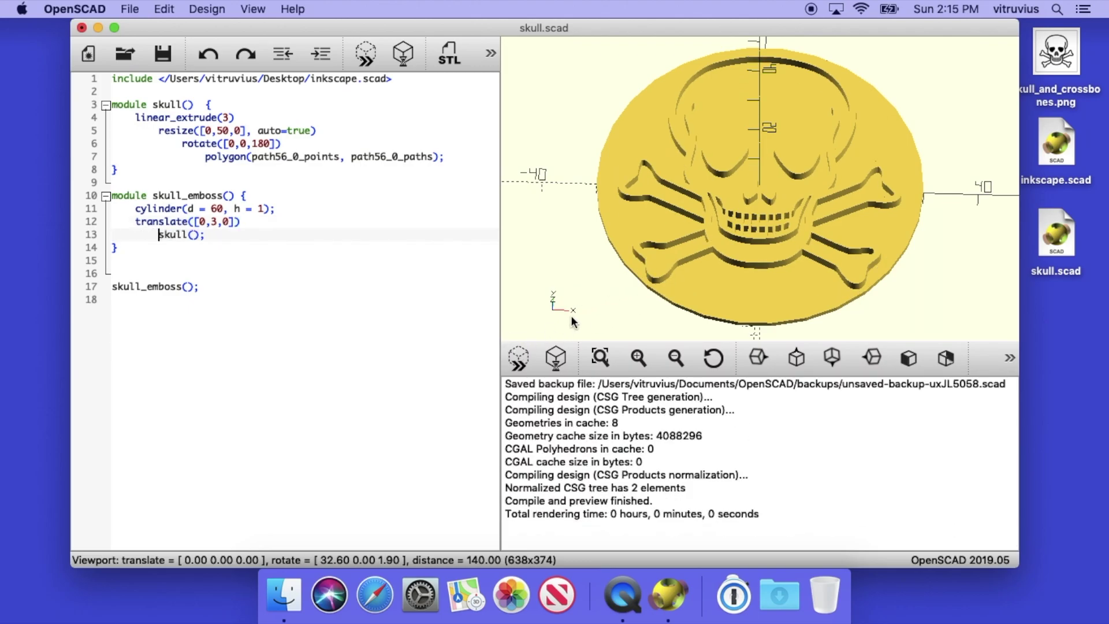
left_click_drag(600, 307, 627, 278)
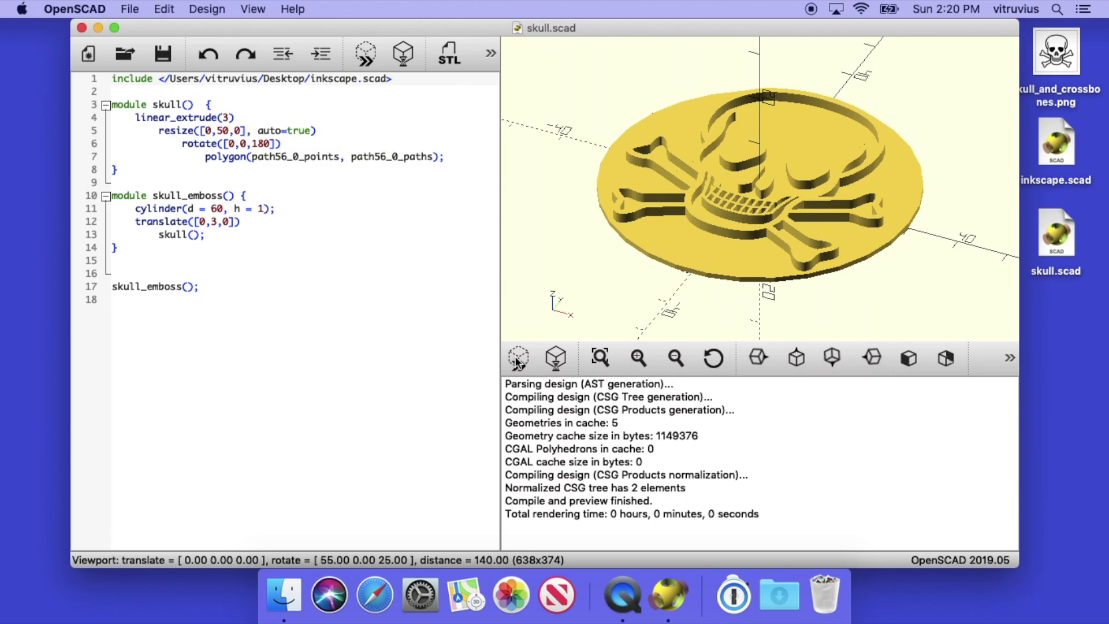
Inspect the disc's edge up close, add $fn = 100; below the include line and preview the design
left_click_drag(634, 311, 633, 317)
scroll(635, 320, "up", 3)
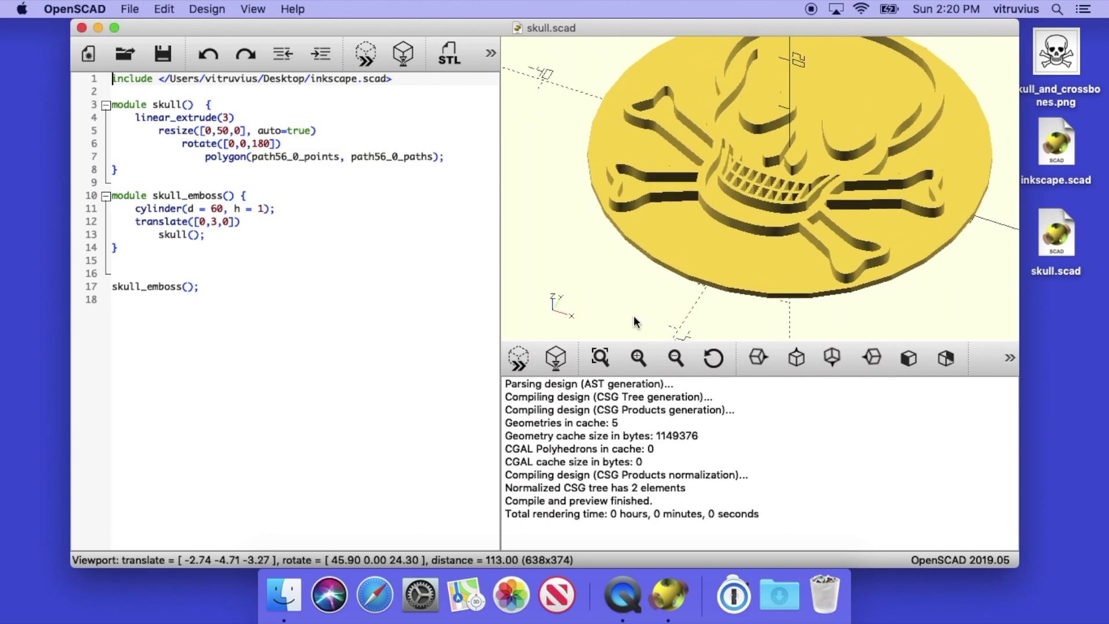
scroll(636, 319, "up", 8)
left_click_drag(686, 237, 687, 246)
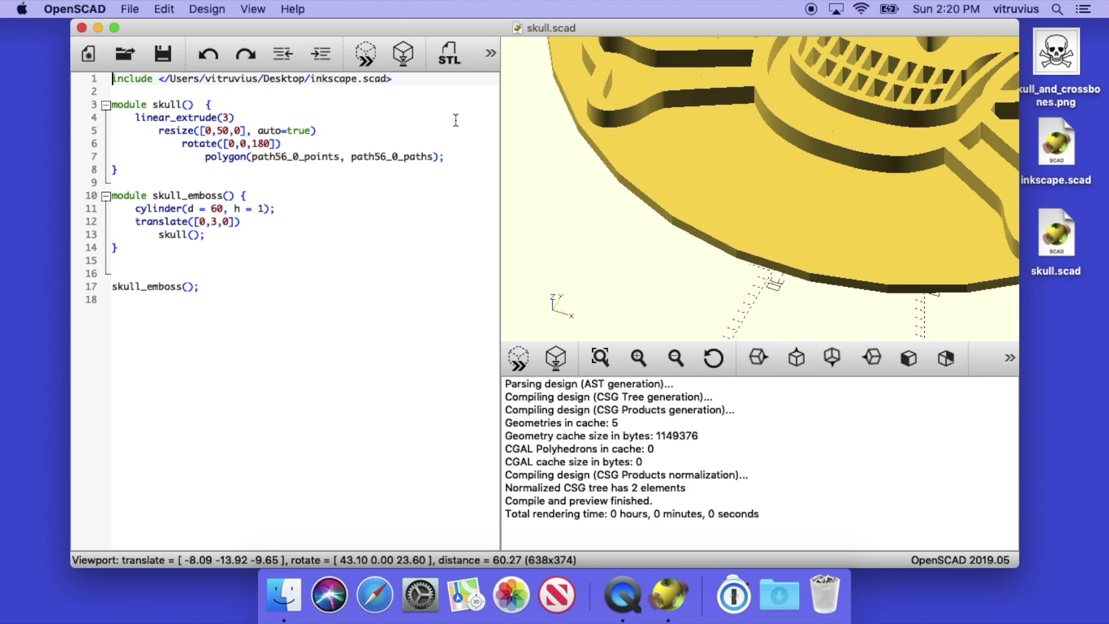
left_click(435, 81)
key("Return")
key("Return")
type("$fn = 100;")
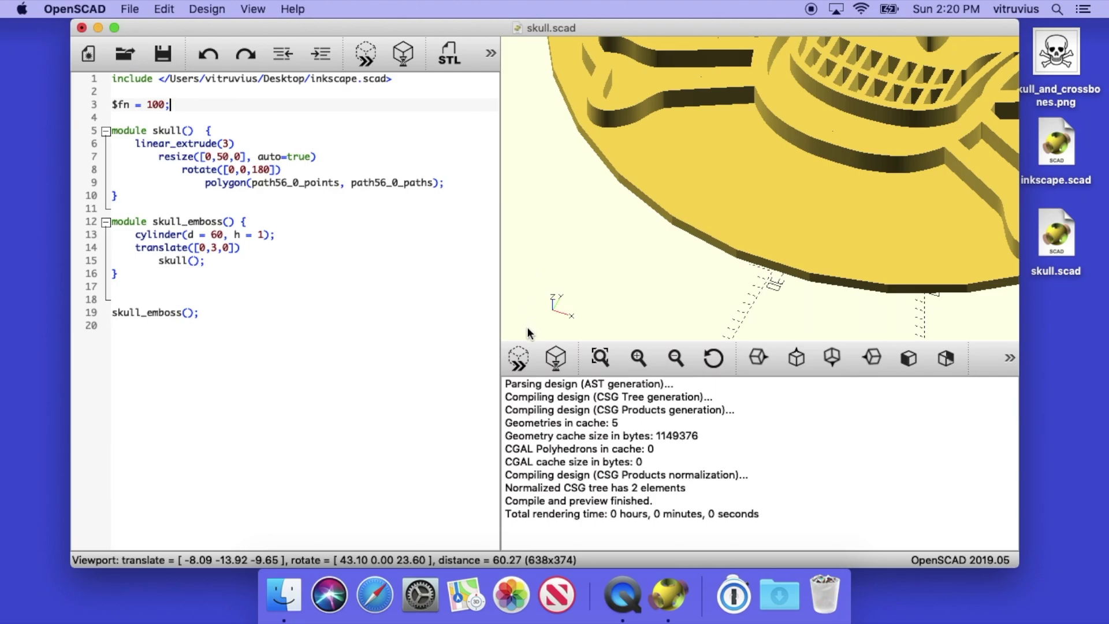
left_click(520, 358)
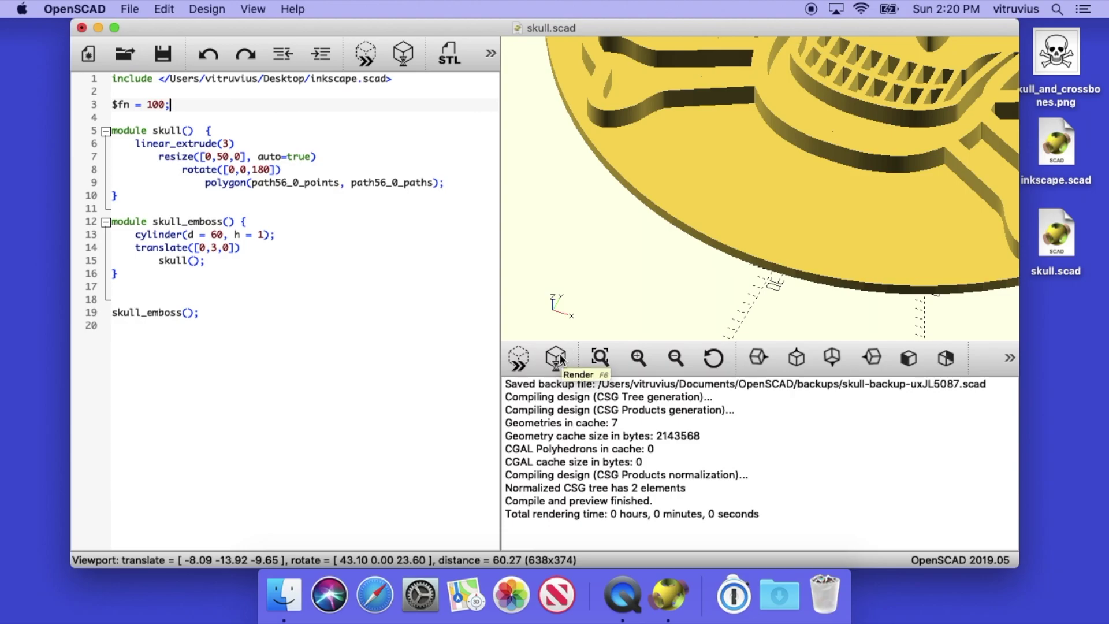
Reset the view, render the embossed skull and export it as an STL named skull to the Desktop
left_click(712, 358)
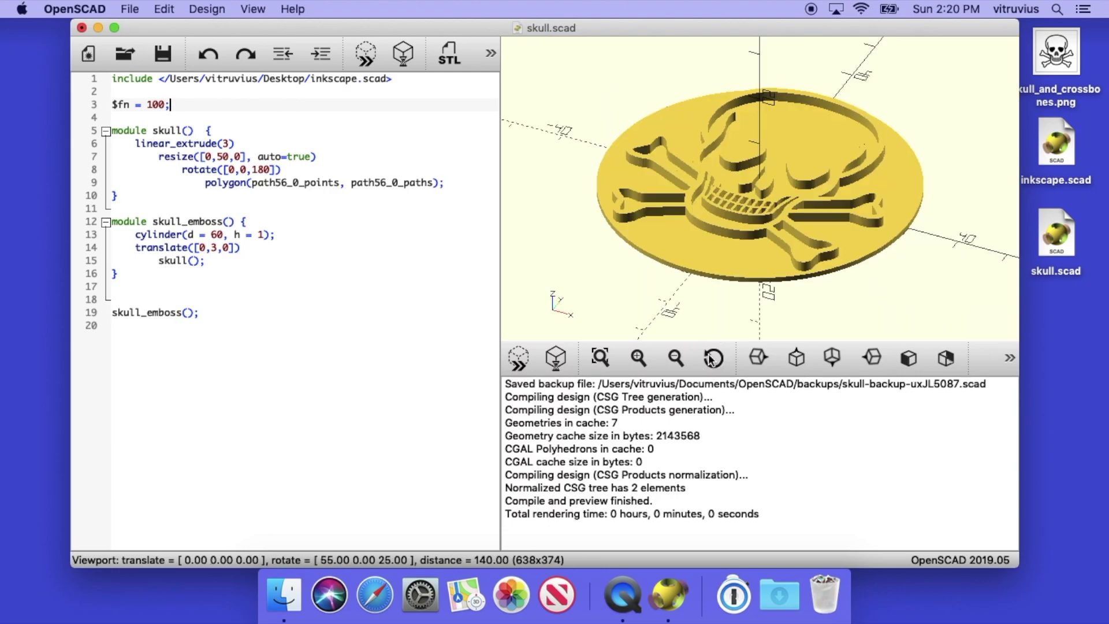
left_click(555, 359)
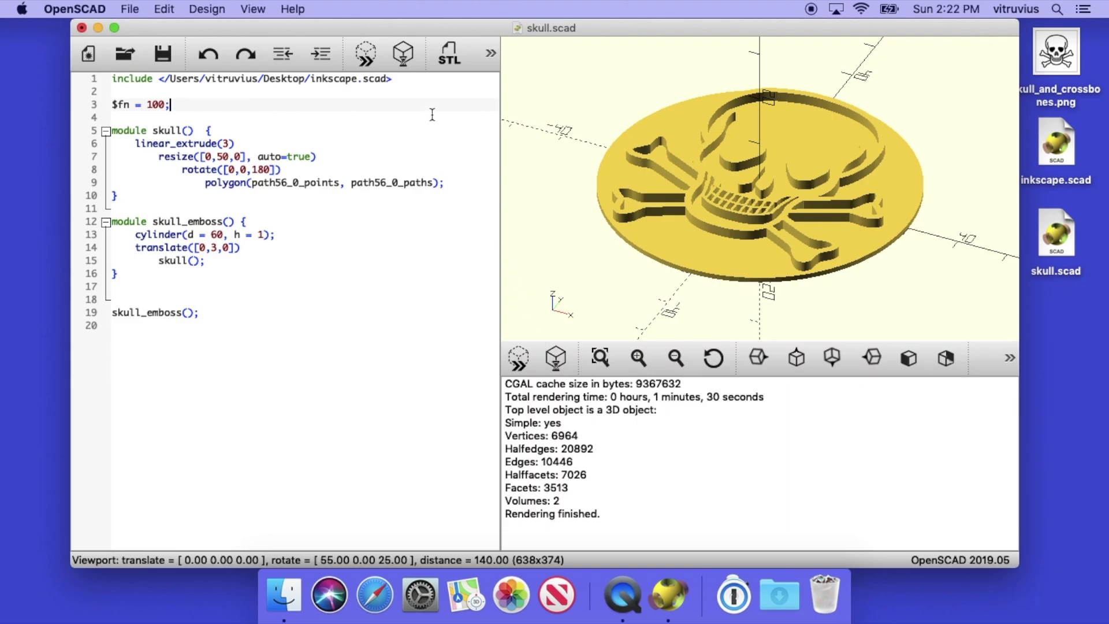
left_click(452, 55)
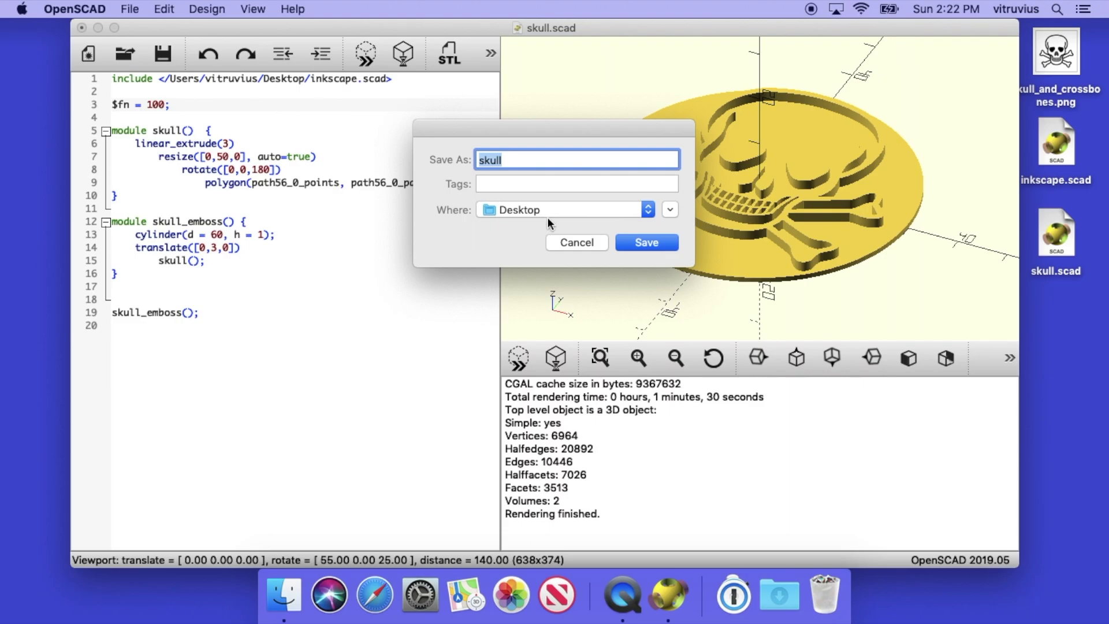
left_click(649, 242)
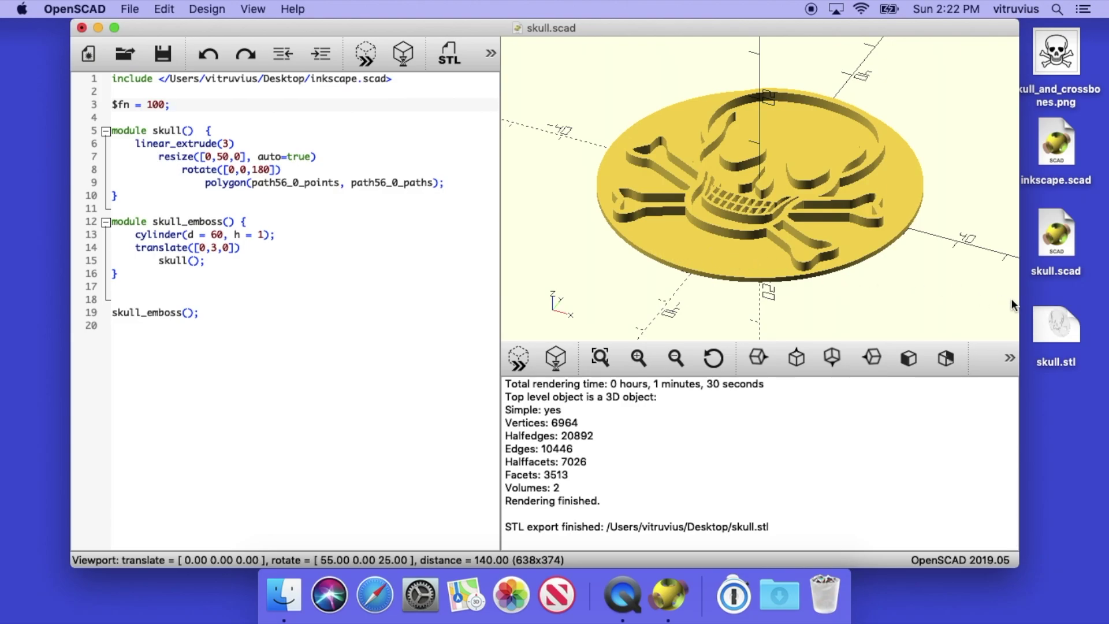
Check the exported skull.stl on the desktop, save the skull.scad design and quit the program
left_click(1051, 340)
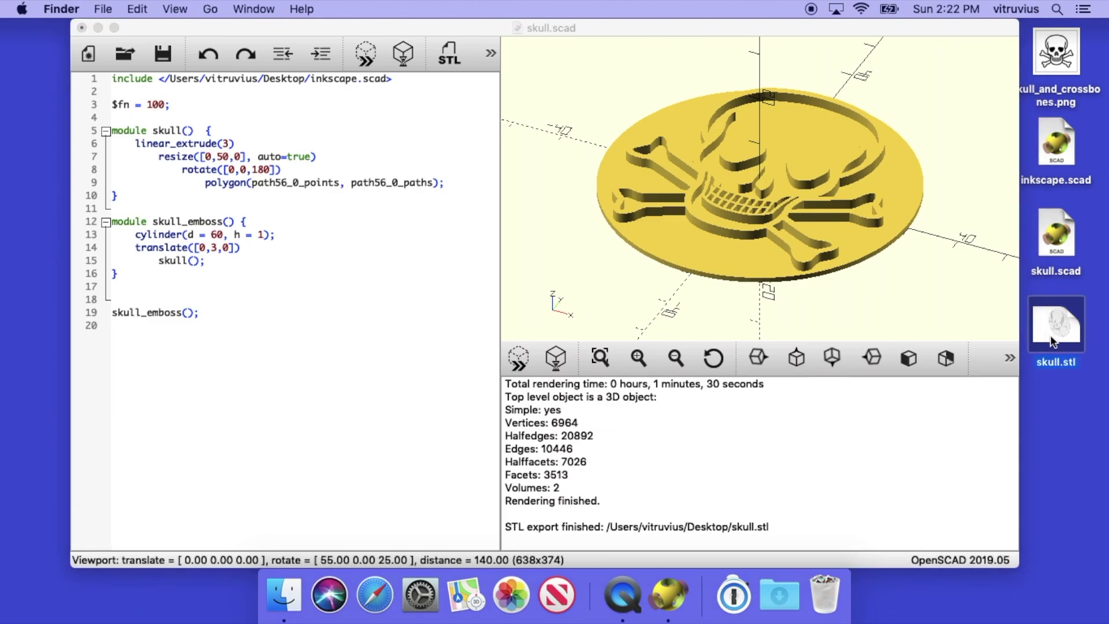
left_click(225, 34)
left_click(132, 9)
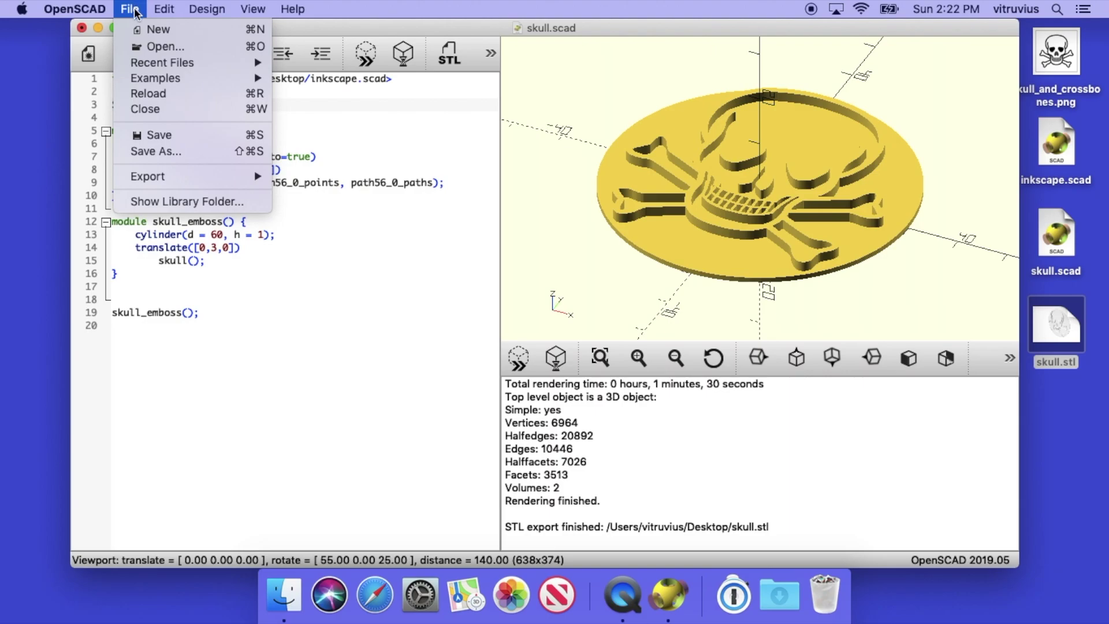
left_click(134, 136)
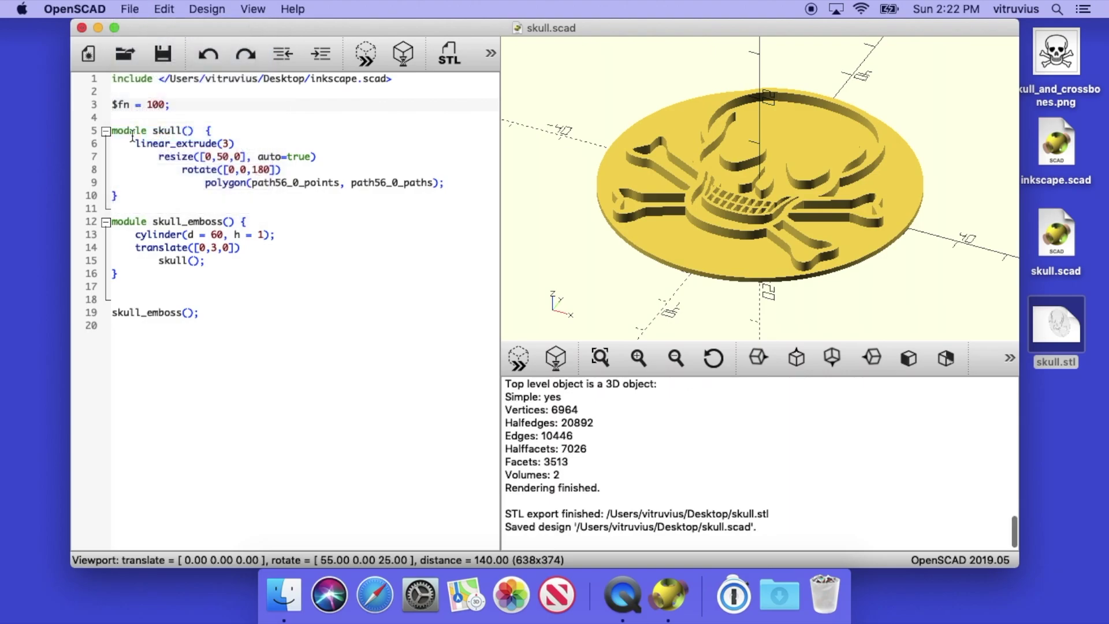
left_click(63, 8)
left_click(75, 174)
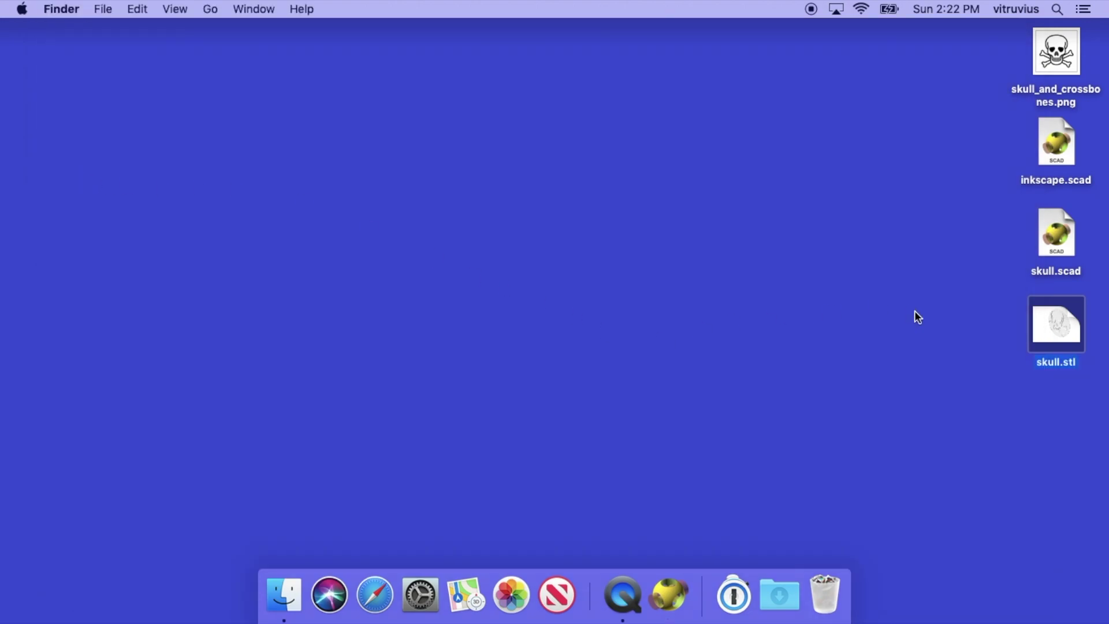
left_click_drag(1053, 323, 526, 244)
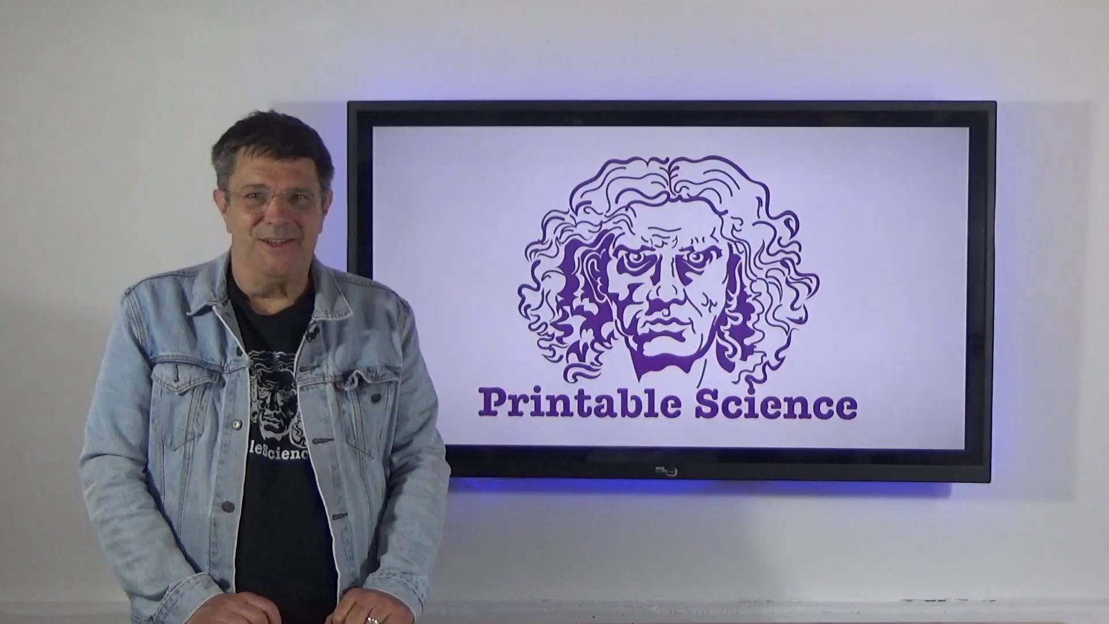